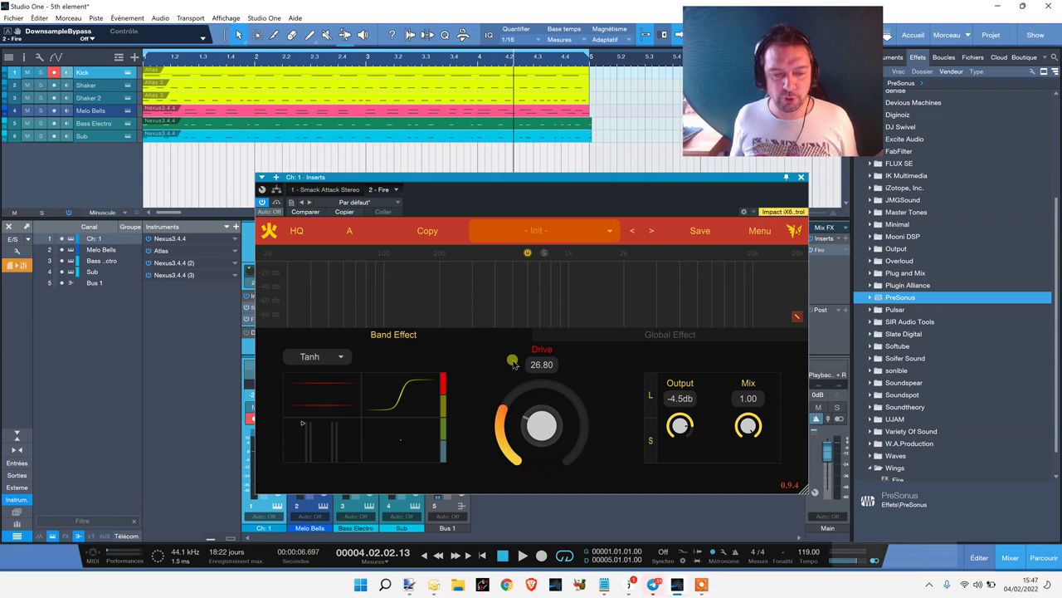
Step: Reposition the Fire plug-in window to uncover the insert slots of the mixer channels and the main output, and bring it back to centre
drag(557, 182, 600, 384)
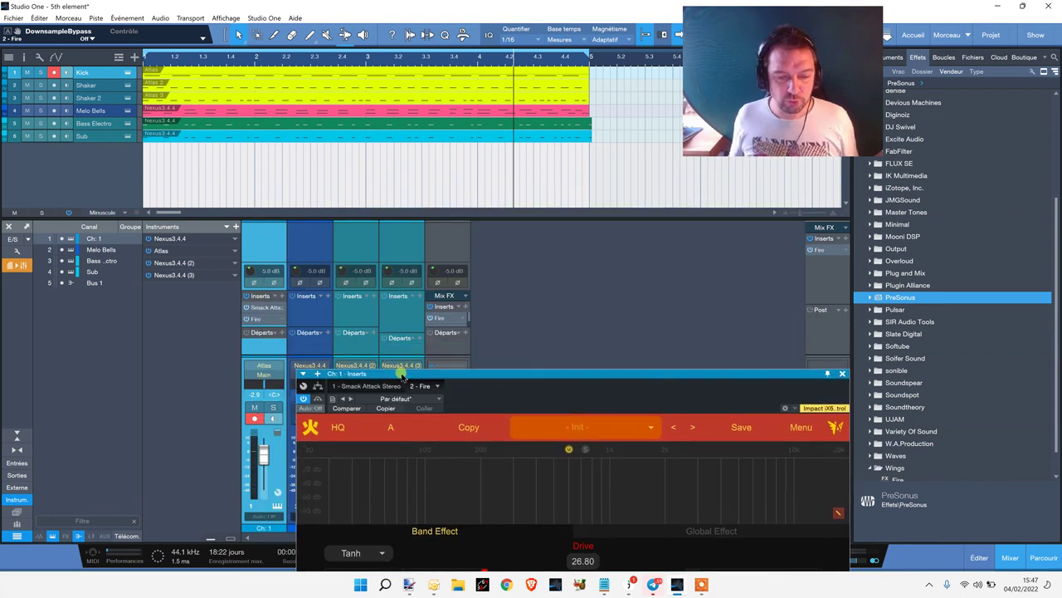
drag(402, 371, 481, 375)
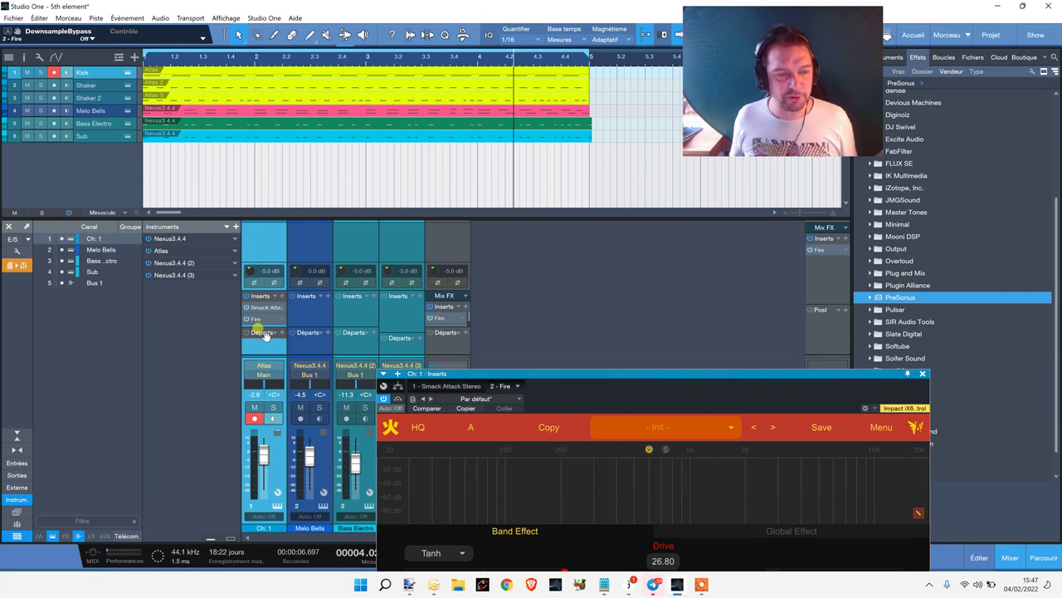
drag(485, 375, 610, 307)
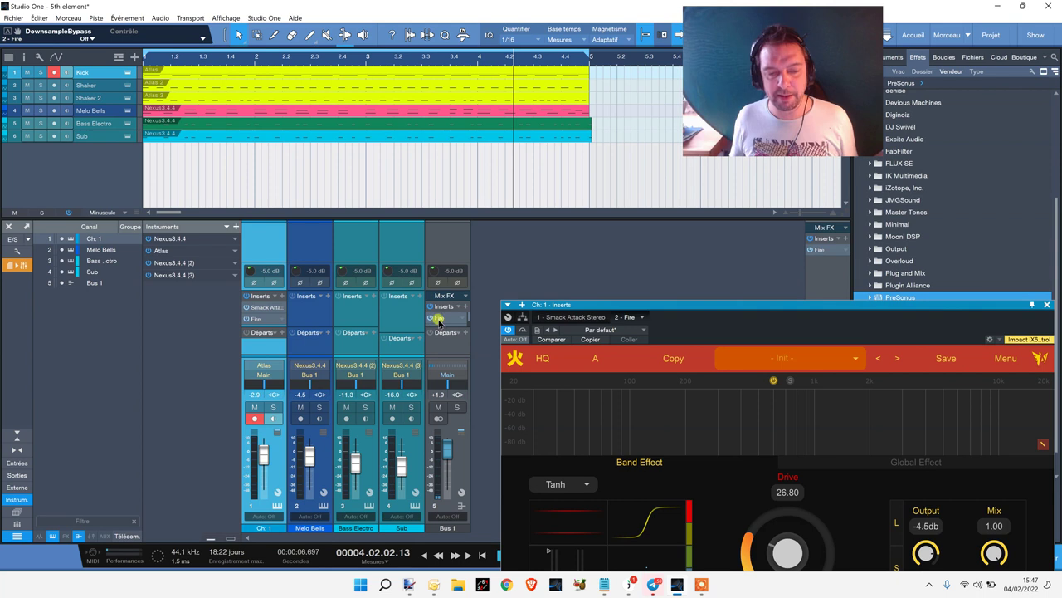
drag(639, 316, 307, 229)
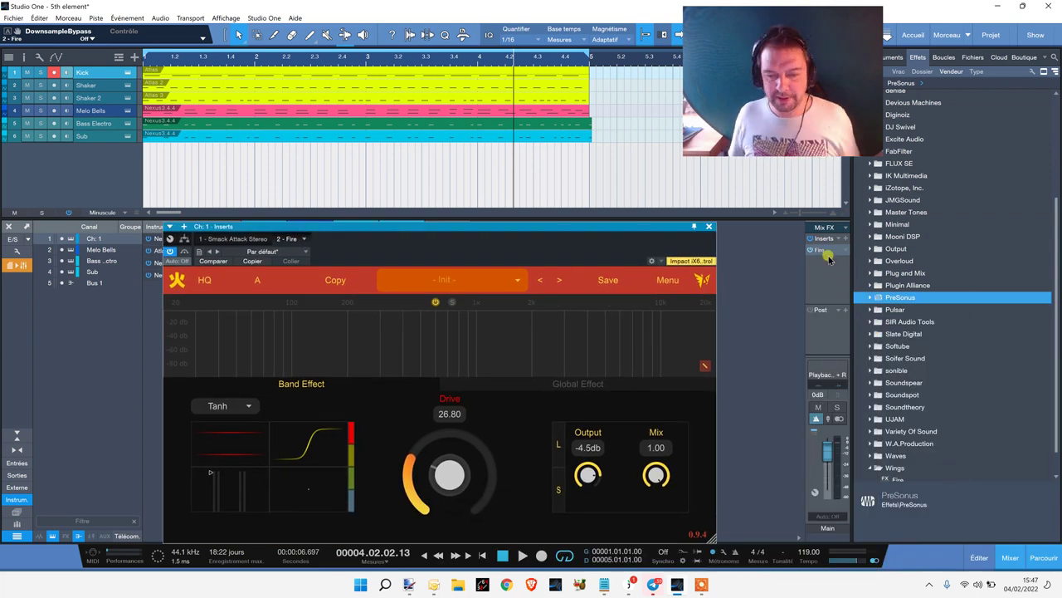
drag(477, 244, 654, 221)
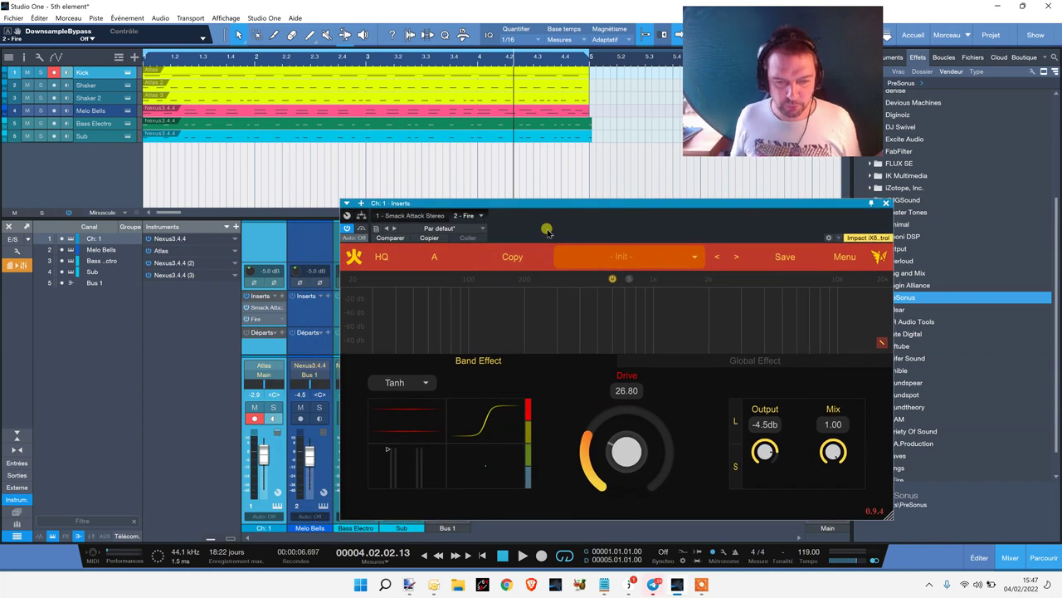
drag(537, 209, 461, 206)
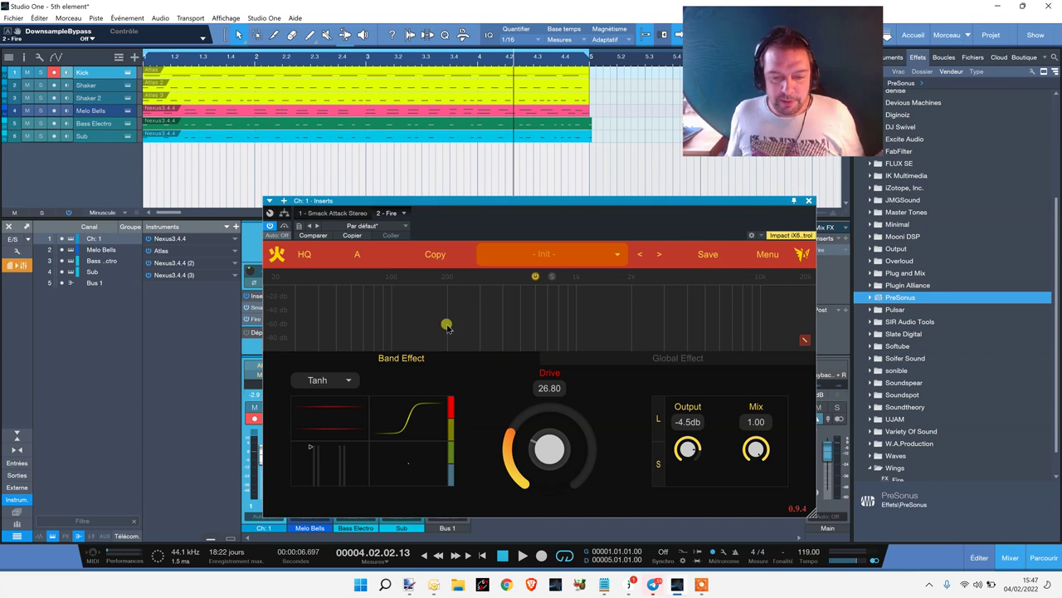
Step: Toggle Fire's HQ mode on and off several times, ending with it switched on
click(304, 256)
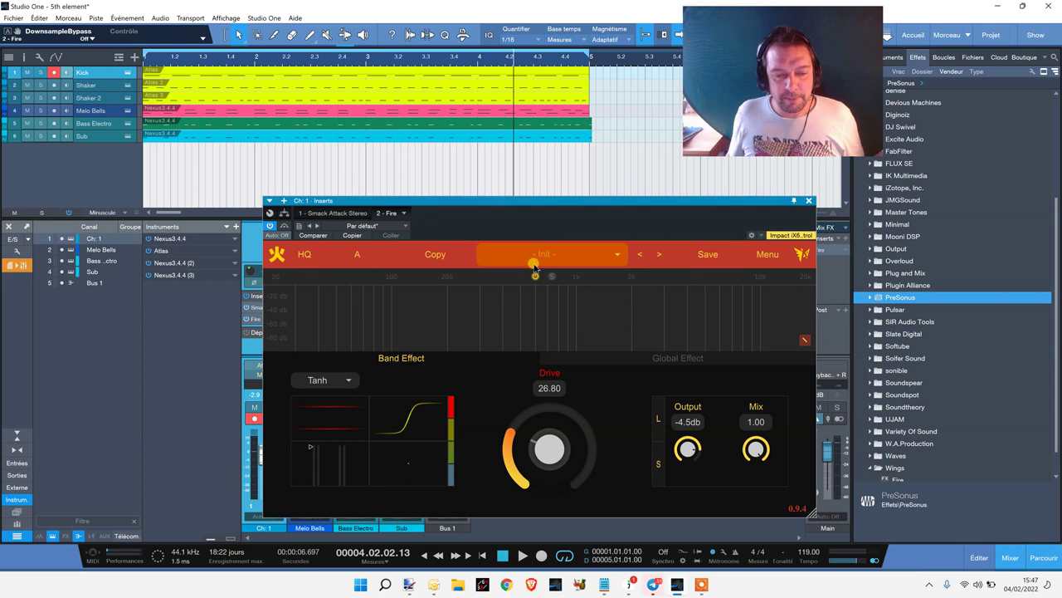
click(305, 259)
click(305, 259)
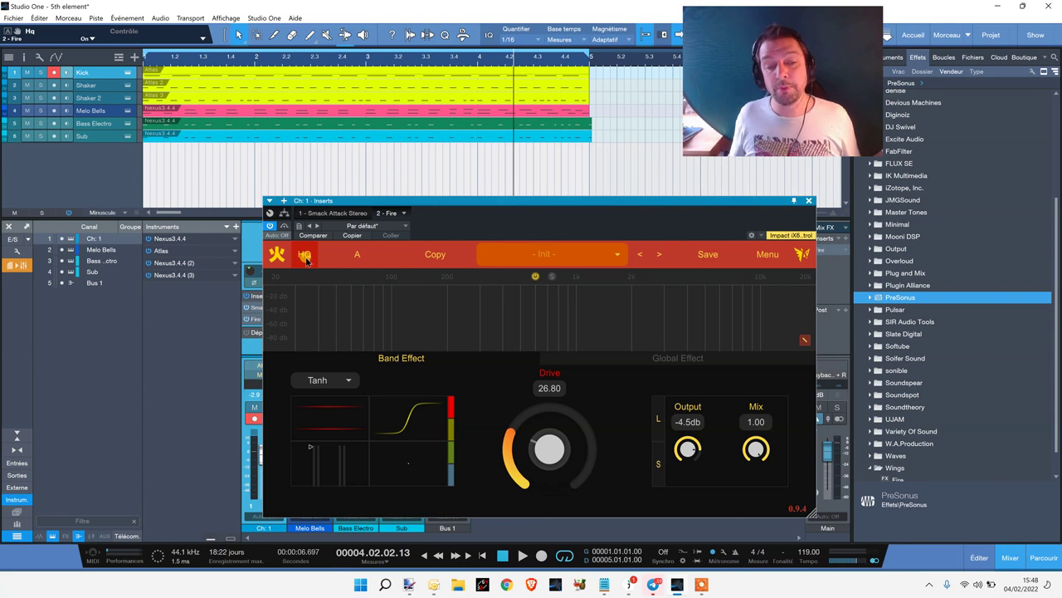
click(307, 257)
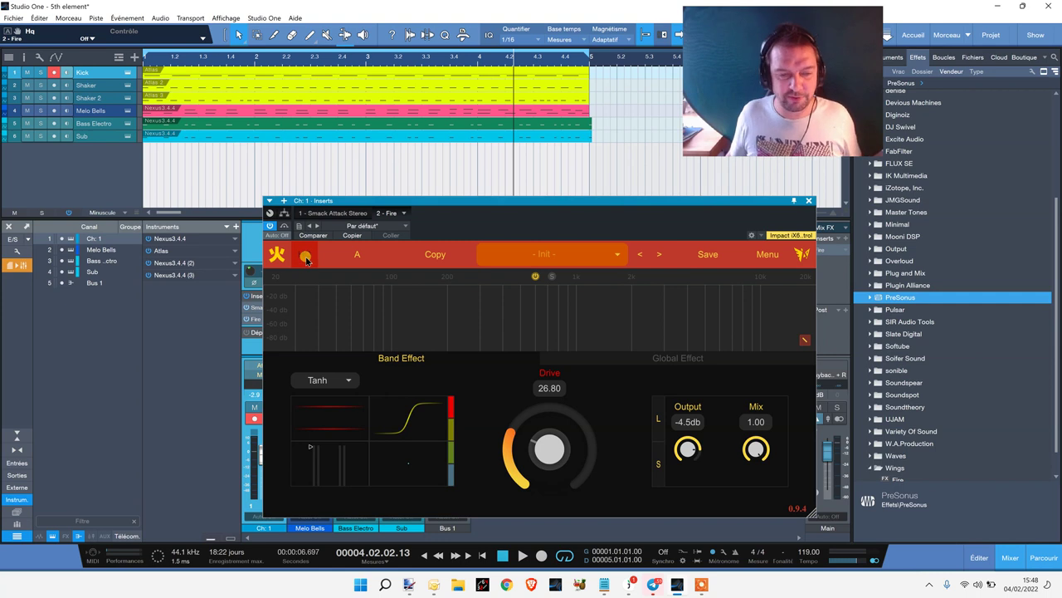
click(306, 258)
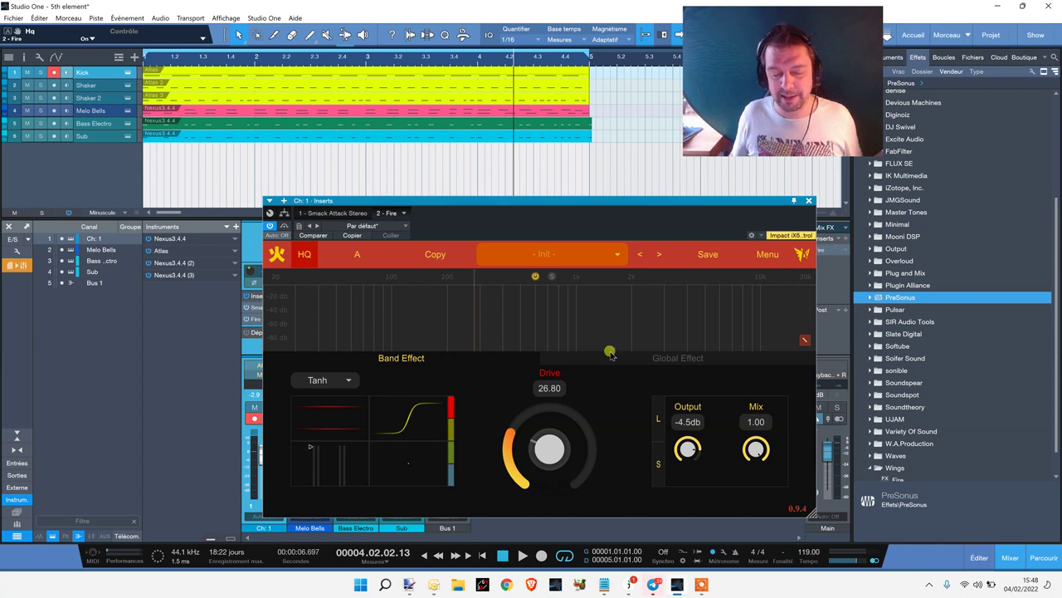
click(307, 256)
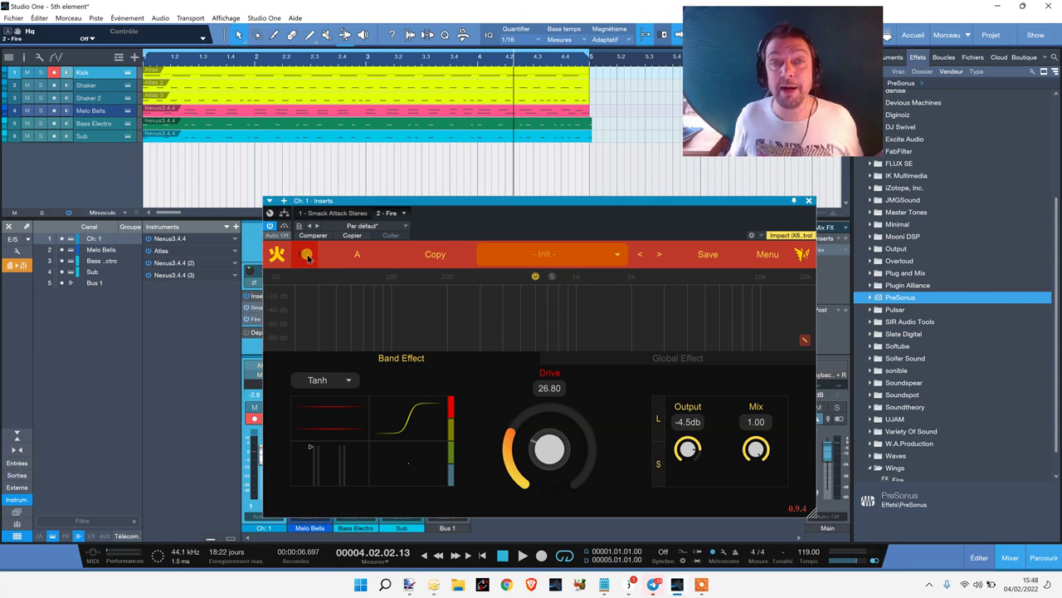
click(305, 255)
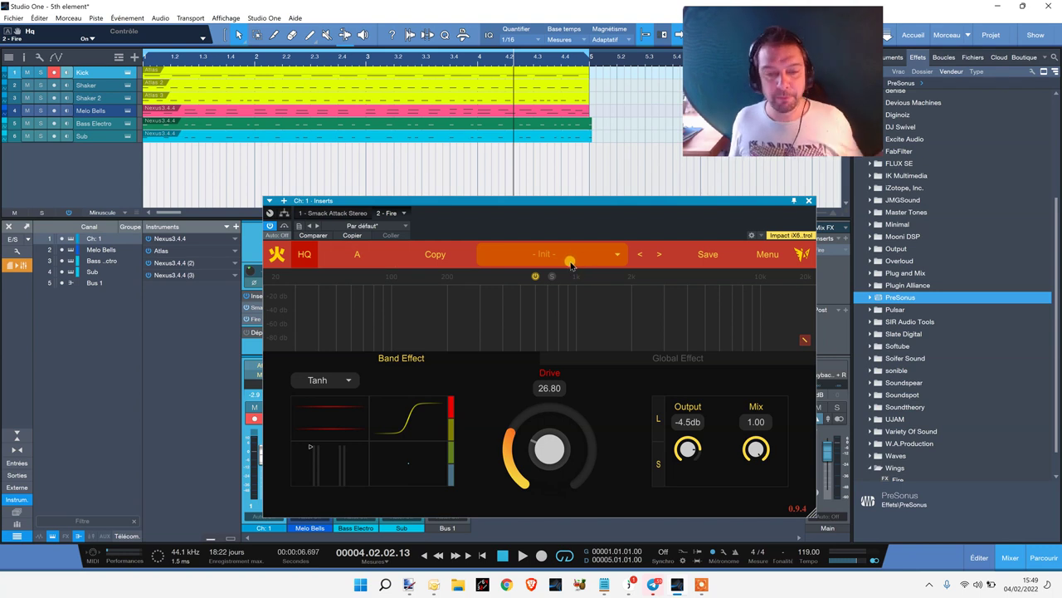
Step: Look through Fire's preset list and its menu options, closing both without choosing anything
click(611, 257)
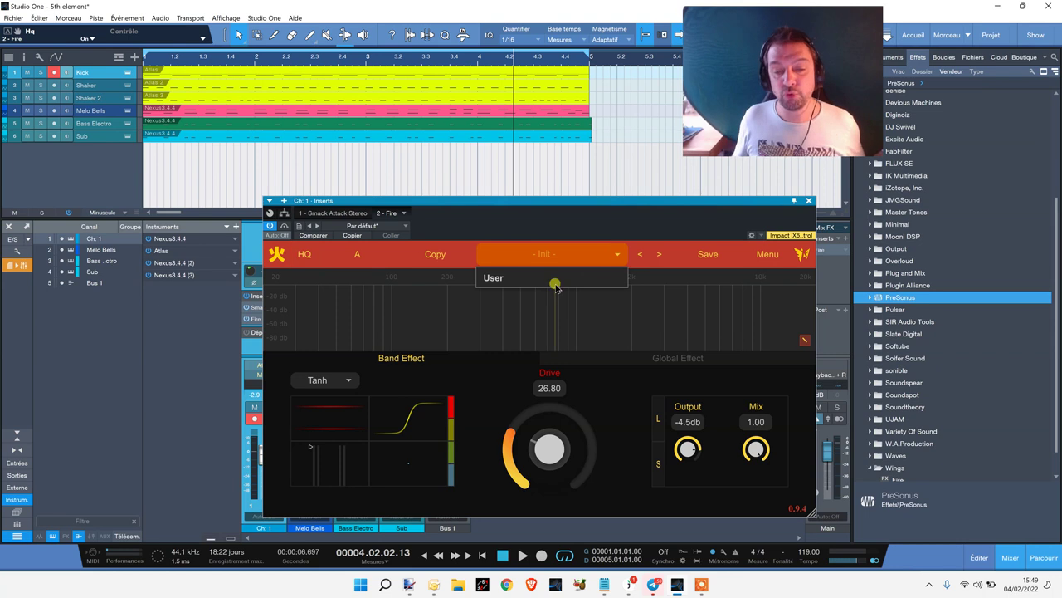
click(616, 257)
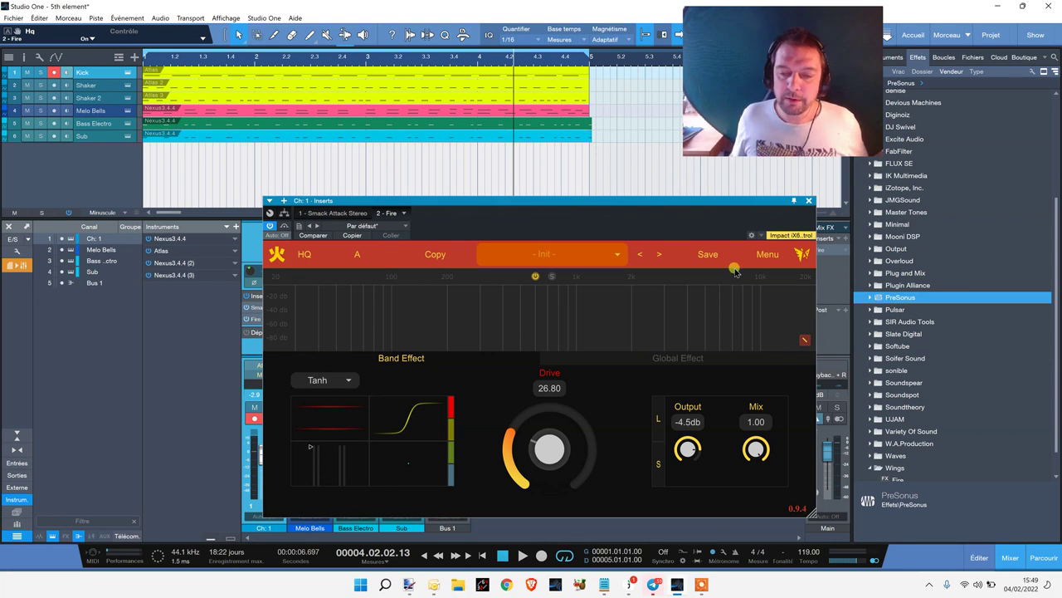
click(772, 259)
click(779, 257)
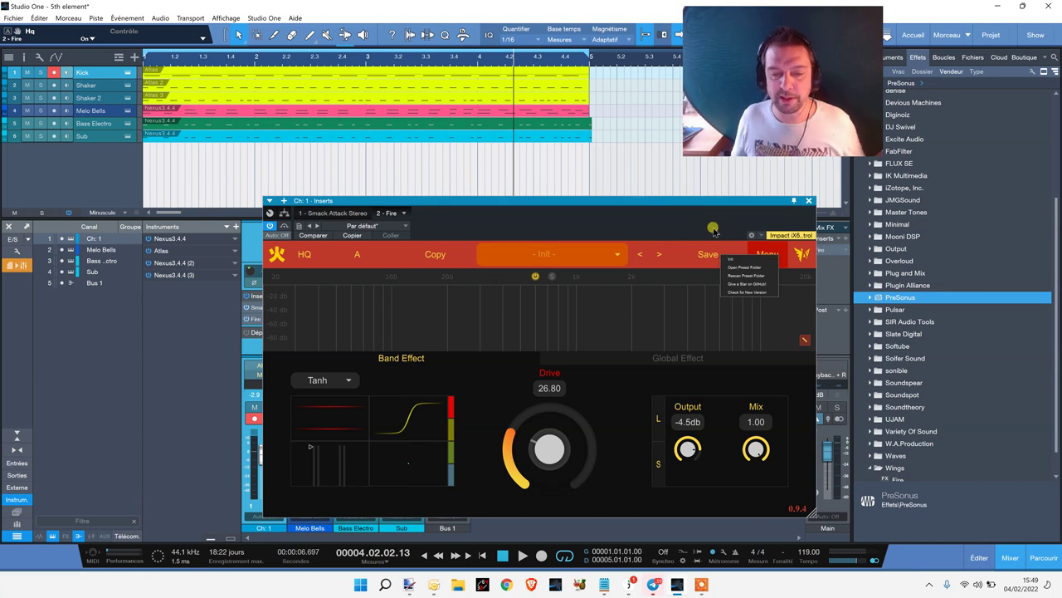
click(771, 254)
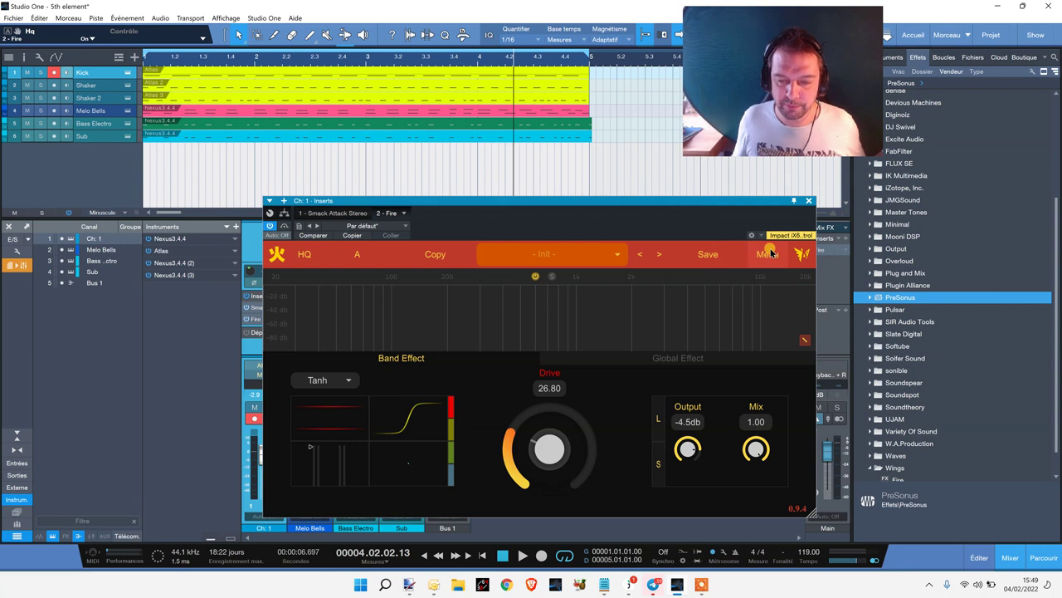
click(772, 252)
click(774, 255)
click(775, 256)
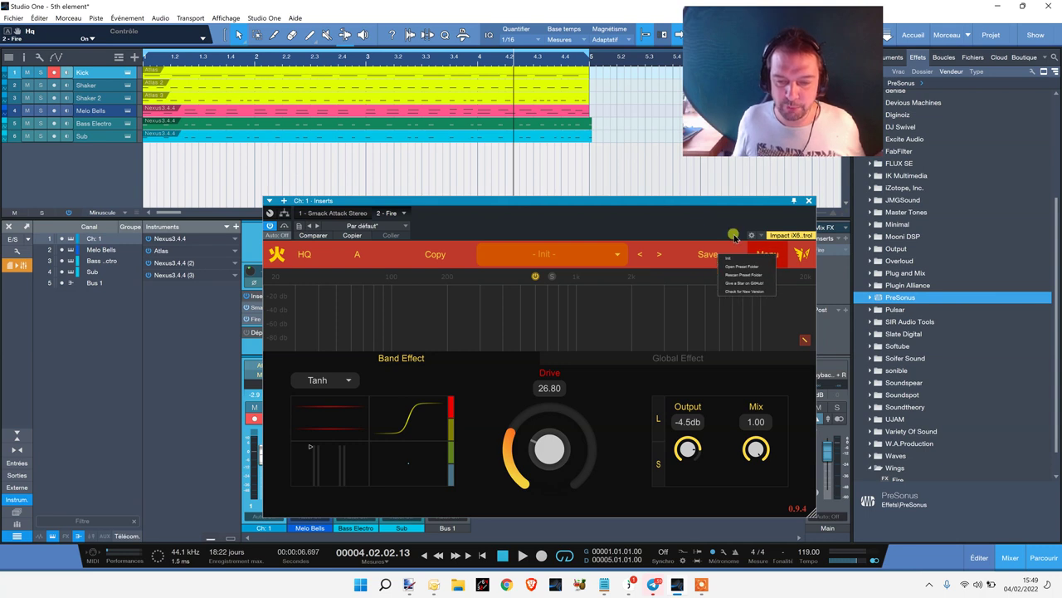
click(697, 322)
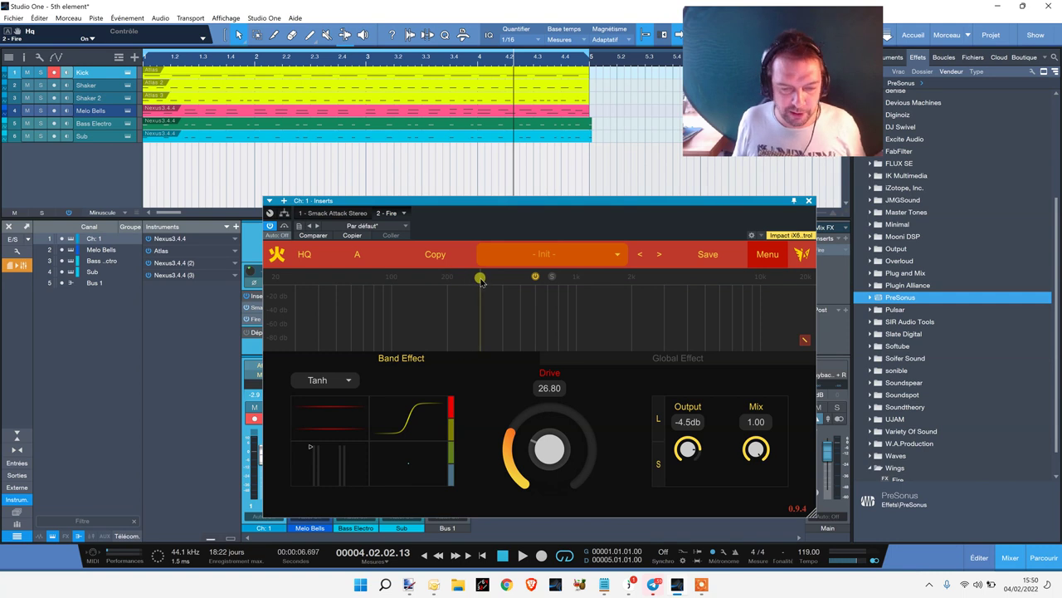
Step: Split the spectrum into two bands between 200 Hz and 1 kHz, and toggle the upper band's bypass and solo on and off
click(480, 280)
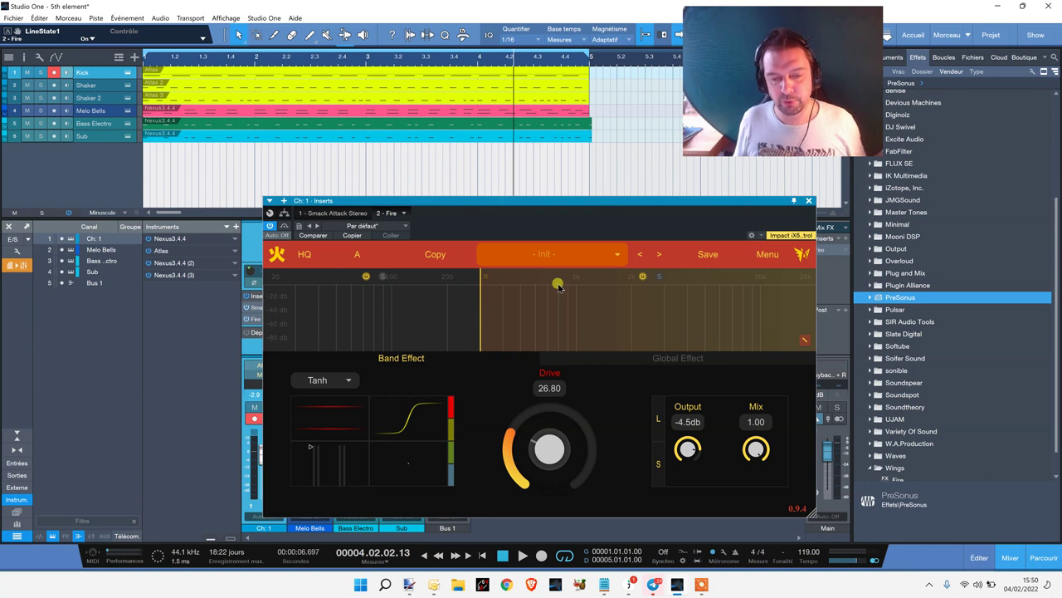
click(641, 278)
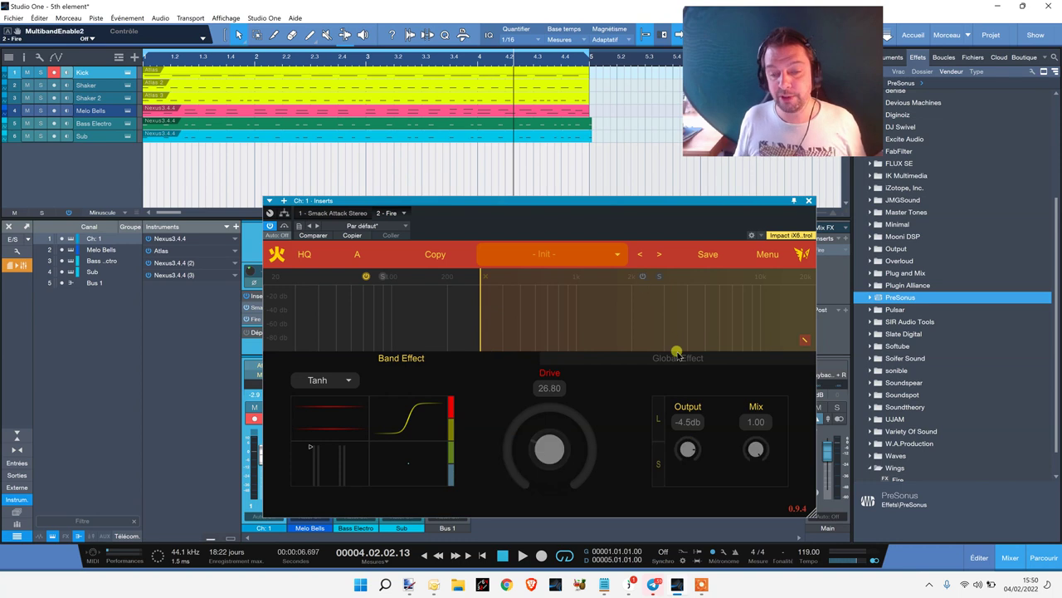
click(641, 277)
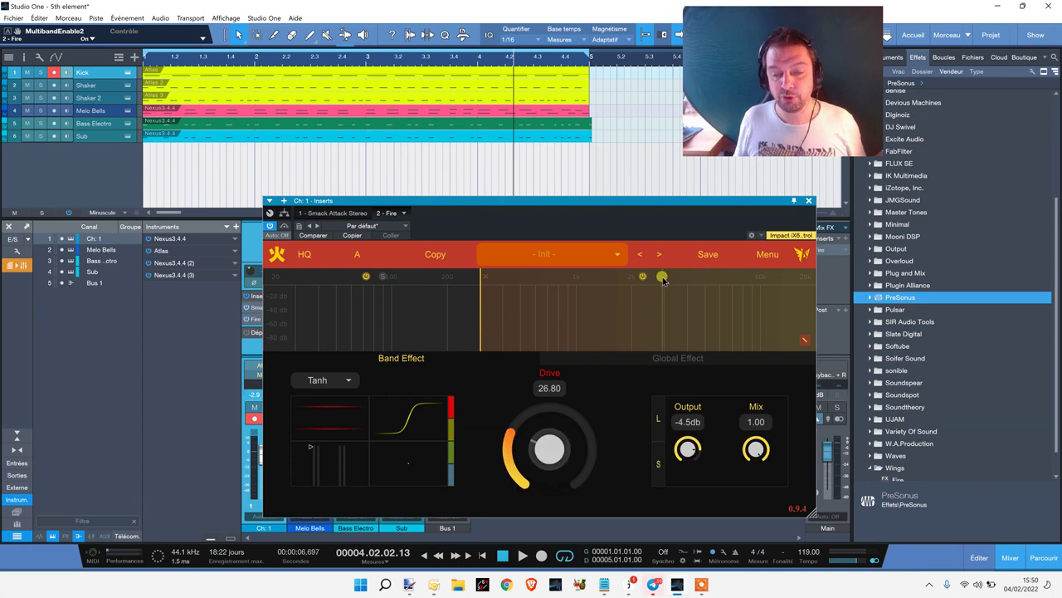
click(662, 277)
click(661, 277)
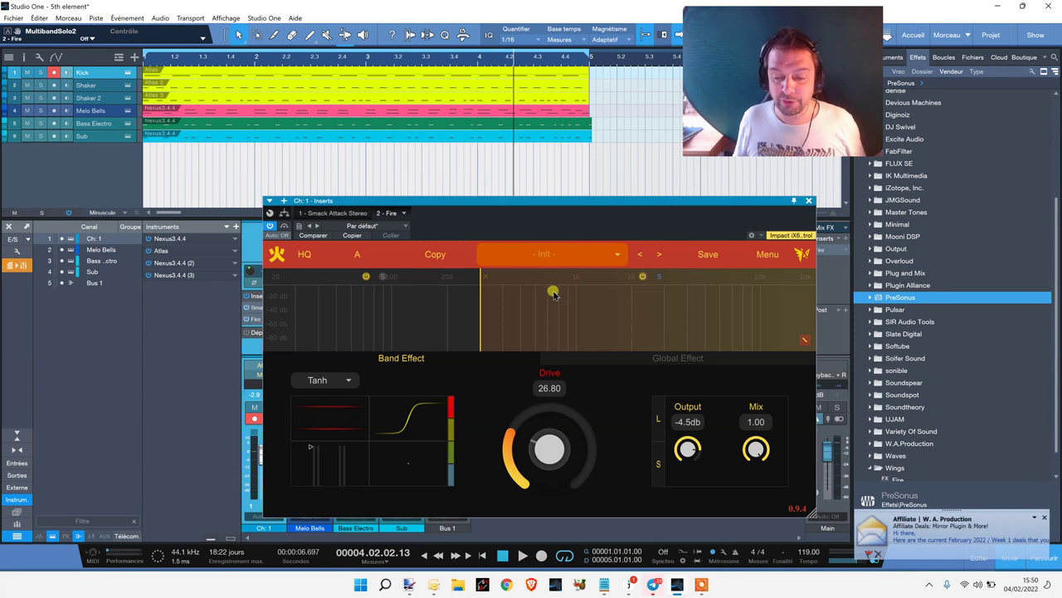
Step: Shift the band split to about 361 Hz and remove it
drag(489, 278, 495, 320)
click(499, 279)
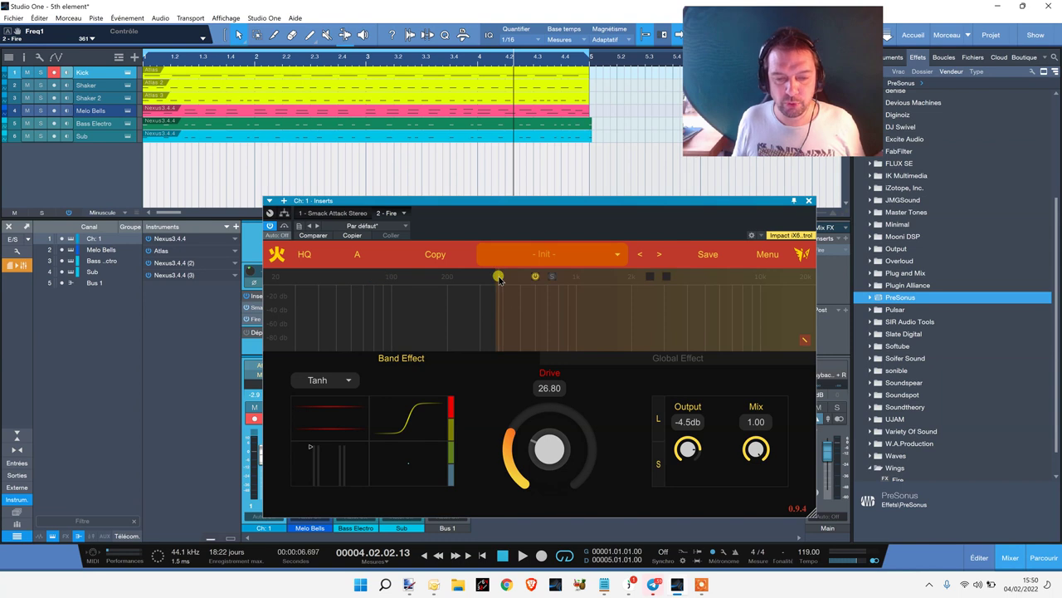
Step: Expand the spectrum display to fill the plug-in and collapse it again, and reposition the window slightly higher over the arrangement
click(807, 341)
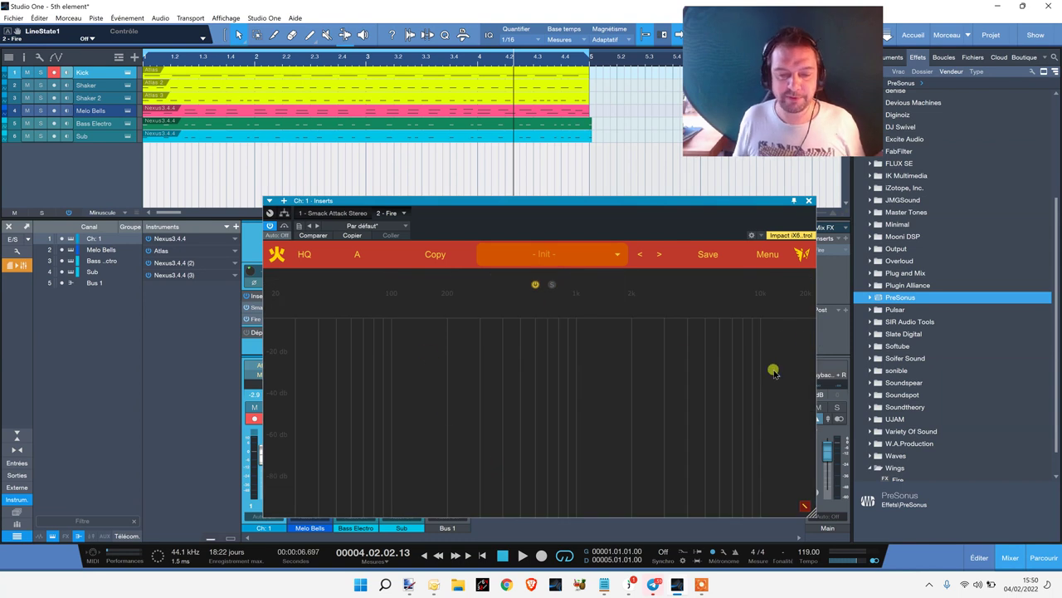
click(805, 507)
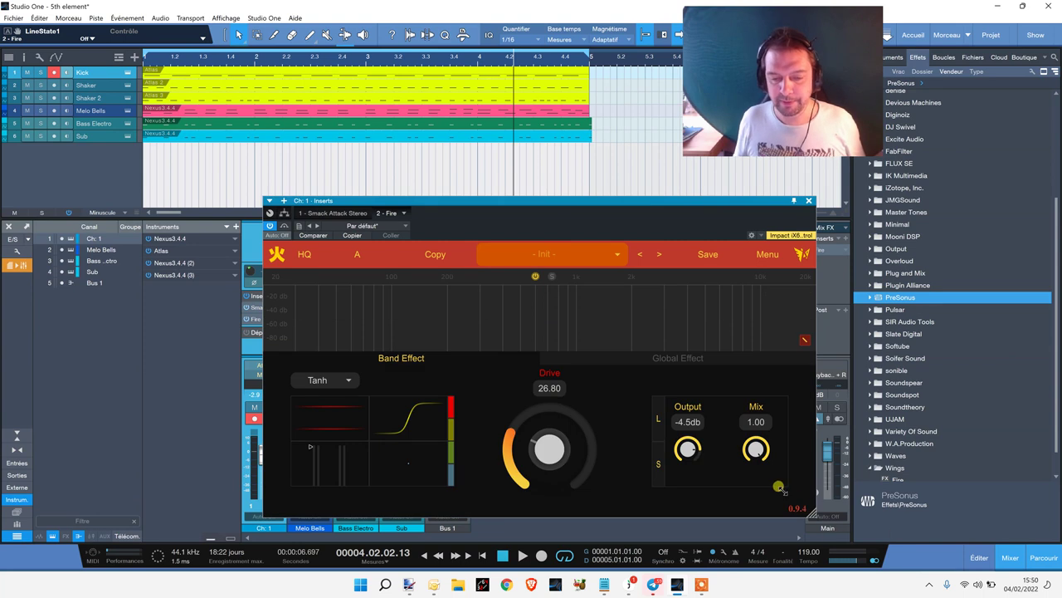
drag(799, 502, 817, 515)
drag(498, 206, 475, 176)
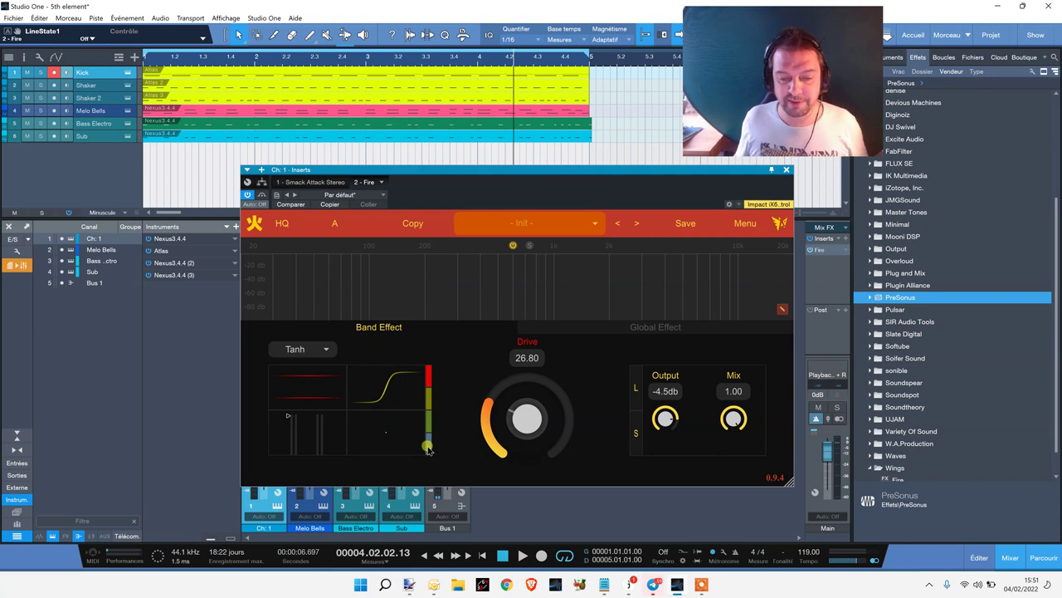
Step: Examine the Global Effect filter settings, and the list of distortion types in Band Effect without changing Tanh
click(658, 330)
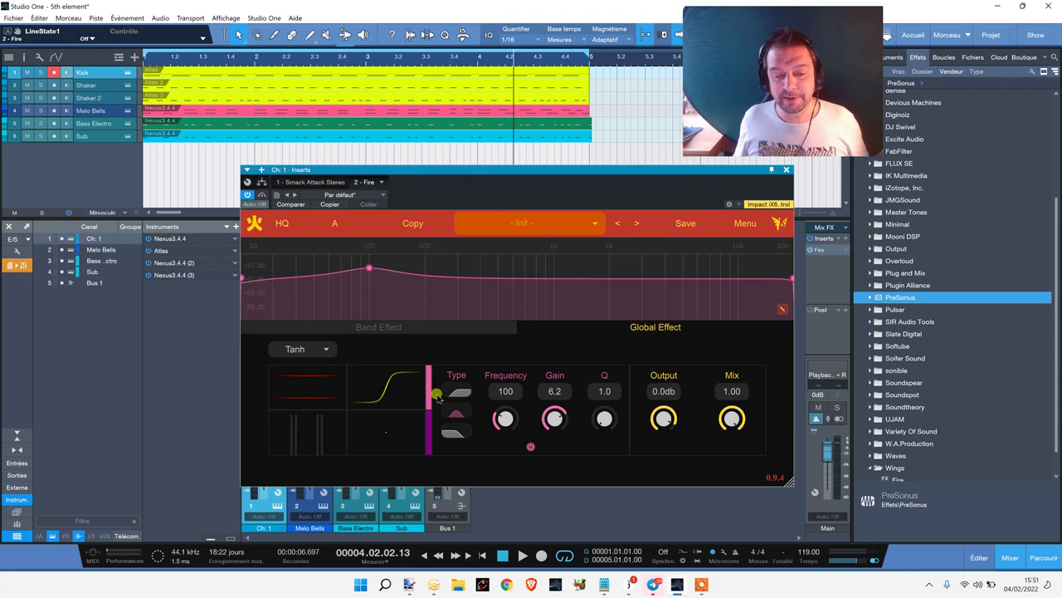
drag(430, 440, 441, 459)
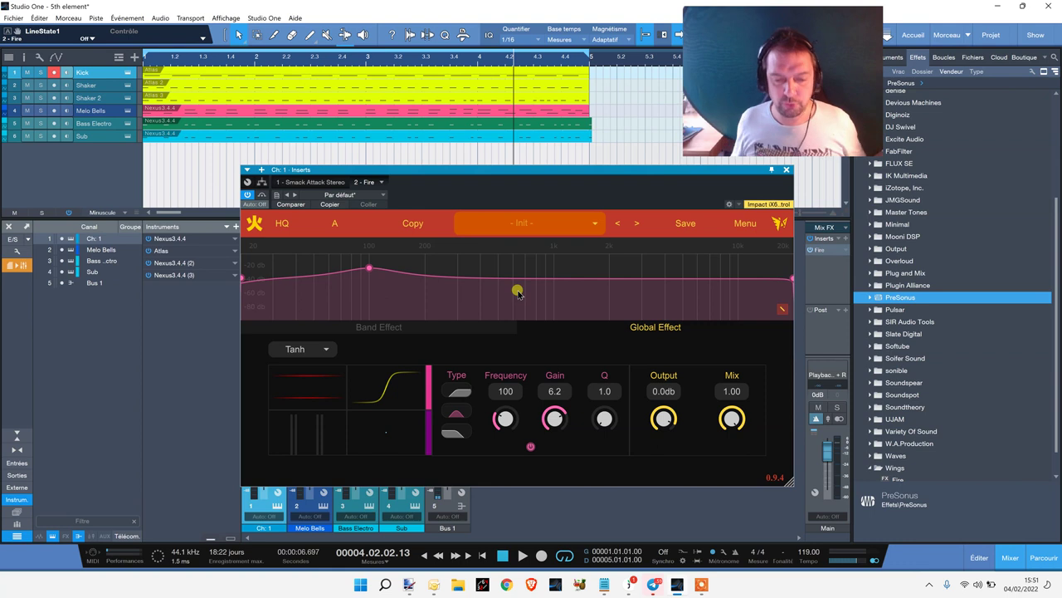
click(390, 327)
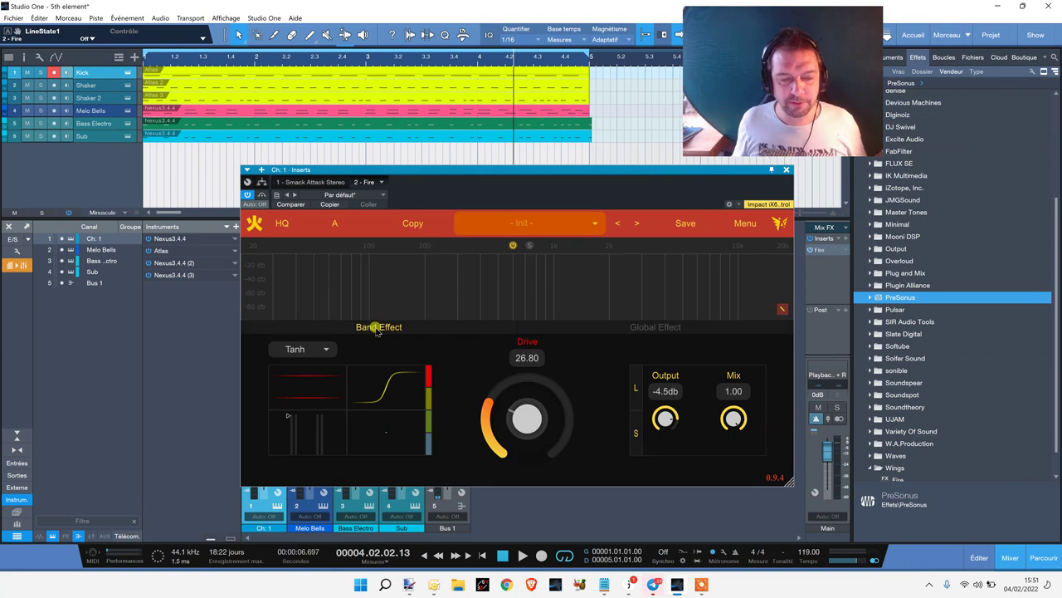
click(327, 350)
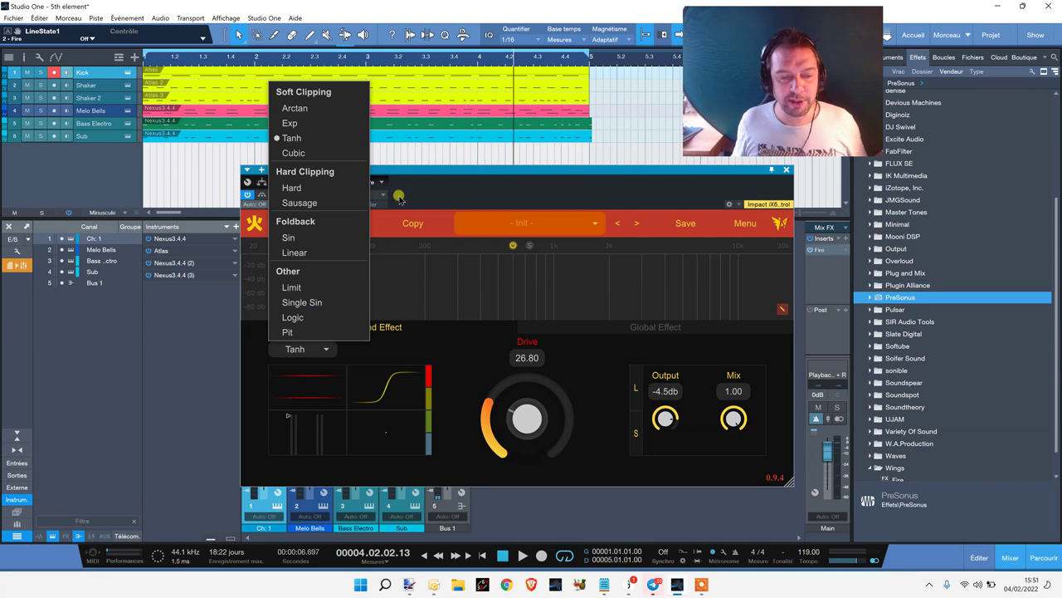
click(417, 331)
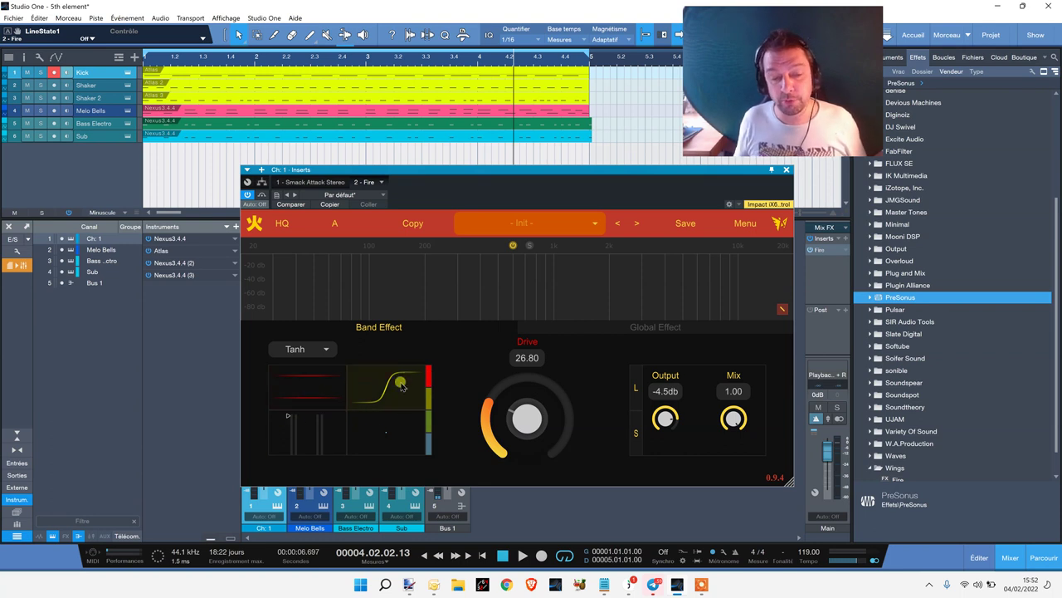
Step: Enlarge the distortion transfer curve and return to the four-graph view, and show the band's Rectification and Bias controls
click(294, 387)
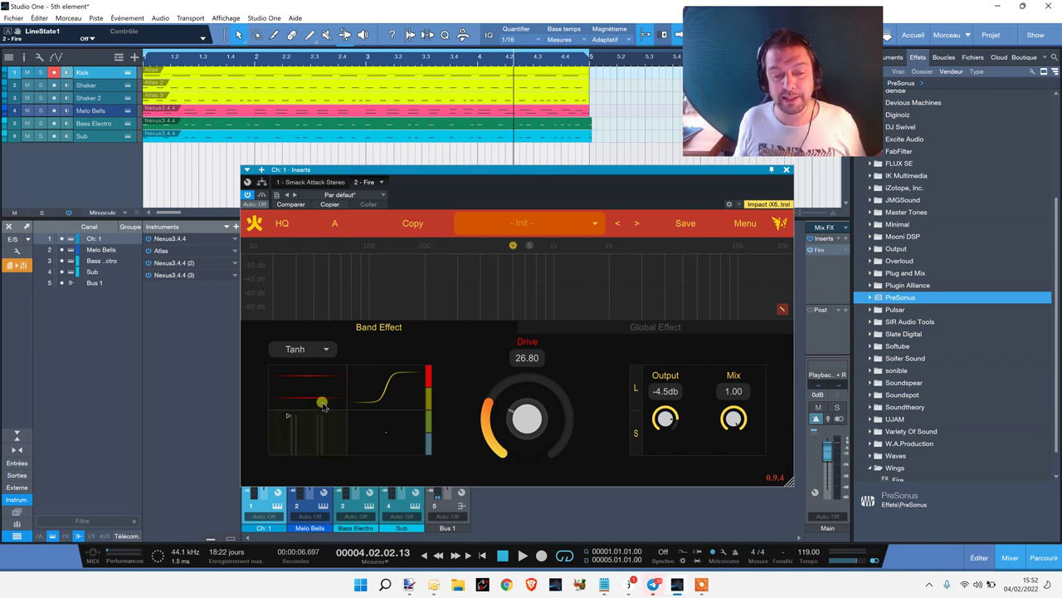
click(386, 387)
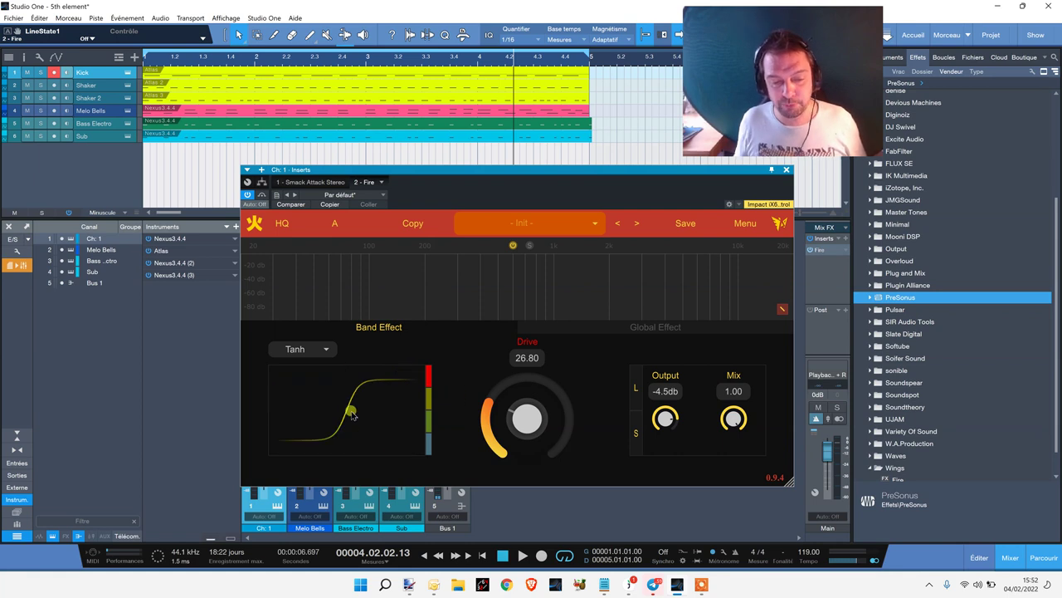
click(297, 437)
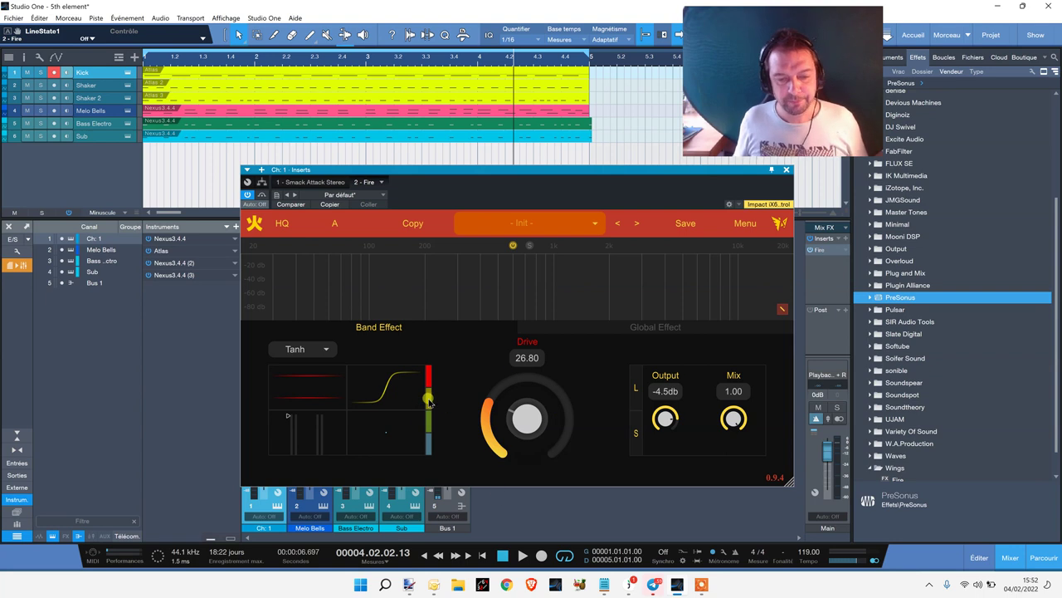
click(428, 400)
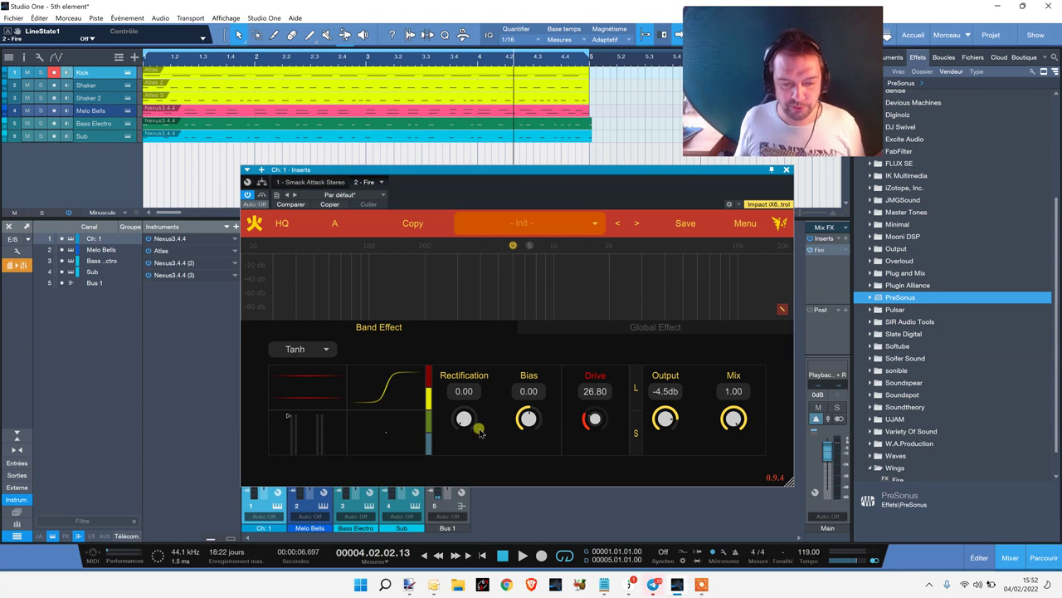
Step: Show the band's Threshold and Ratio controls and its Width control, and close and reopen the Kick channel's Fire insert
click(430, 424)
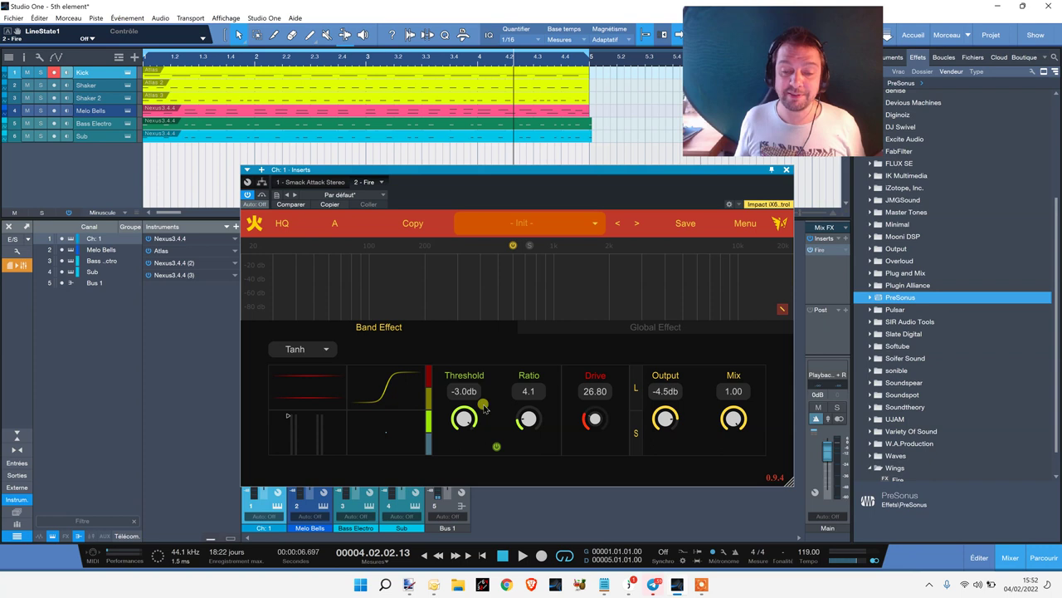
click(428, 447)
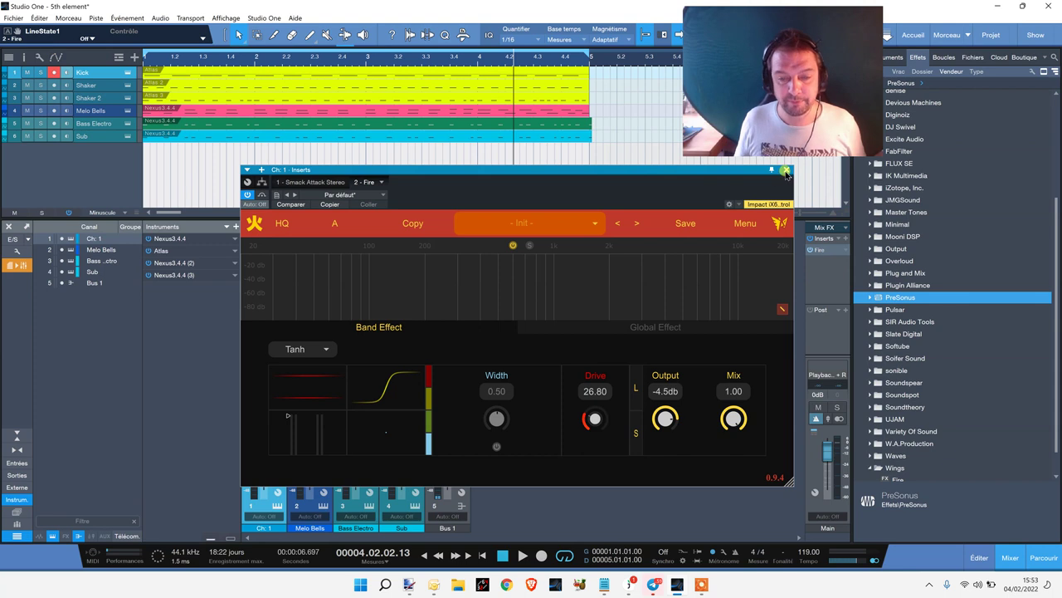
click(786, 170)
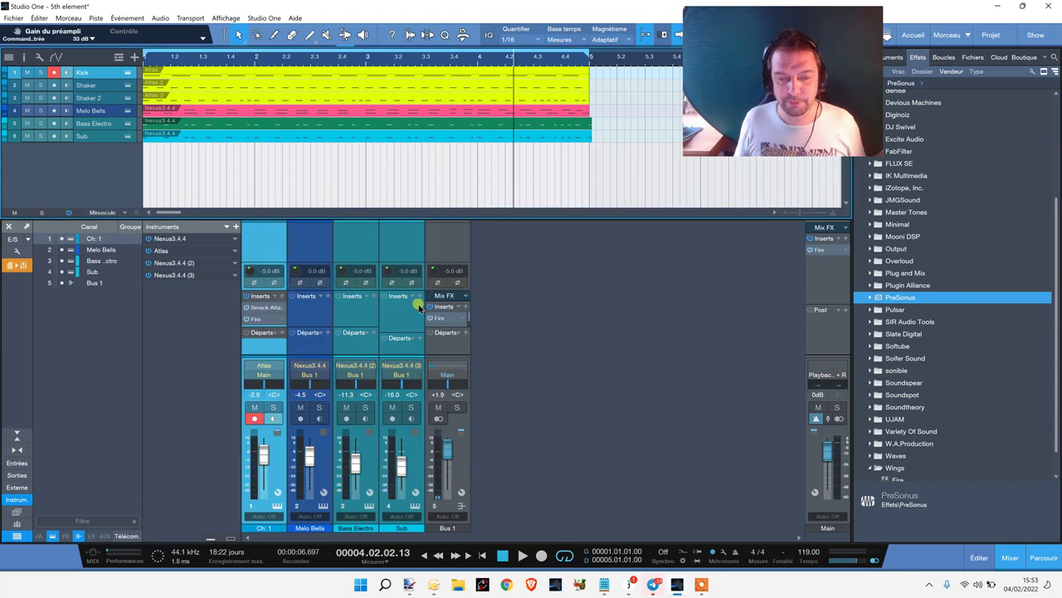
click(263, 318)
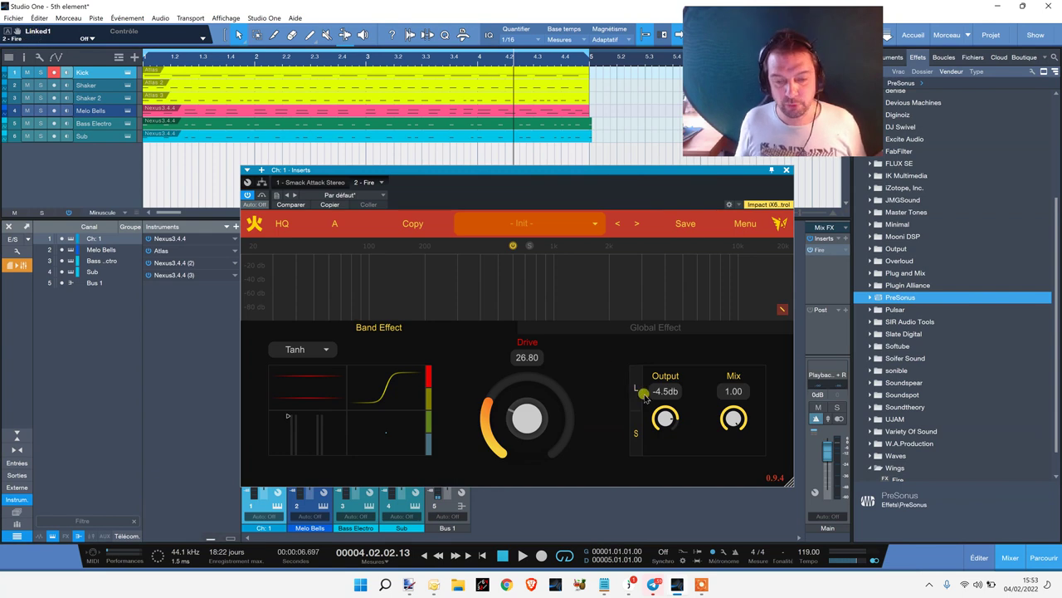
drag(637, 392, 637, 436)
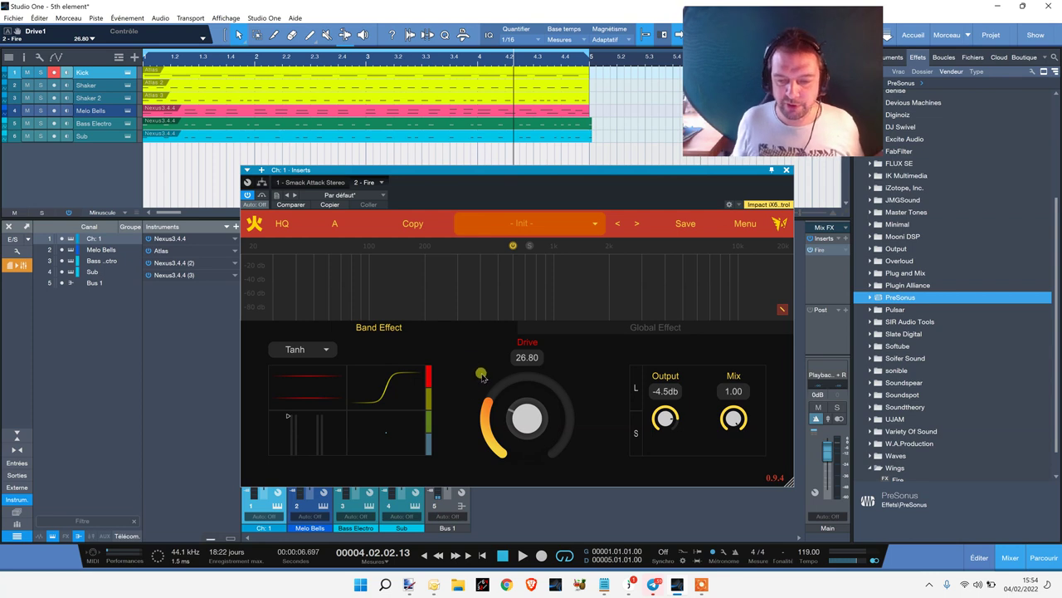
Step: Move the plug-in window off the Kick strip, solo the Kick channel and play it from the start with Fire bypassed
drag(440, 189, 522, 180)
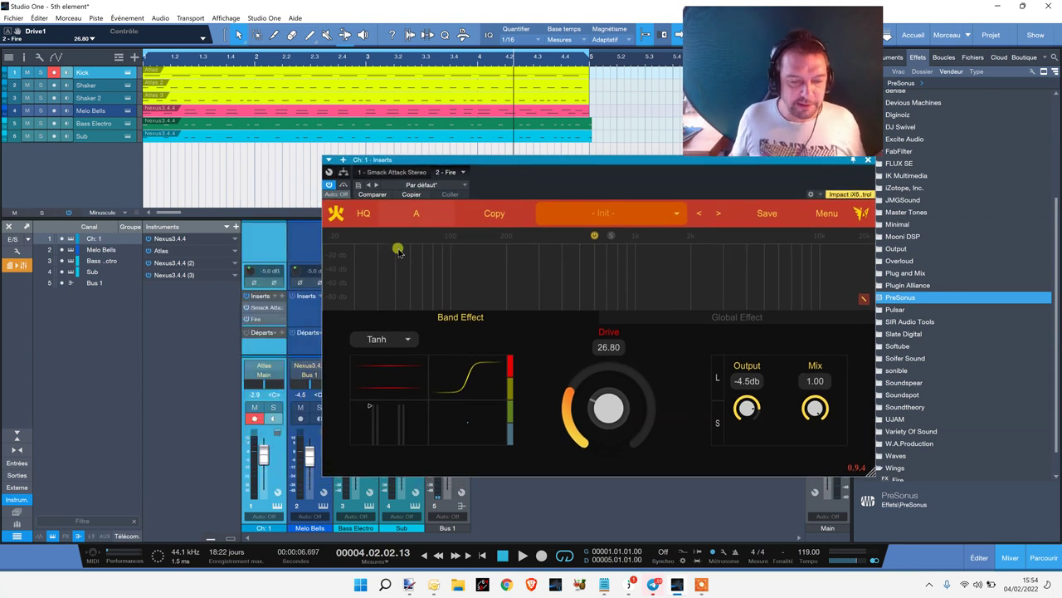
click(275, 408)
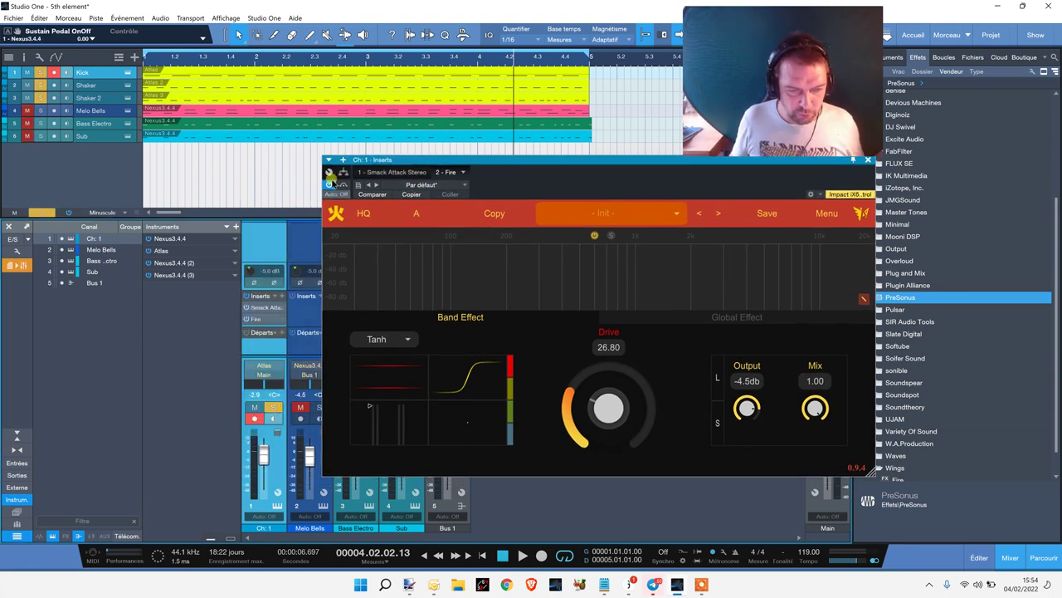
click(504, 557)
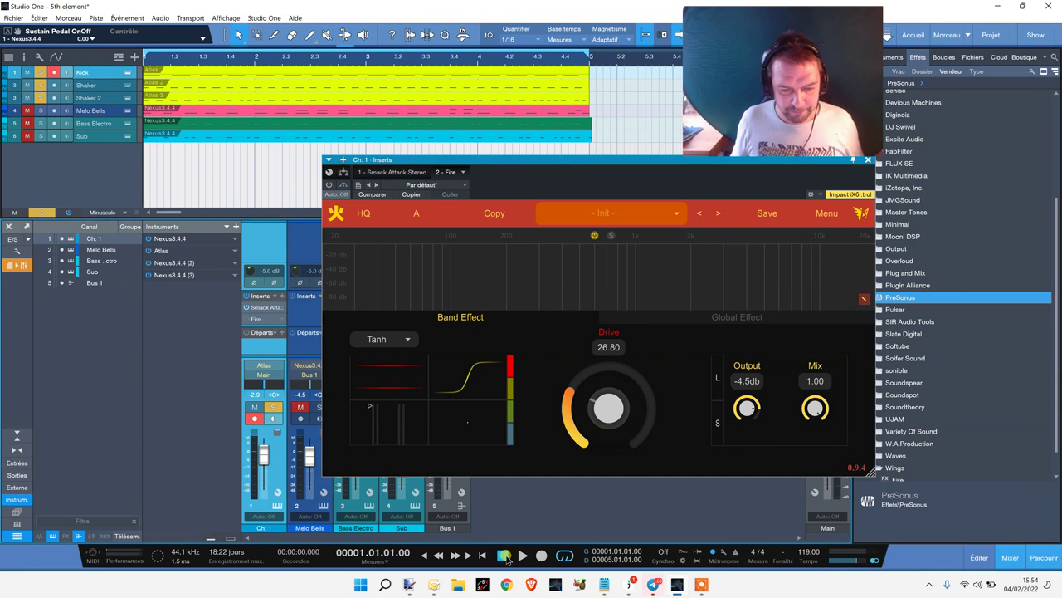
click(523, 556)
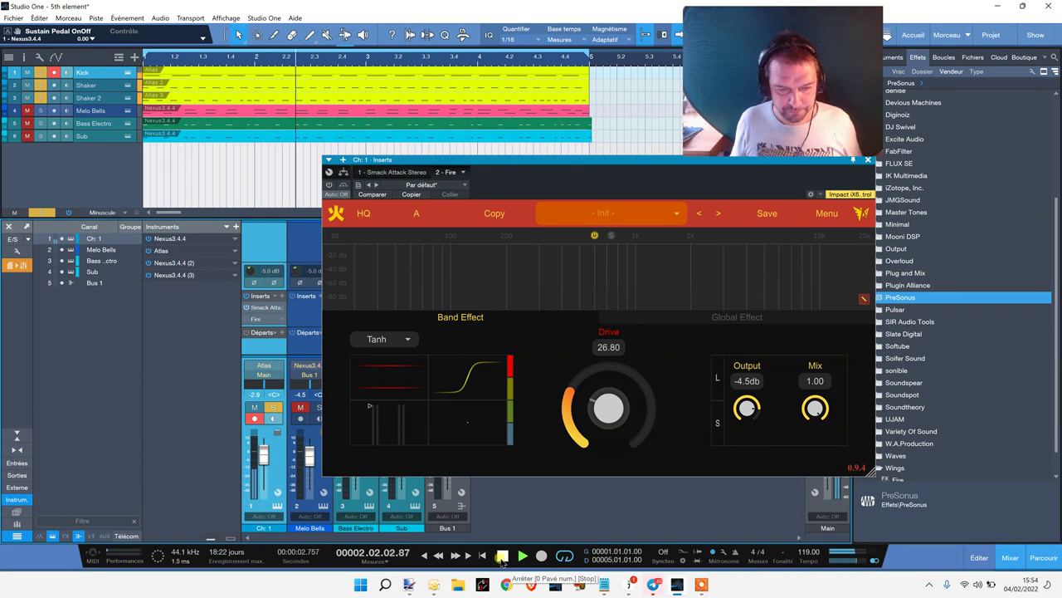
key(space)
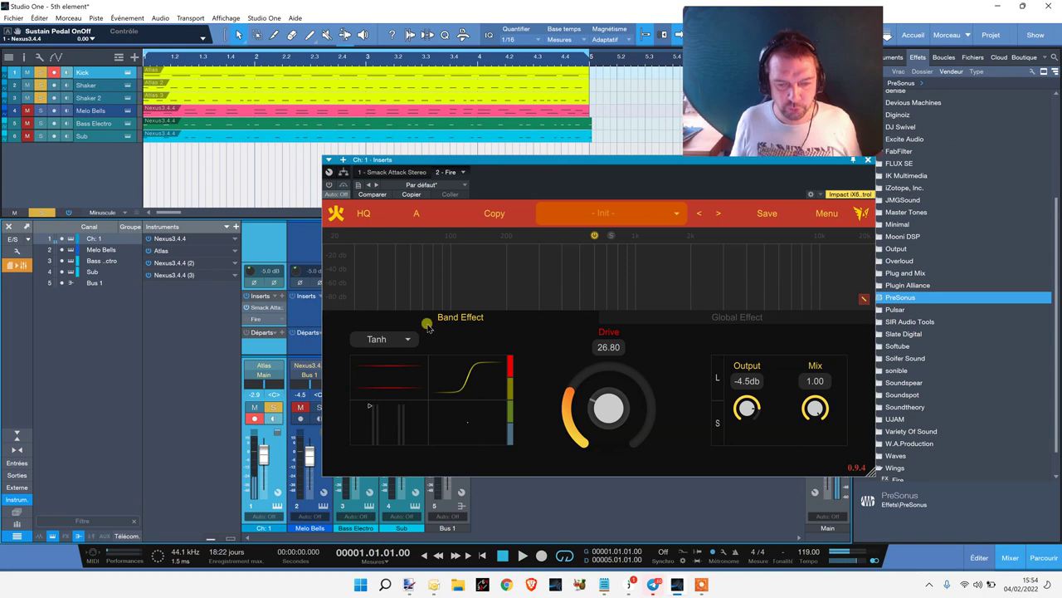
Step: Reactivate Fire on the soloed Kick, play the distorted sound and stop playback
click(329, 185)
click(522, 556)
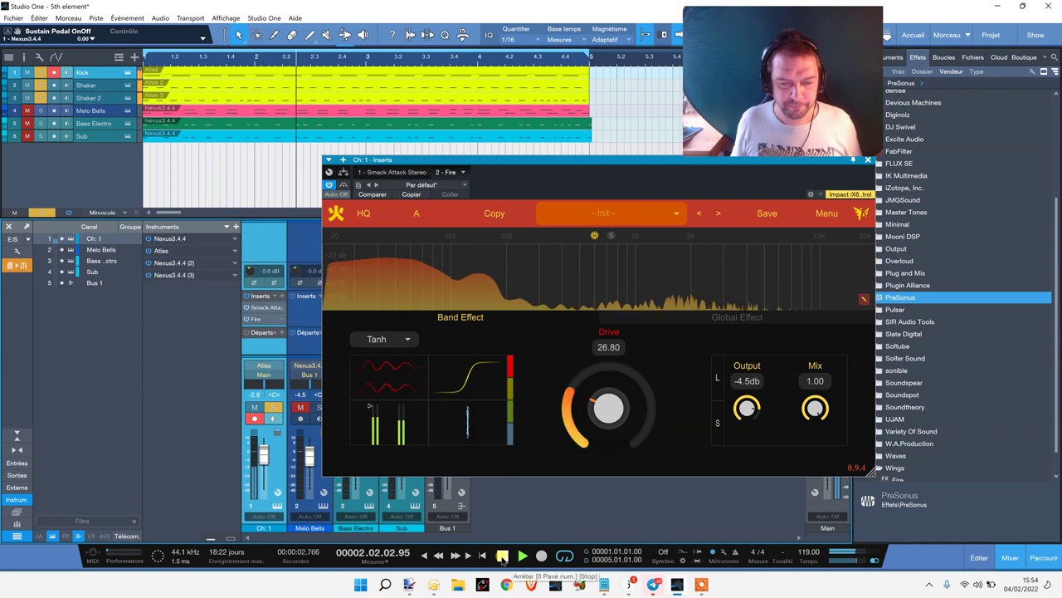
click(503, 556)
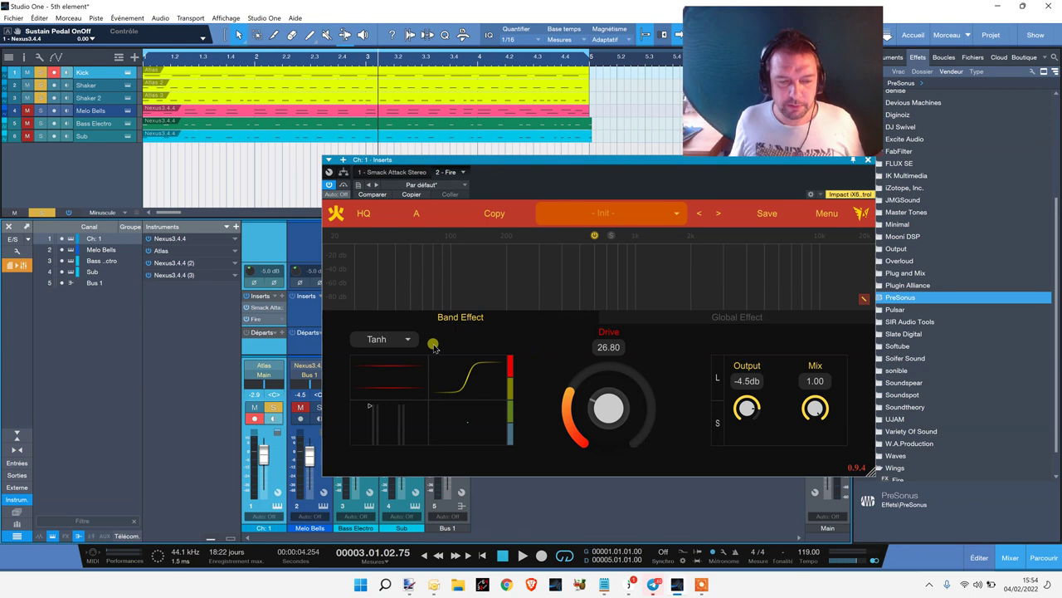
Step: Play the soloed Kick from the start and audition the Exp distortion type, then switch to Arctan
click(404, 342)
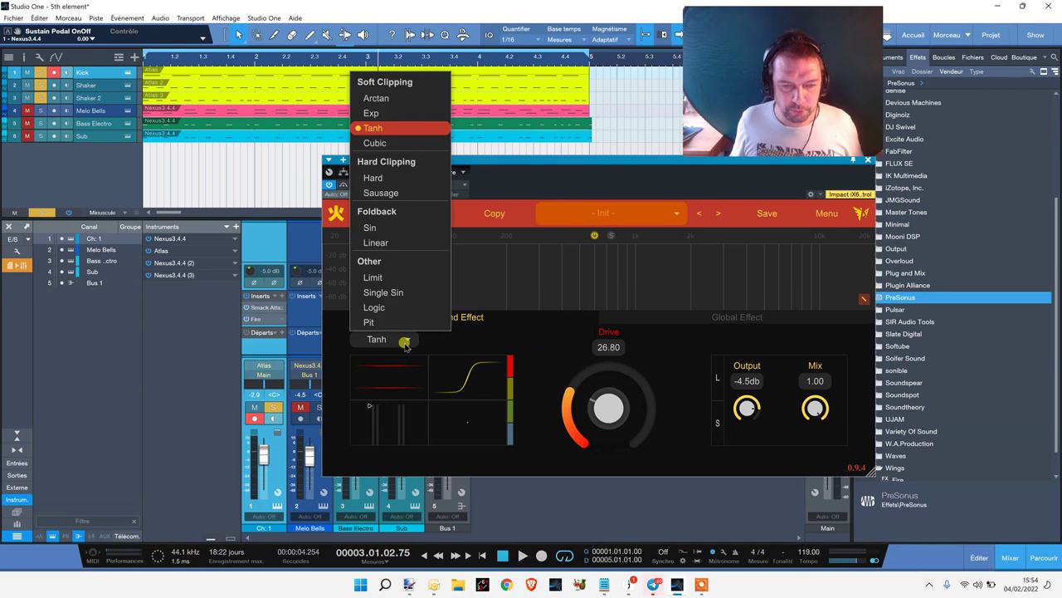
click(530, 332)
click(503, 555)
click(522, 555)
click(406, 339)
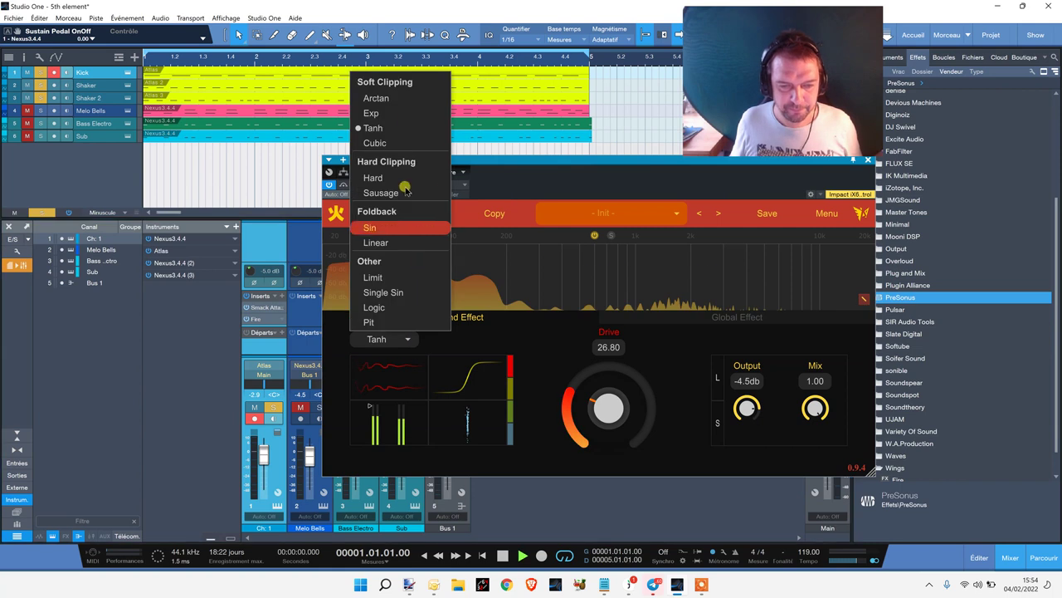
click(406, 112)
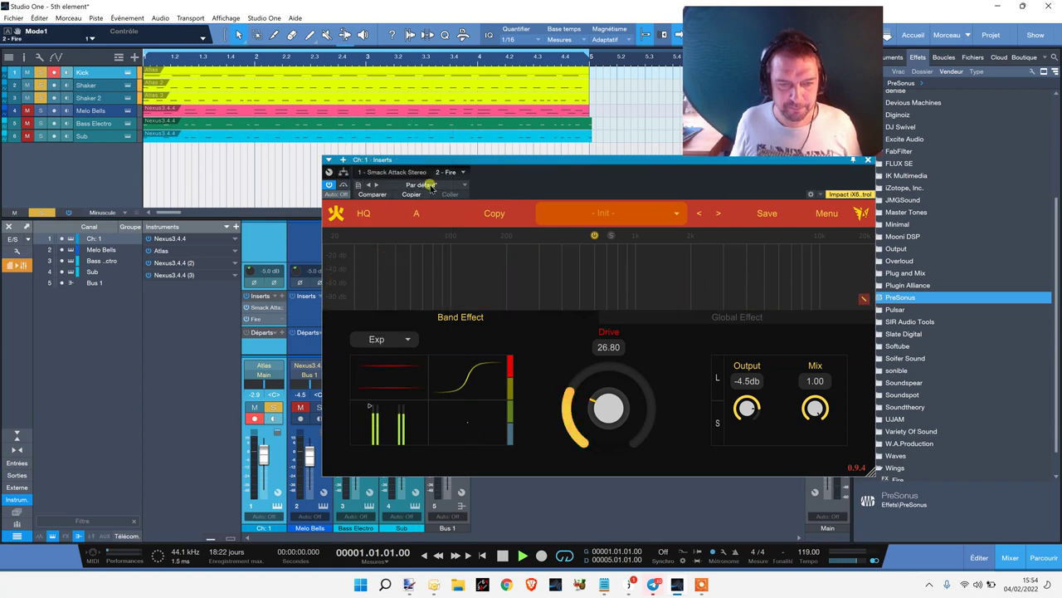
click(408, 340)
click(386, 98)
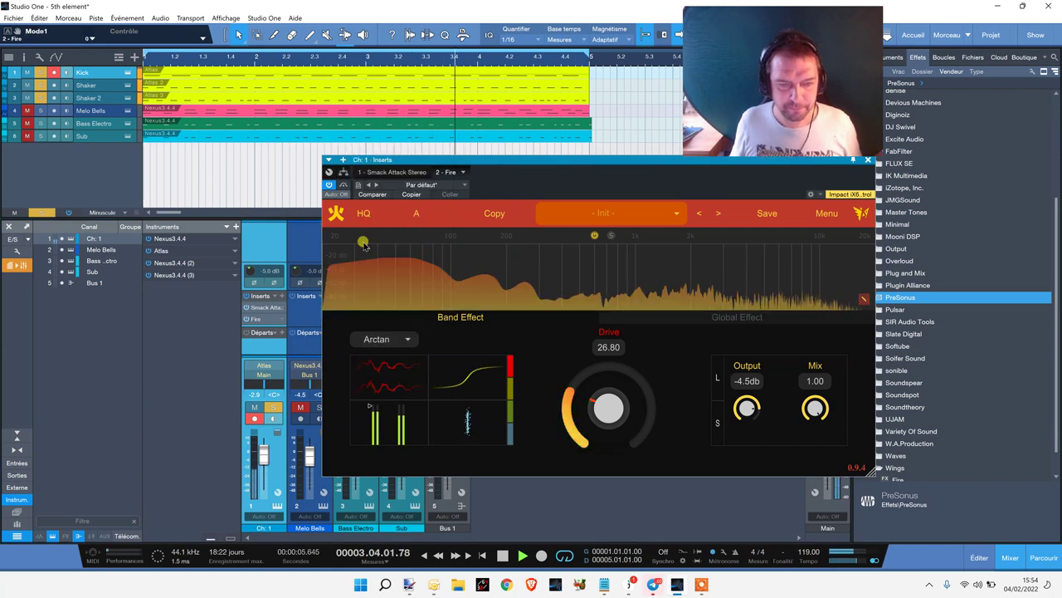
Step: Try Arctan with Drive at 54.00, switch the distortion type to Sin and lower Drive to 24.20
drag(606, 398, 590, 348)
click(378, 339)
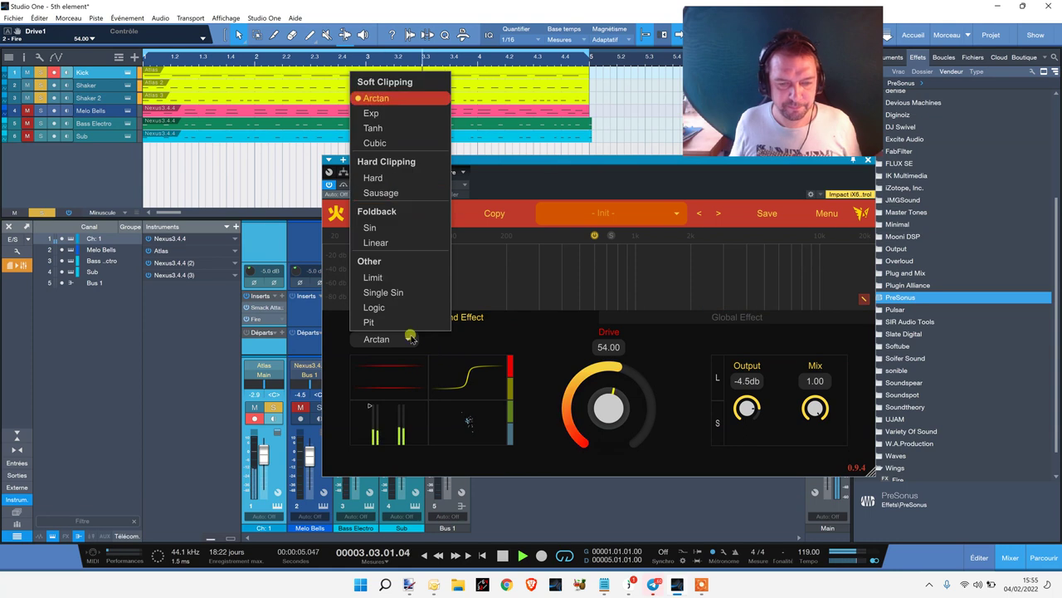
click(398, 227)
drag(619, 394, 621, 429)
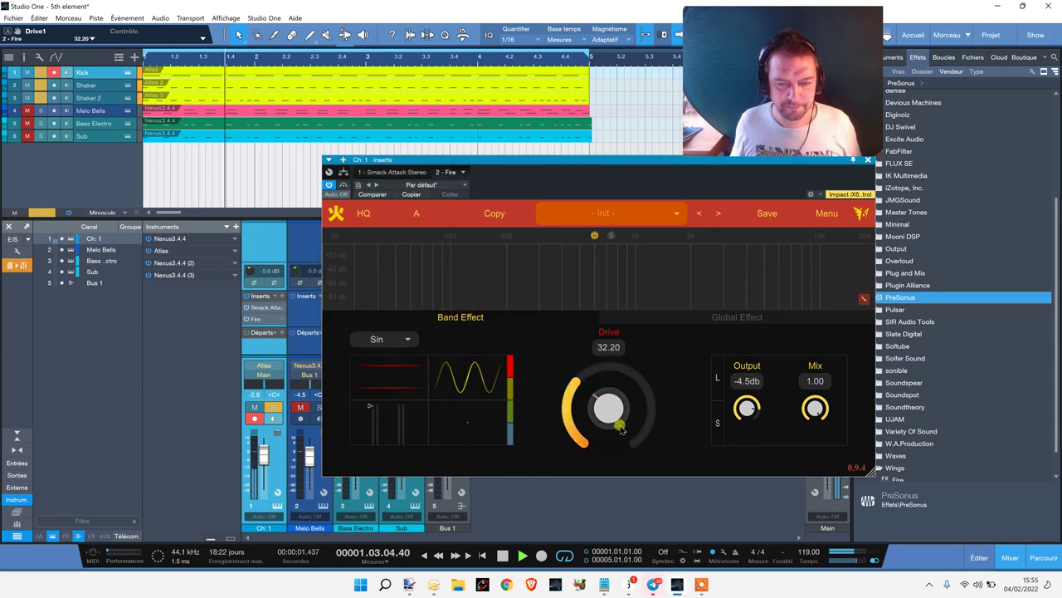
key(space)
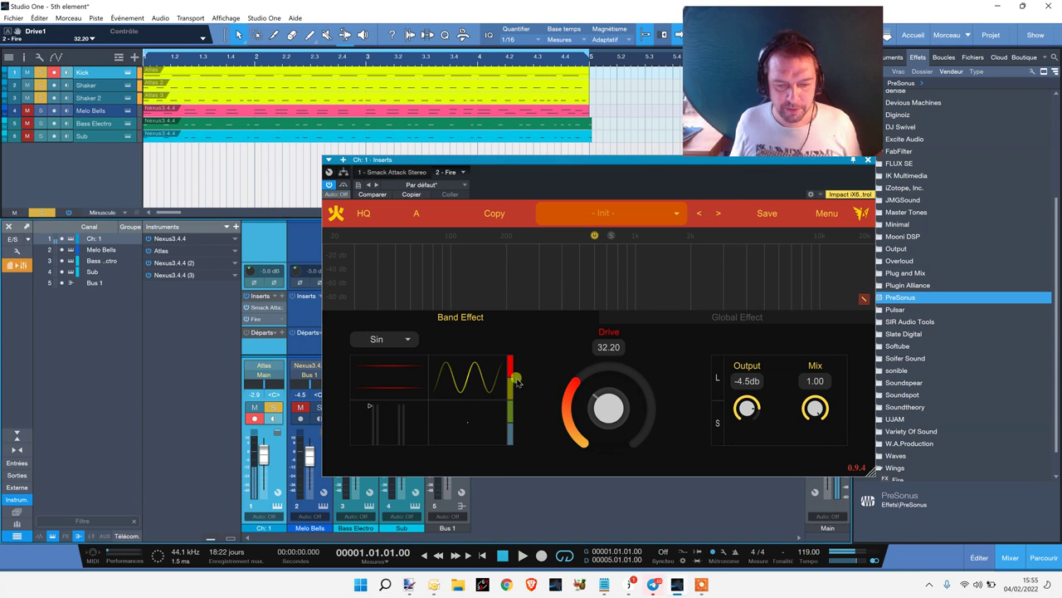
drag(580, 393, 572, 404)
Step: During Kick playback, set Rectification to 0.41 and sweep Bias up and down, leaving it at 0.00, then stop playback
click(508, 390)
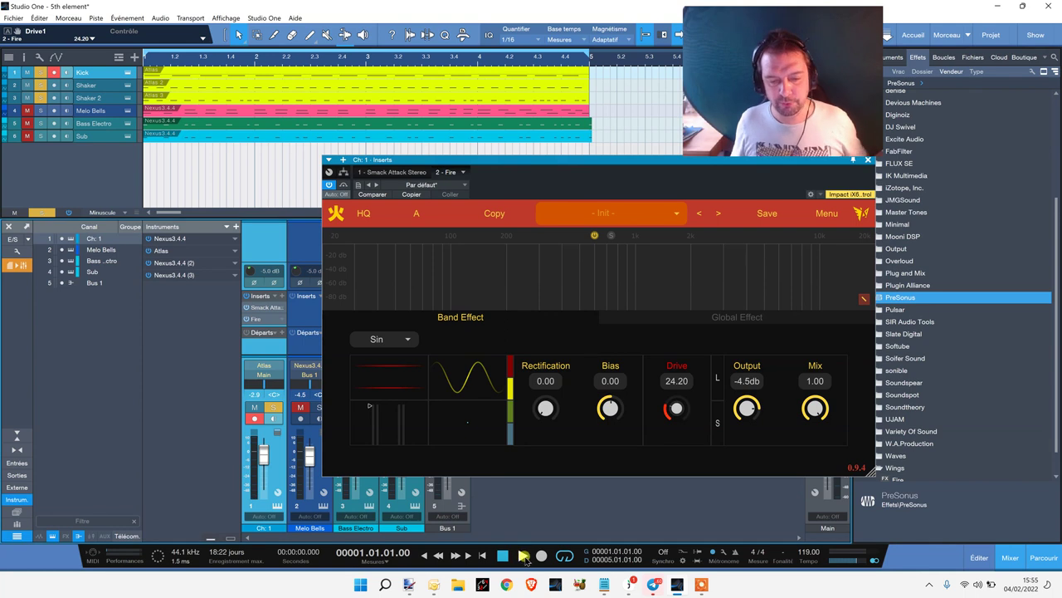
click(522, 555)
mouse_move(546, 387)
mouse_down()
mouse_move(543, 259)
mouse_move(536, 351)
mouse_move(546, 387)
mouse_move(542, 380)
mouse_up()
drag(596, 399, 614, 472)
drag(588, 367, 585, 266)
drag(545, 408, 608, 481)
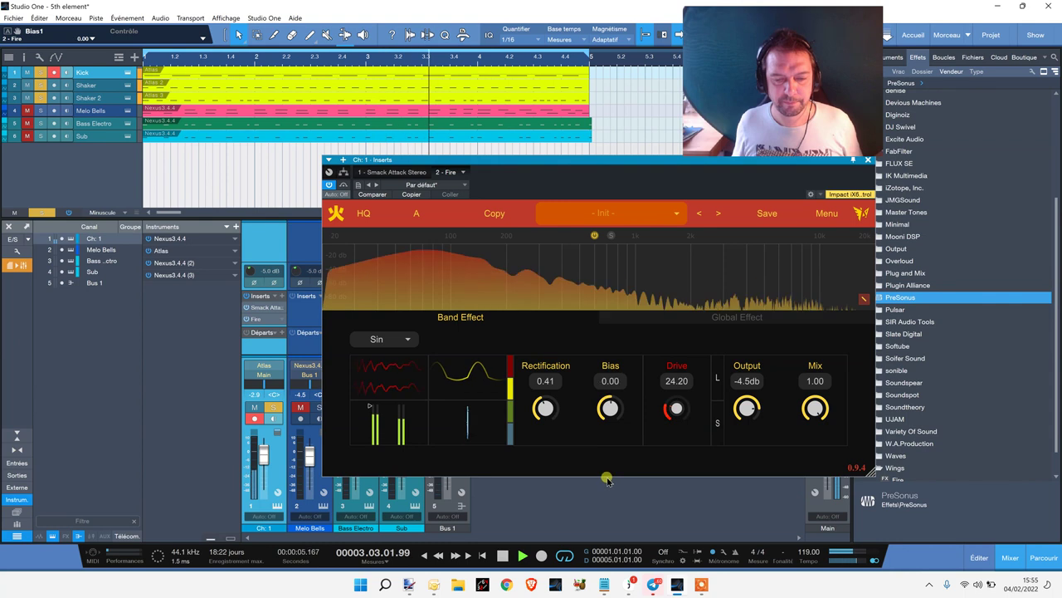
key(space)
Step: Show the Threshold and Ratio compression controls of the Sin band, followed by its Width control
click(511, 412)
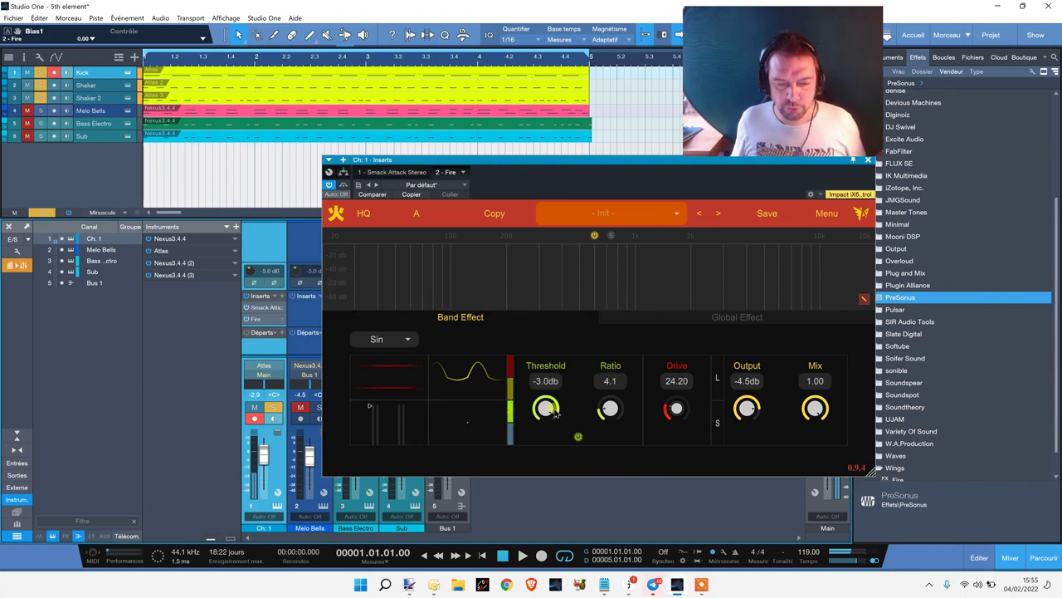
drag(579, 397, 526, 441)
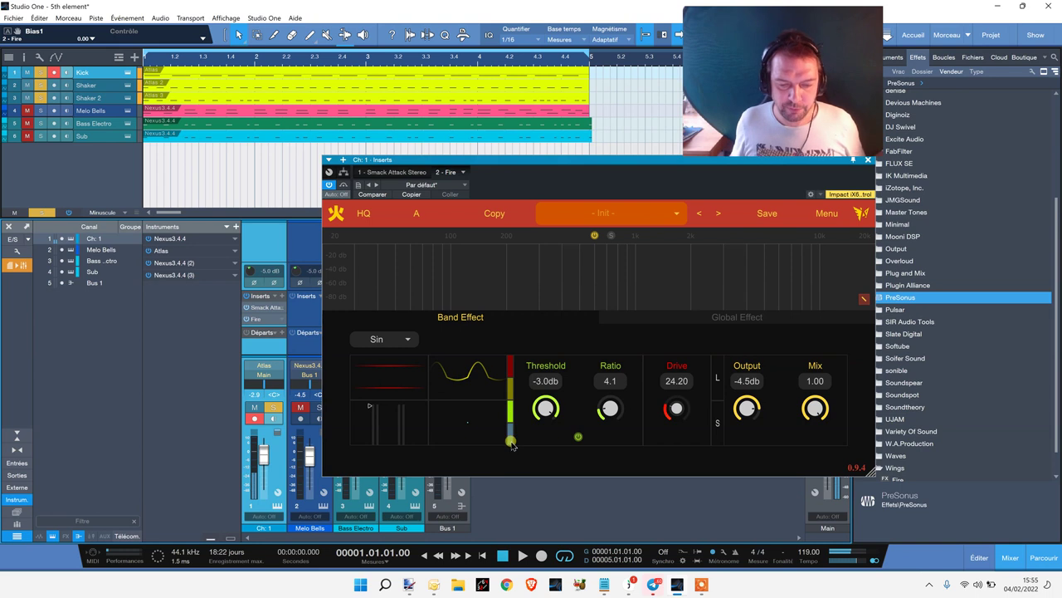
click(511, 441)
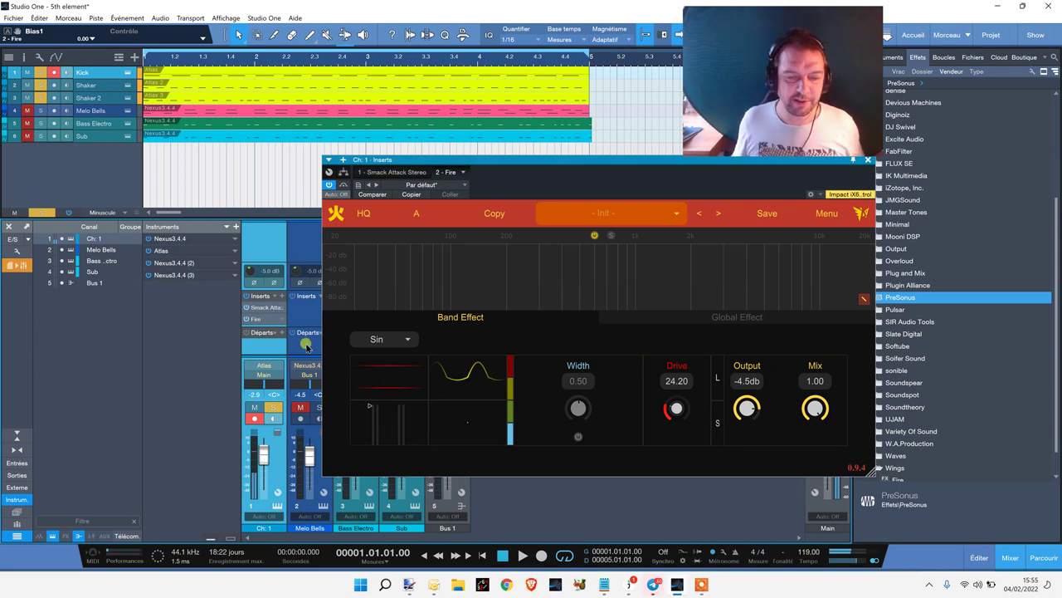
Step: Close the Kick channel's Fire window and open the Fire insert on Bus 1, placing its window over the mixer
drag(562, 172, 521, 172)
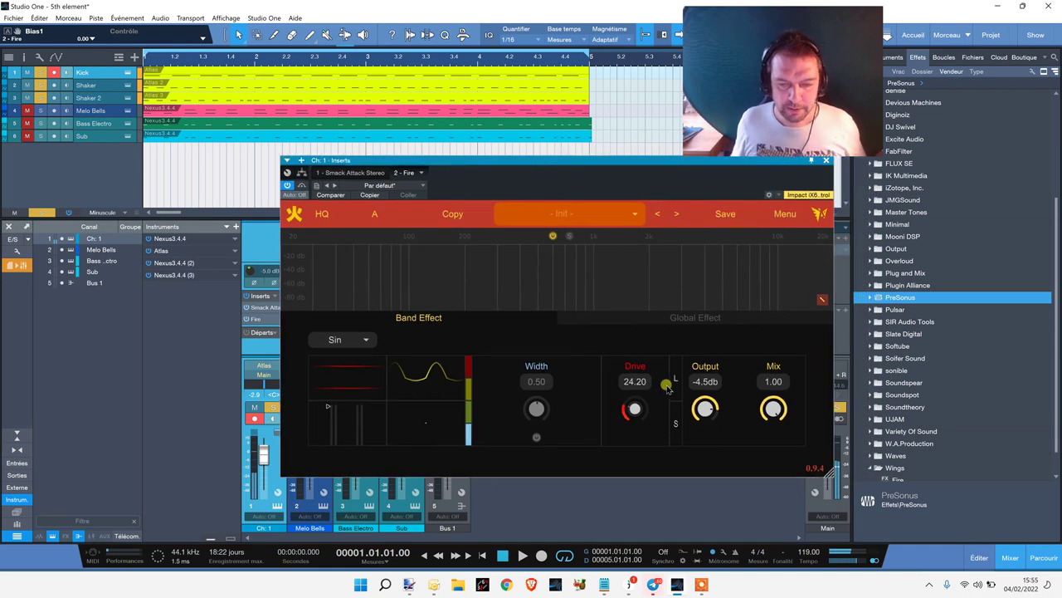
drag(571, 177, 391, 211)
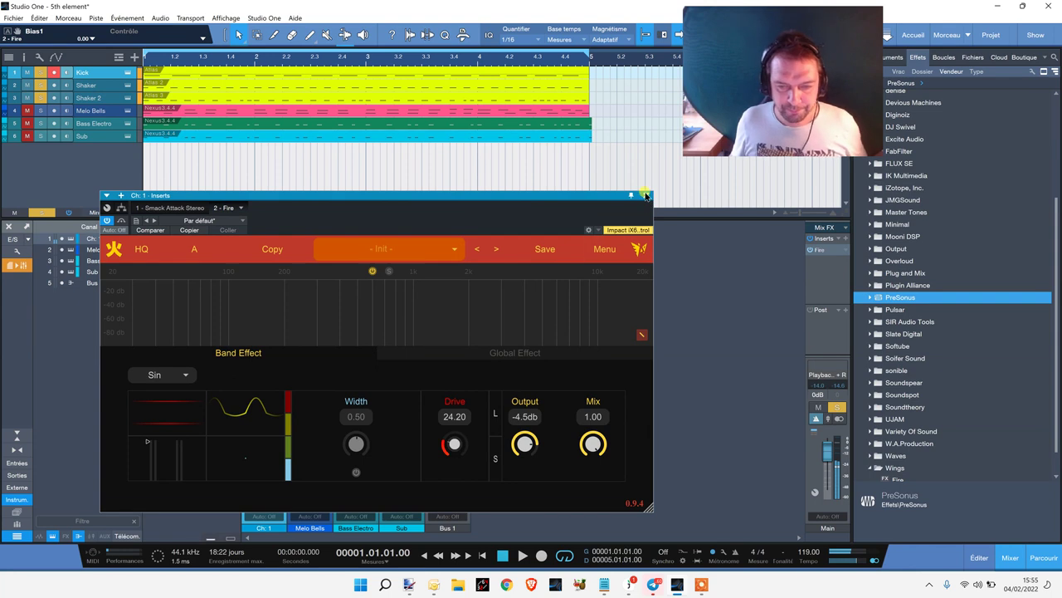
mouse_move(646, 197)
mouse_down()
mouse_move(736, 188)
mouse_move(658, 181)
mouse_up()
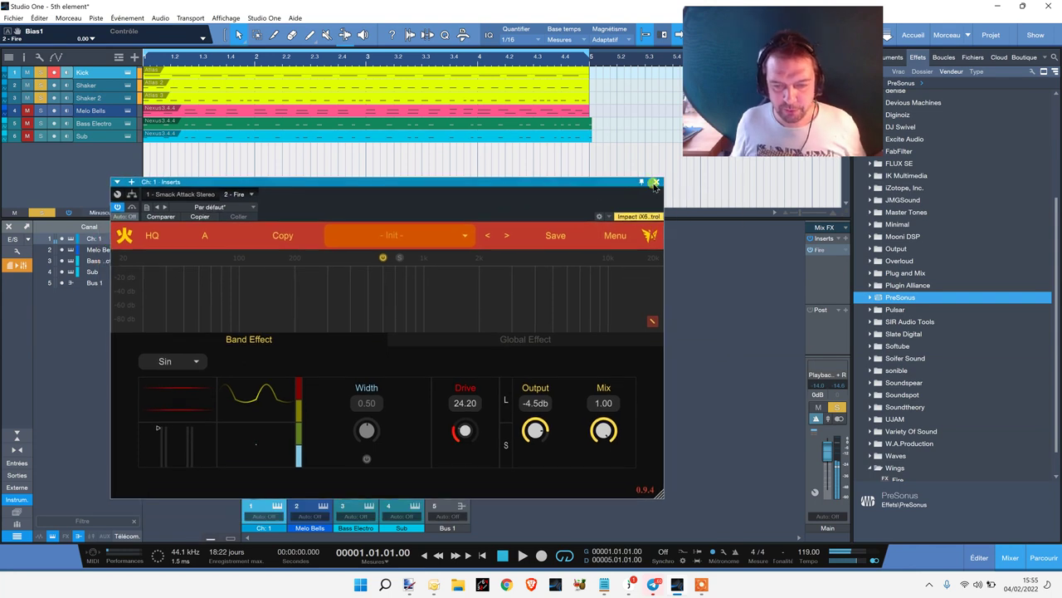
click(657, 183)
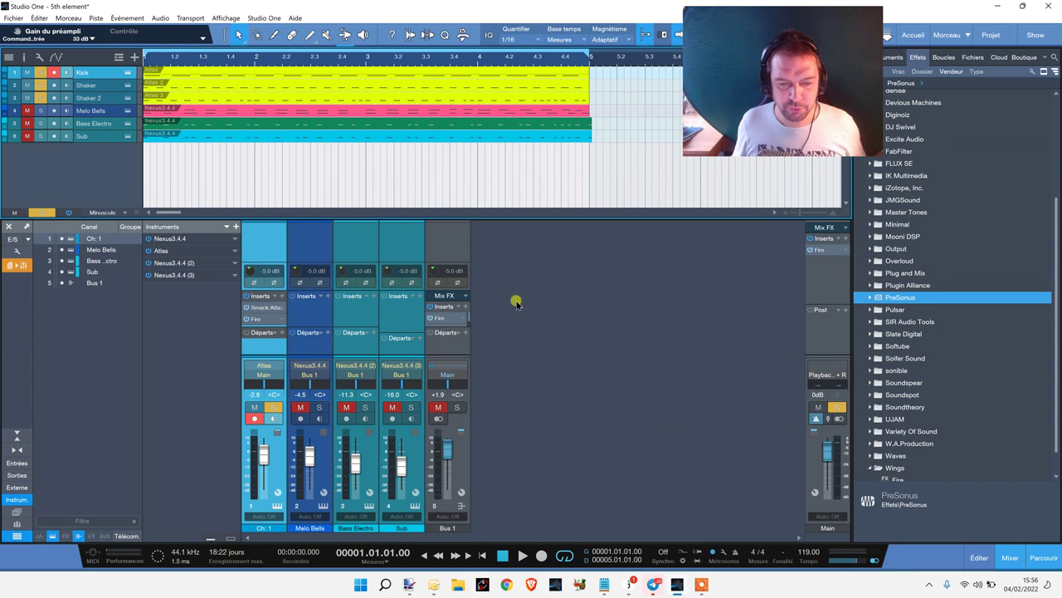
click(437, 321)
drag(558, 194, 488, 191)
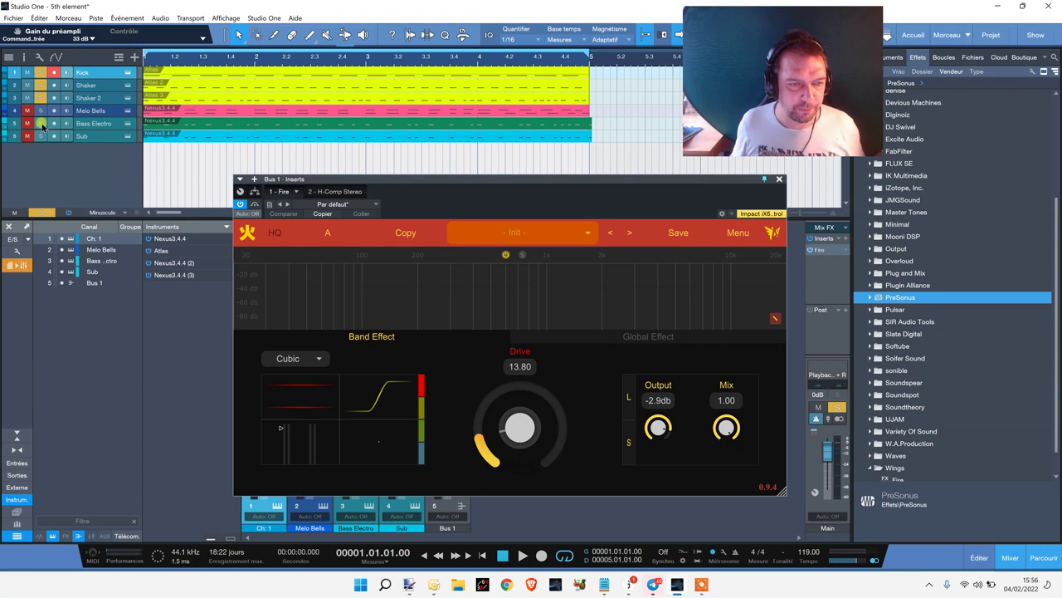
Step: Clear the solos on Kick, Shaker and Shaker 2, and solo Bus 1 in the mixer
click(41, 73)
click(41, 85)
click(40, 97)
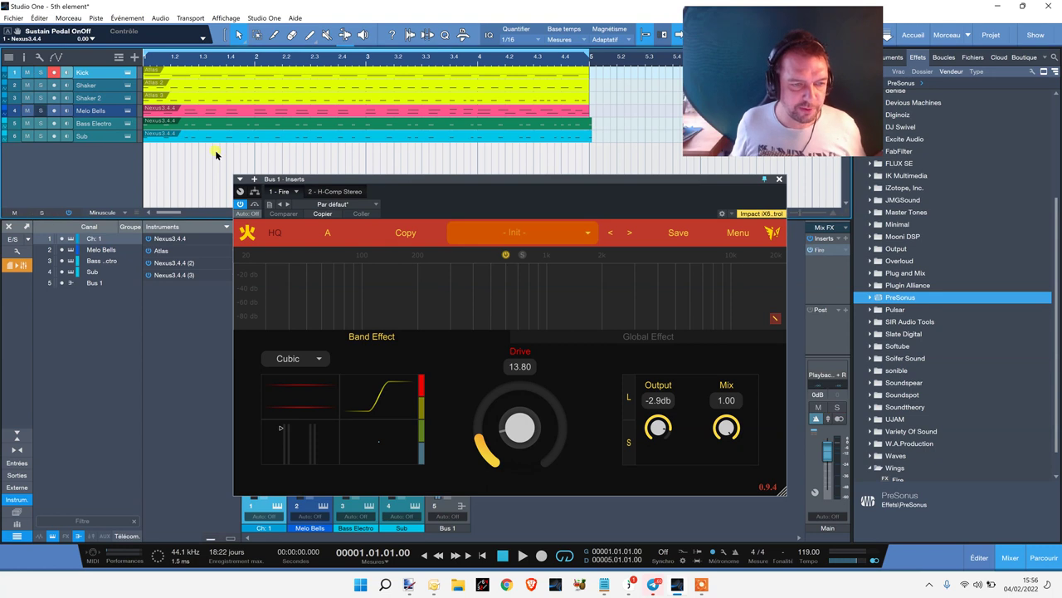
drag(388, 181, 755, 207)
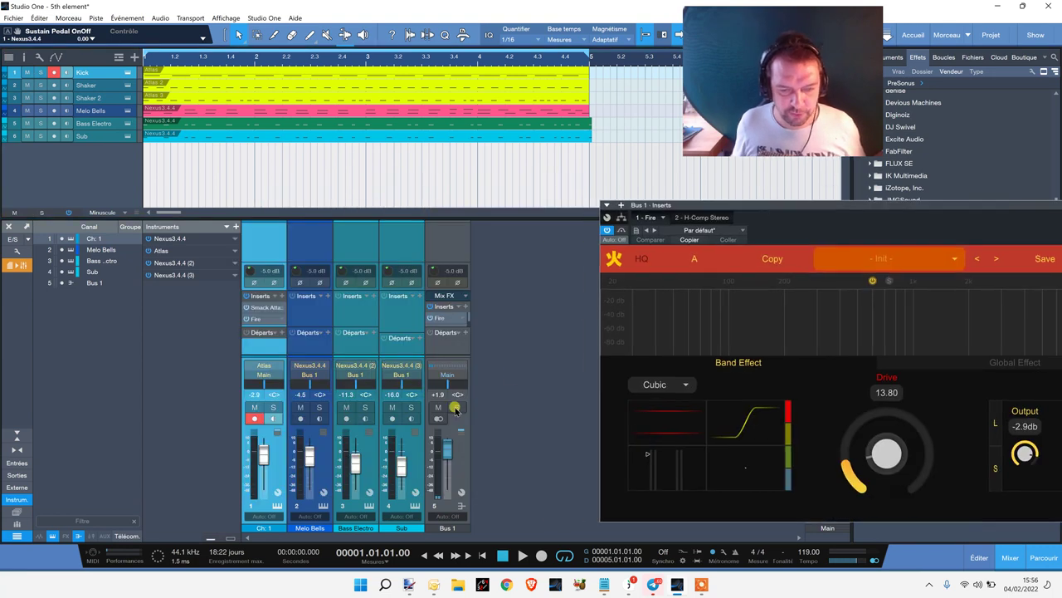
click(456, 408)
drag(761, 205, 442, 179)
Step: Play the soloed Bus 1 from the start through Fire, stop playback and show the band's Width control
click(503, 555)
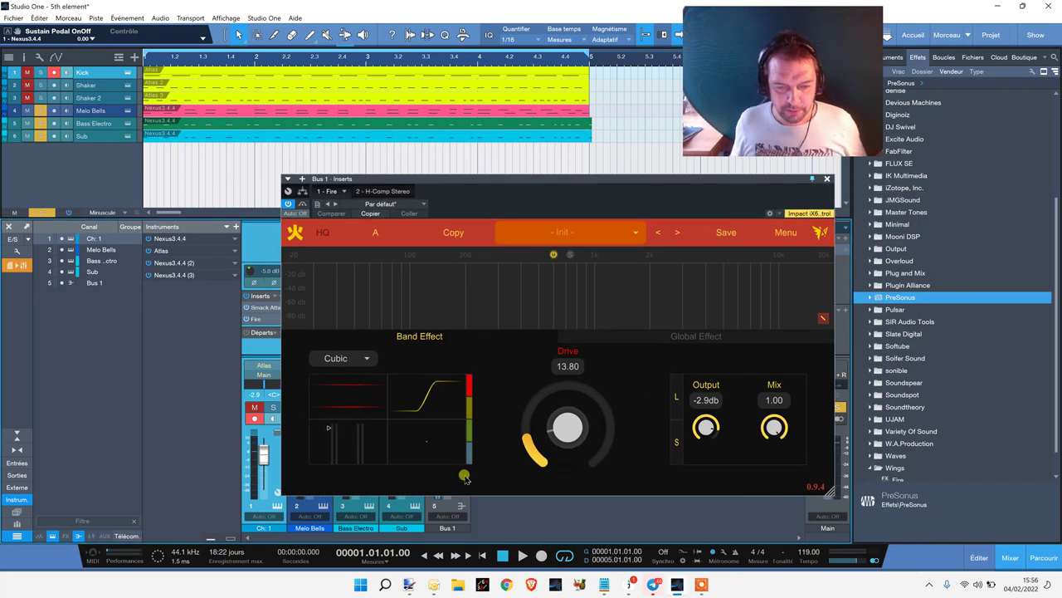
click(522, 556)
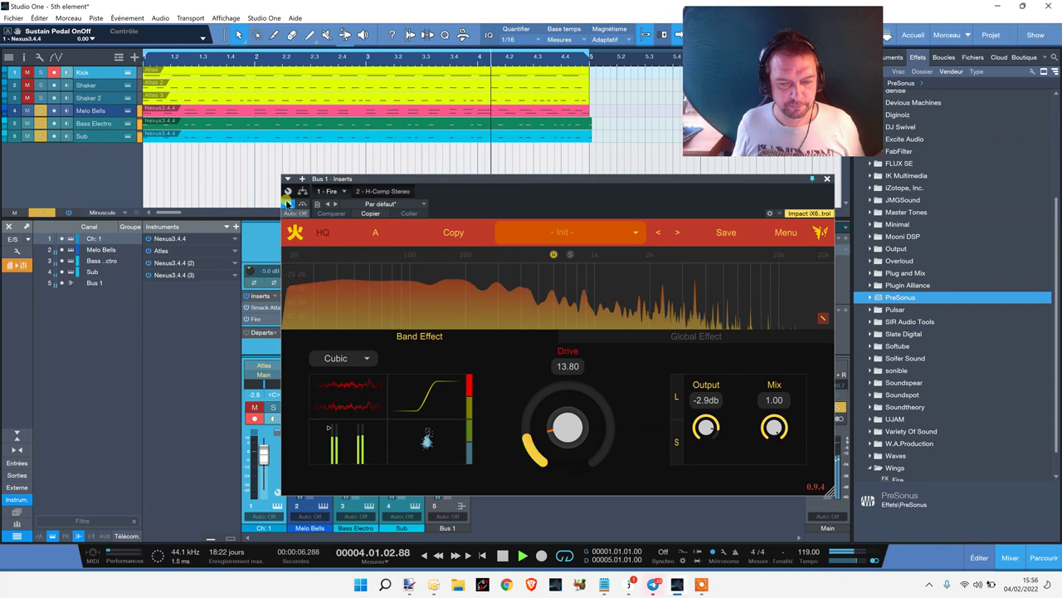
click(503, 556)
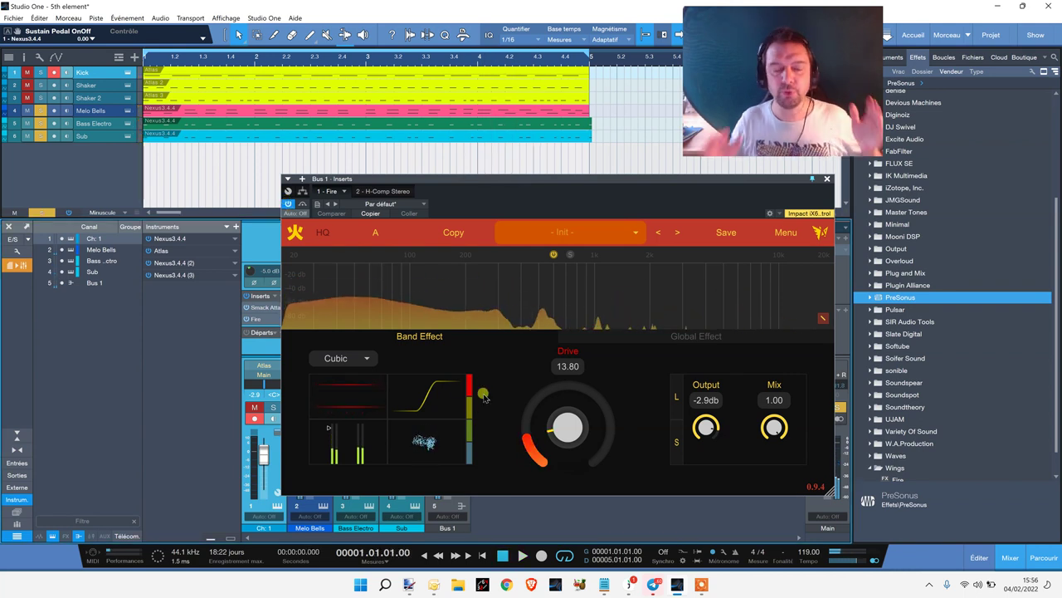
click(469, 448)
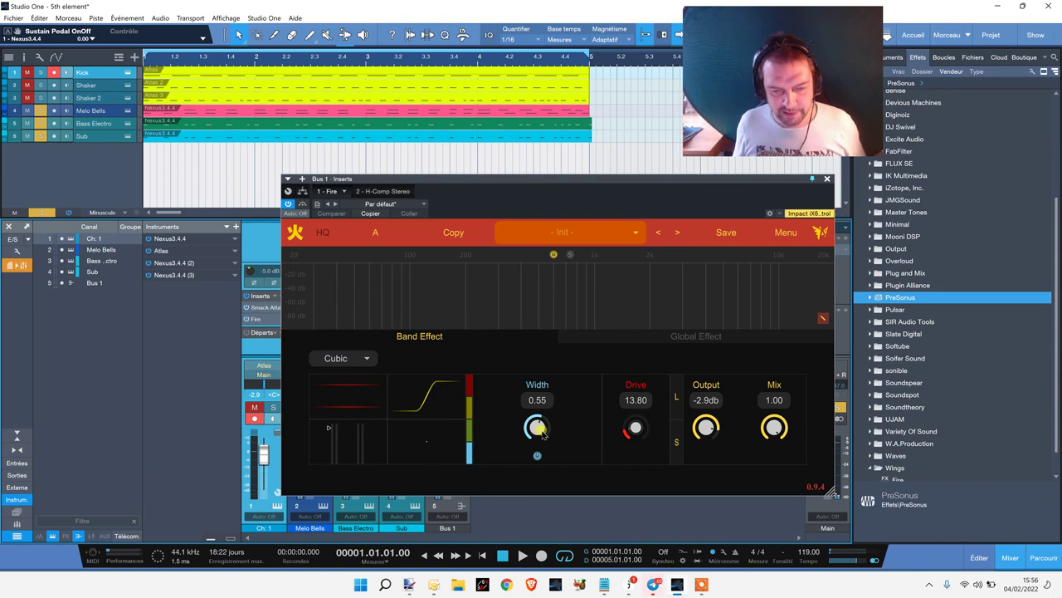
Step: Show the Cubic band's Threshold and Ratio, Rectification and Bias, and Drive controls, with a brief look at the Global Effect filter
click(469, 433)
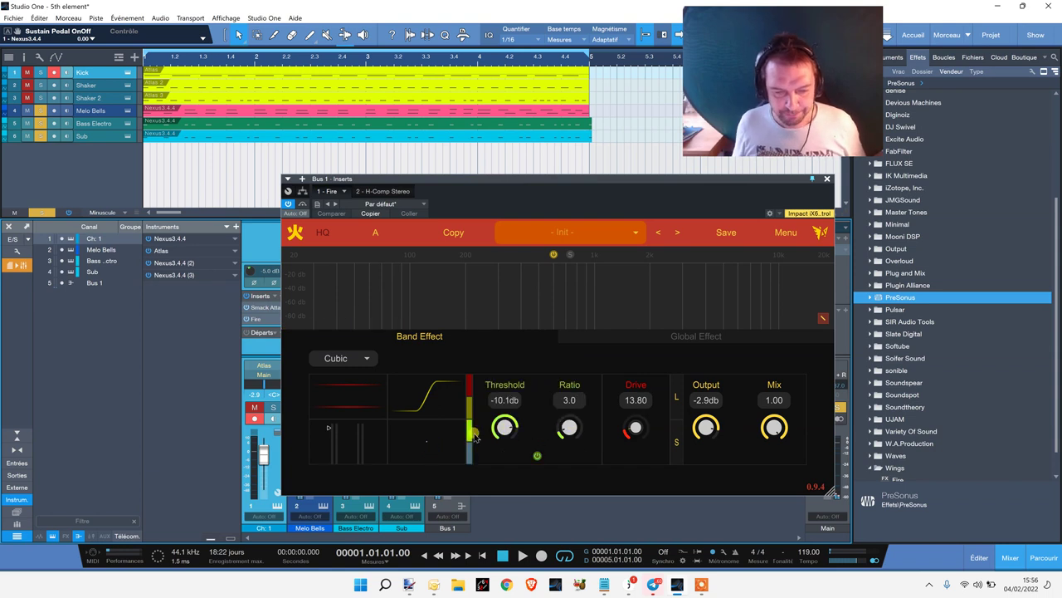
click(471, 410)
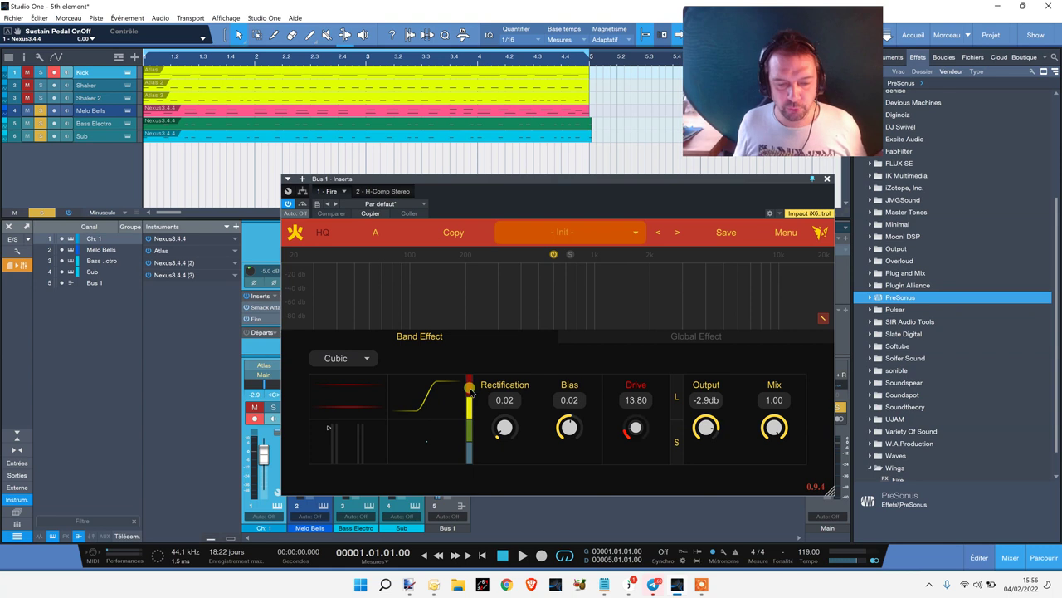
click(470, 388)
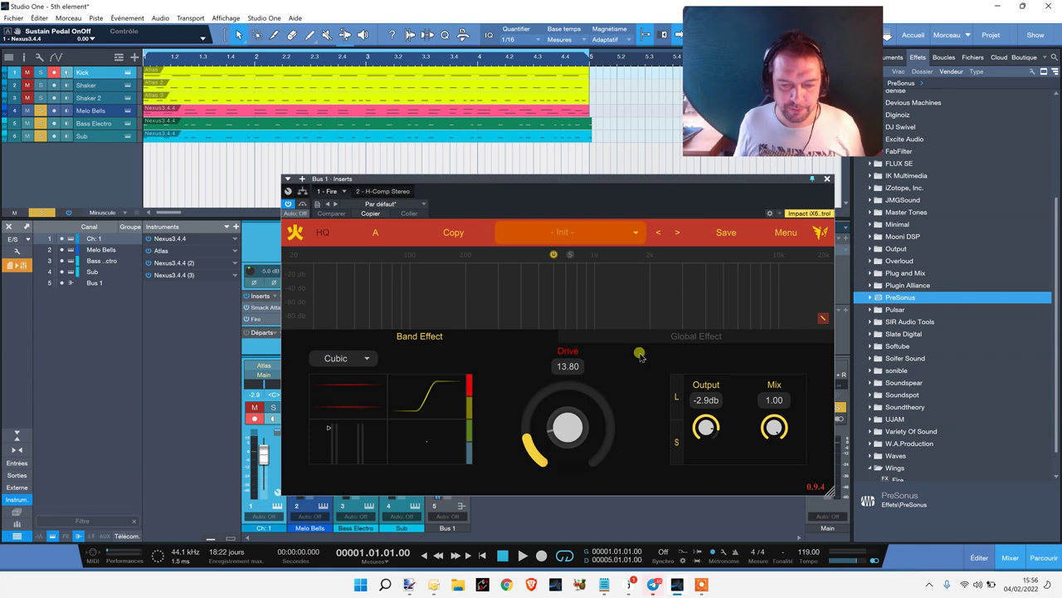
click(679, 341)
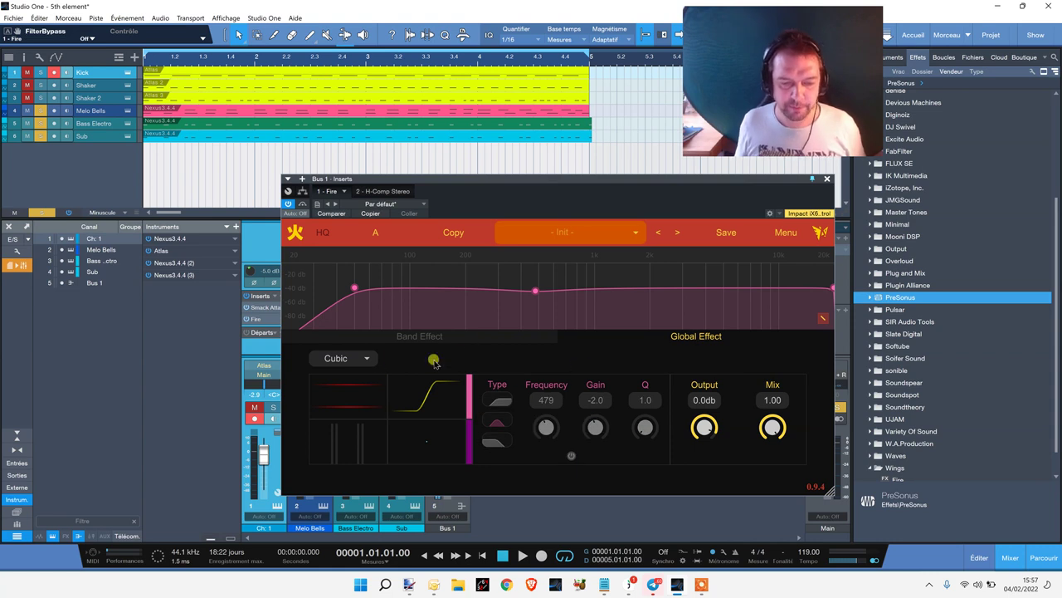
click(507, 340)
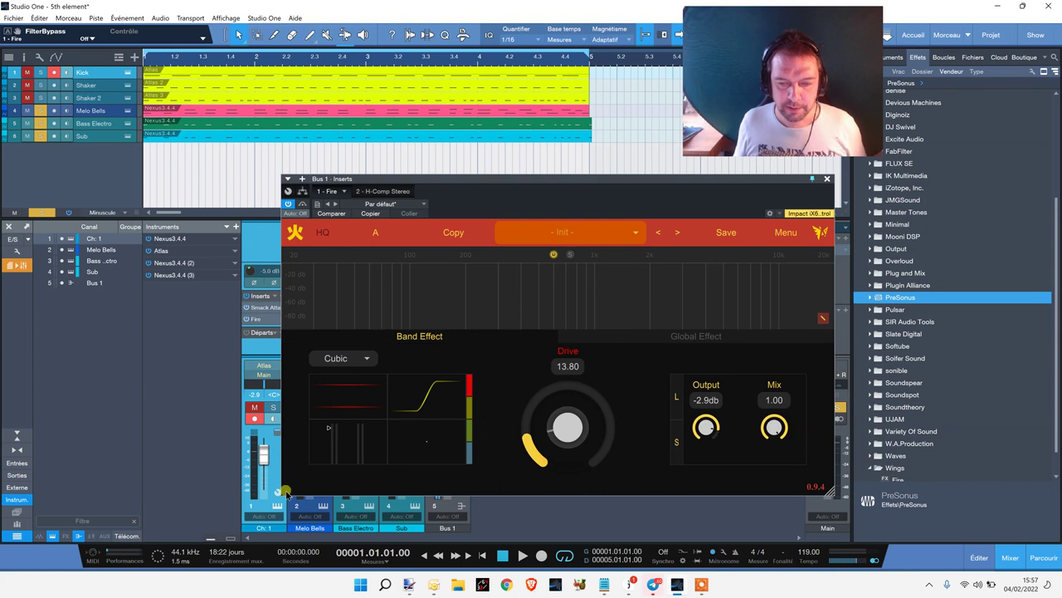
drag(466, 197, 467, 193)
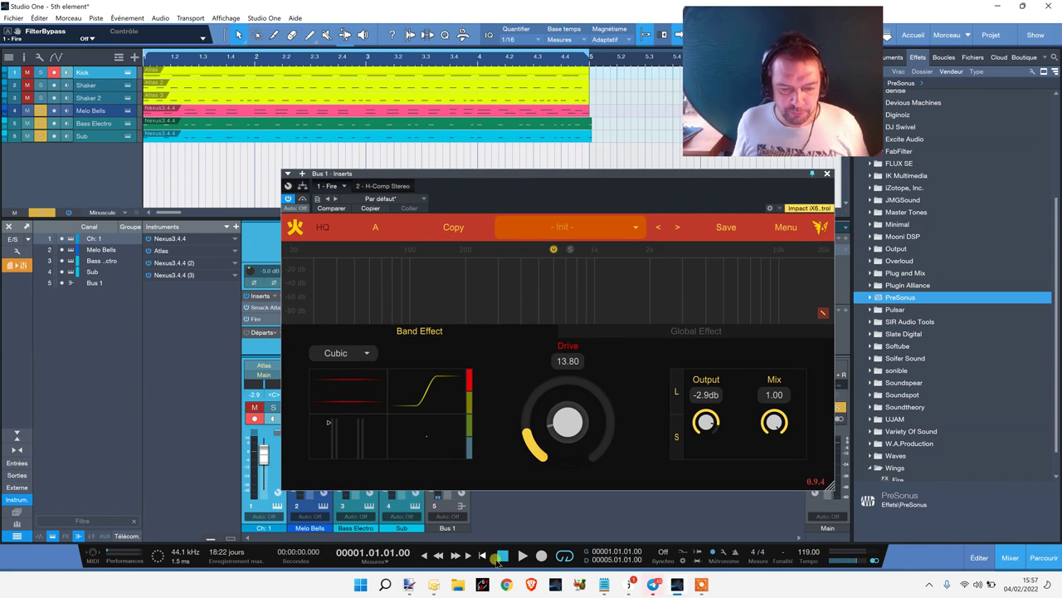
Step: Play the soloed Bus 1 and switch the band's distortion mode to Arctan
key(space)
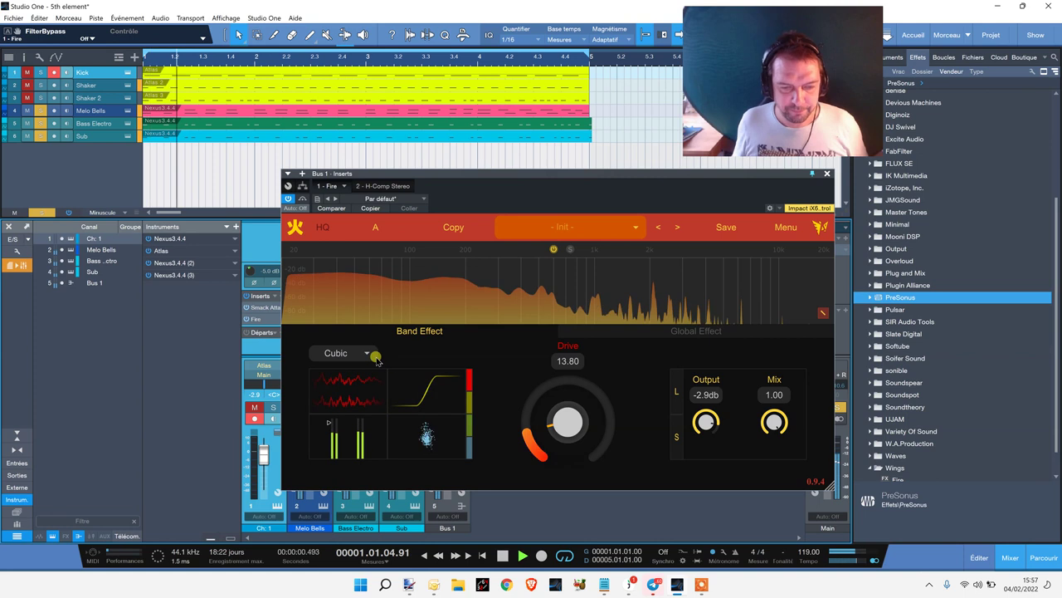
click(370, 353)
click(337, 111)
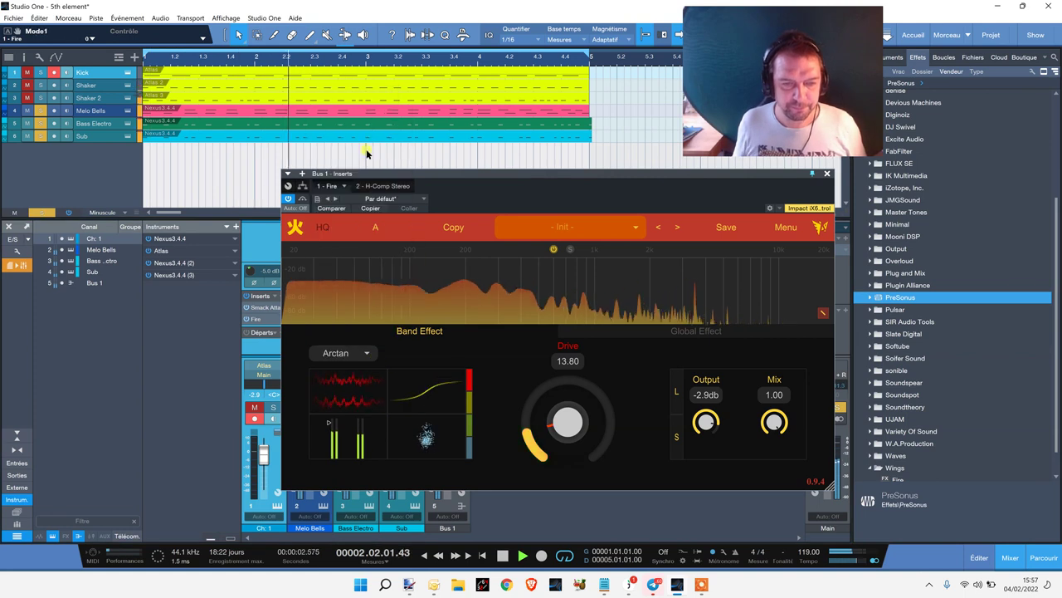
Step: Audition the Arctan band with Drive at 100, stop playback and reduce Drive to 71.80
drag(560, 403, 537, 243)
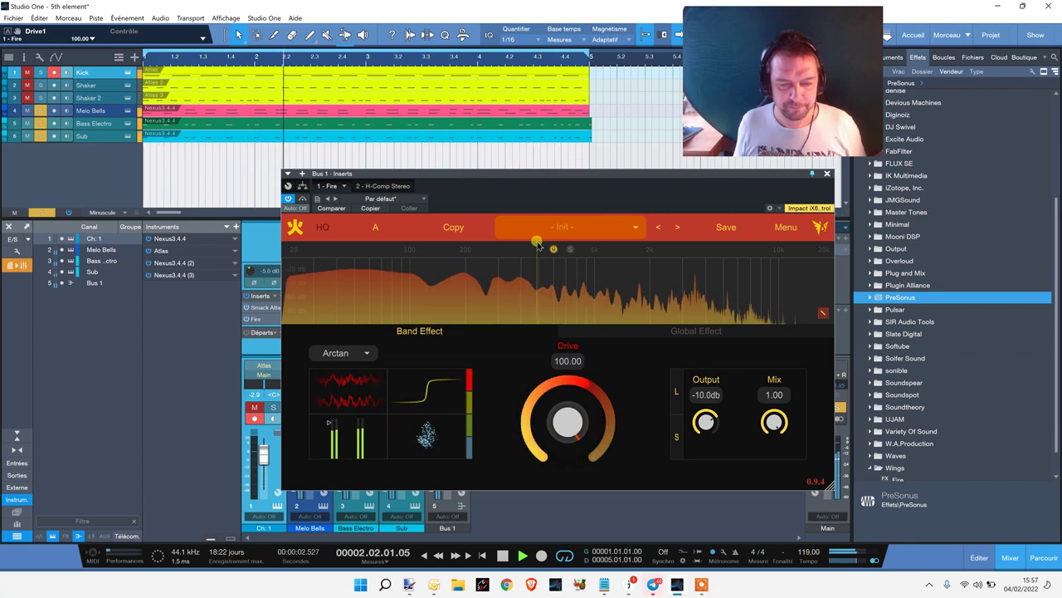
key(space)
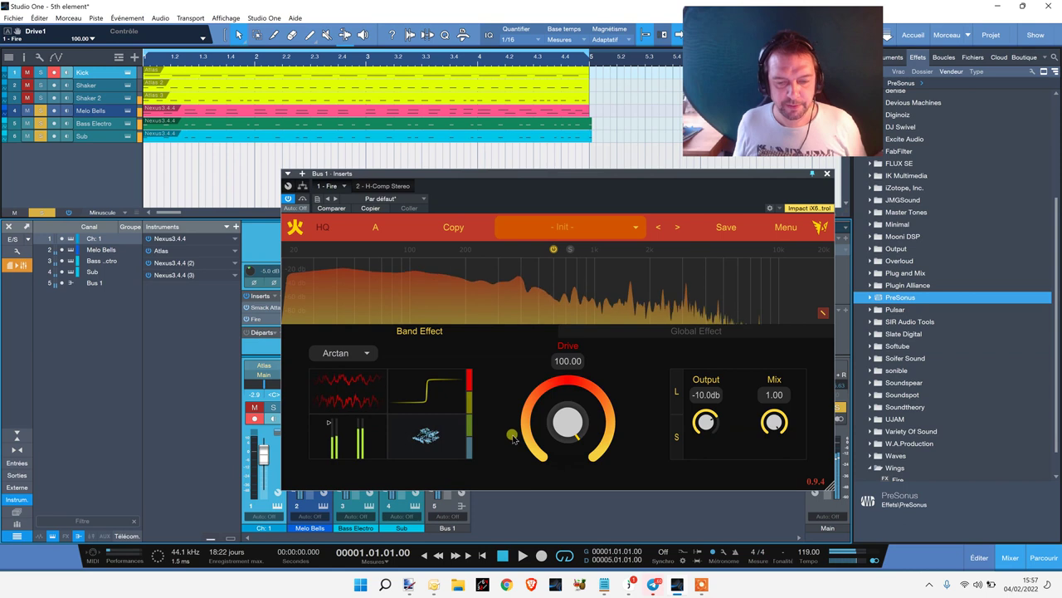
drag(555, 455, 497, 449)
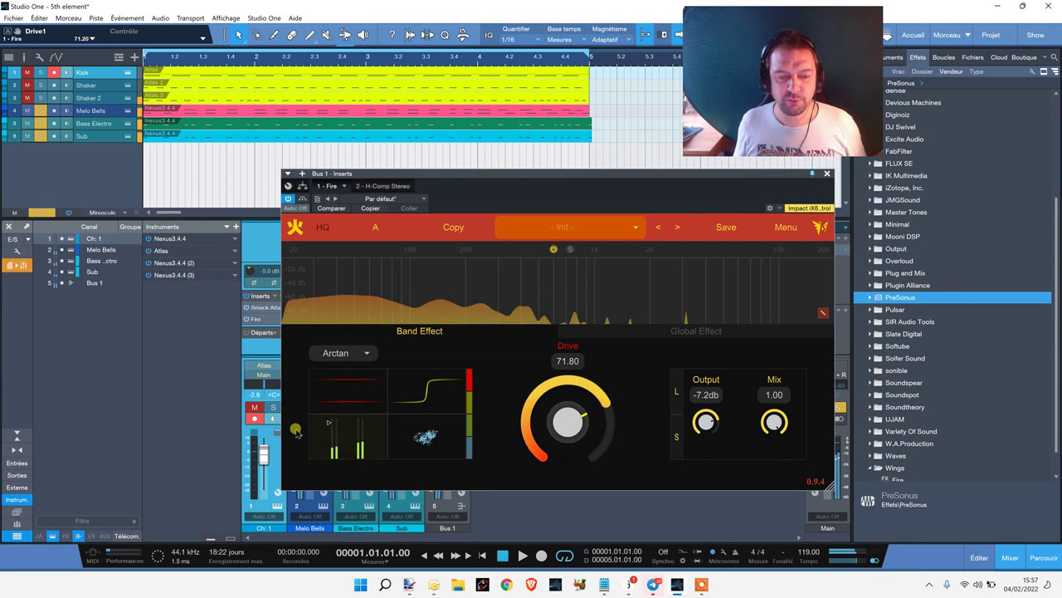
Step: Enlarge the level meter and the oscilloscope in turn, restore the four-graph view and show the Rectification and Bias controls
click(383, 382)
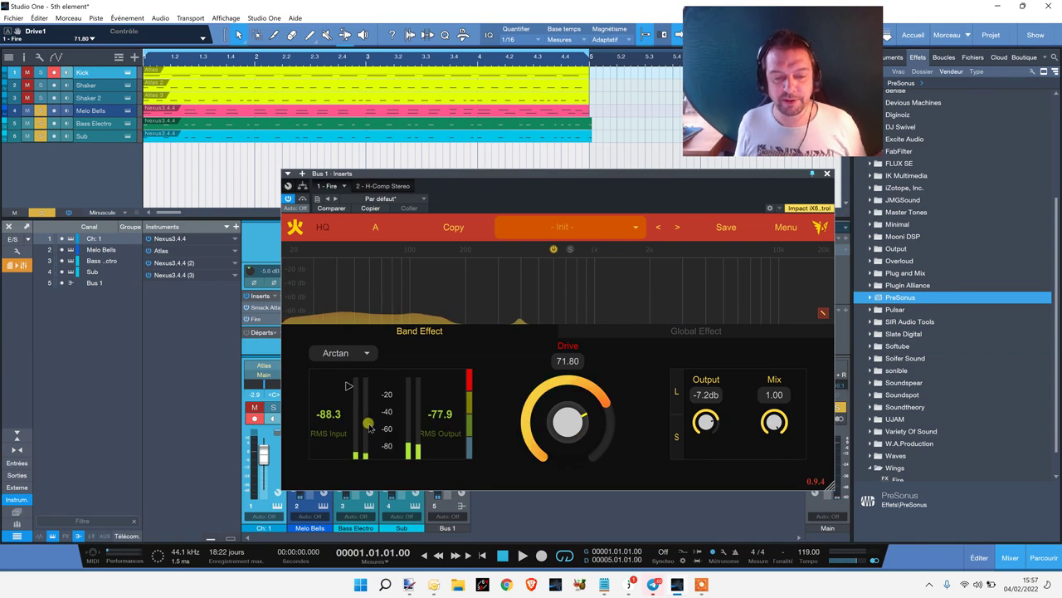
click(383, 382)
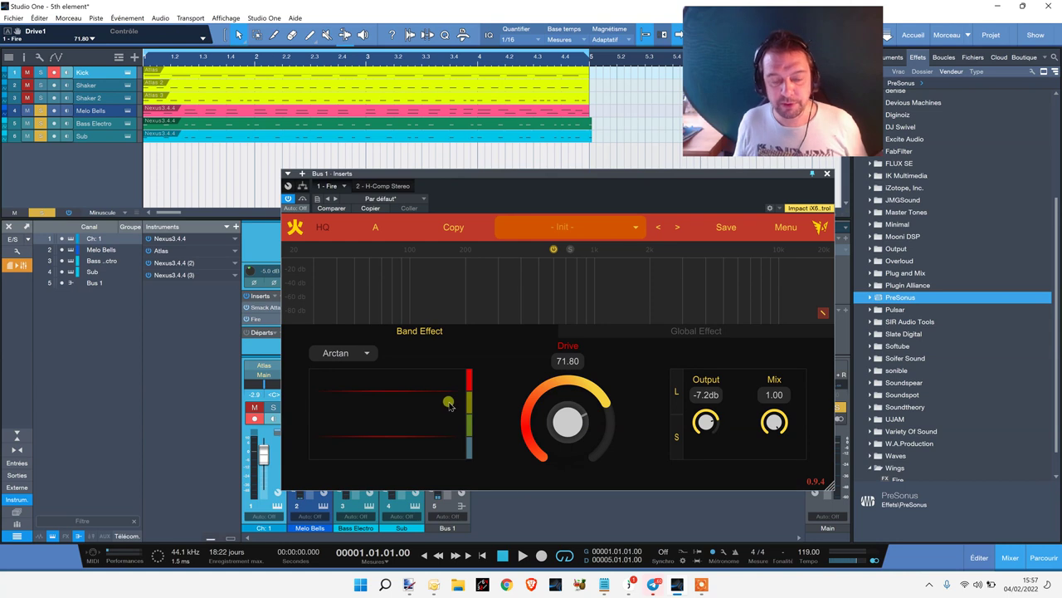
drag(470, 407, 471, 417)
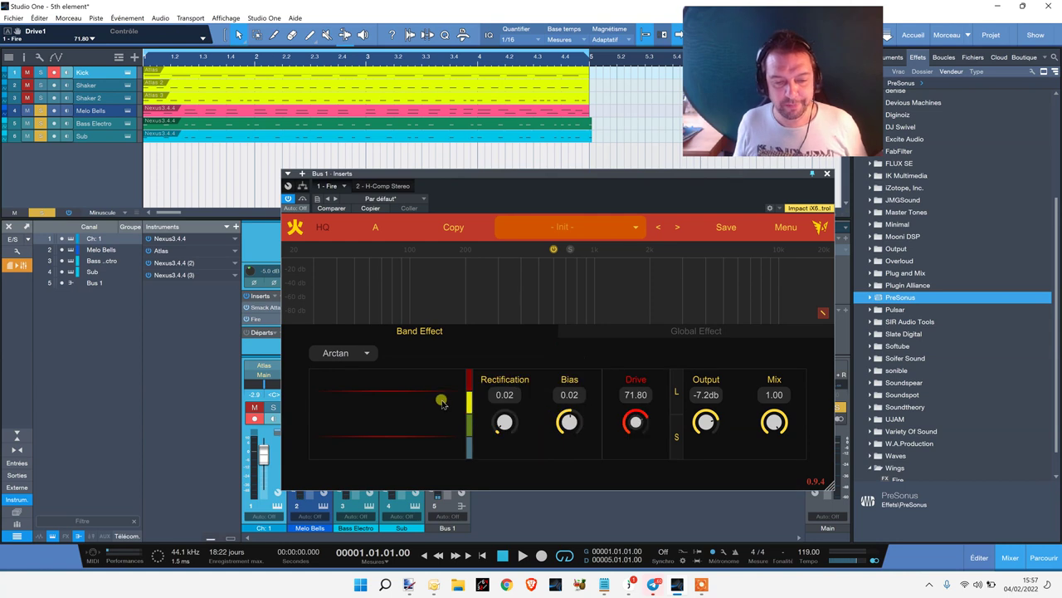
click(436, 415)
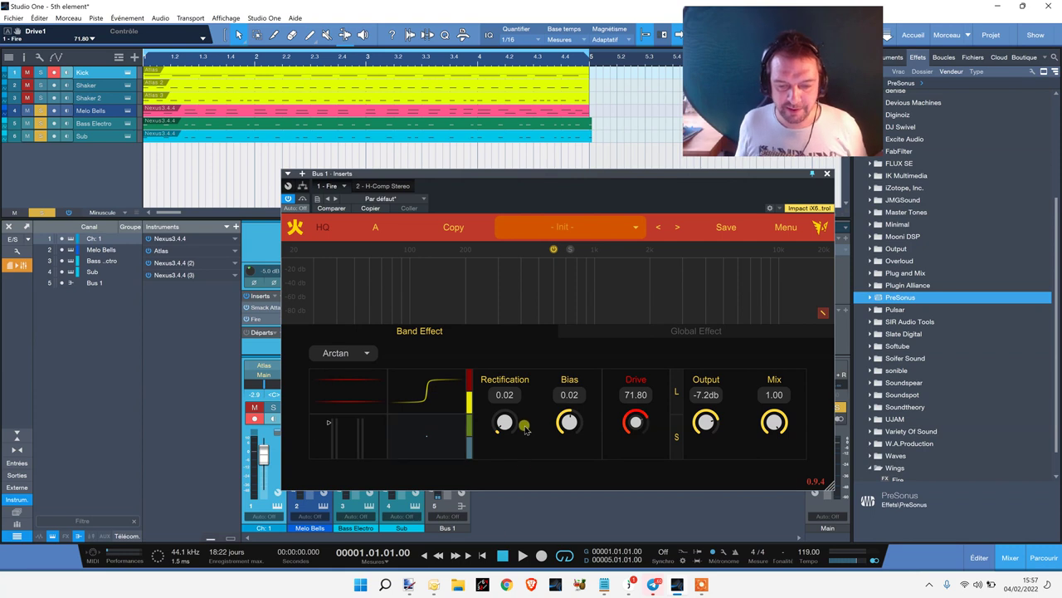
drag(469, 426, 476, 379)
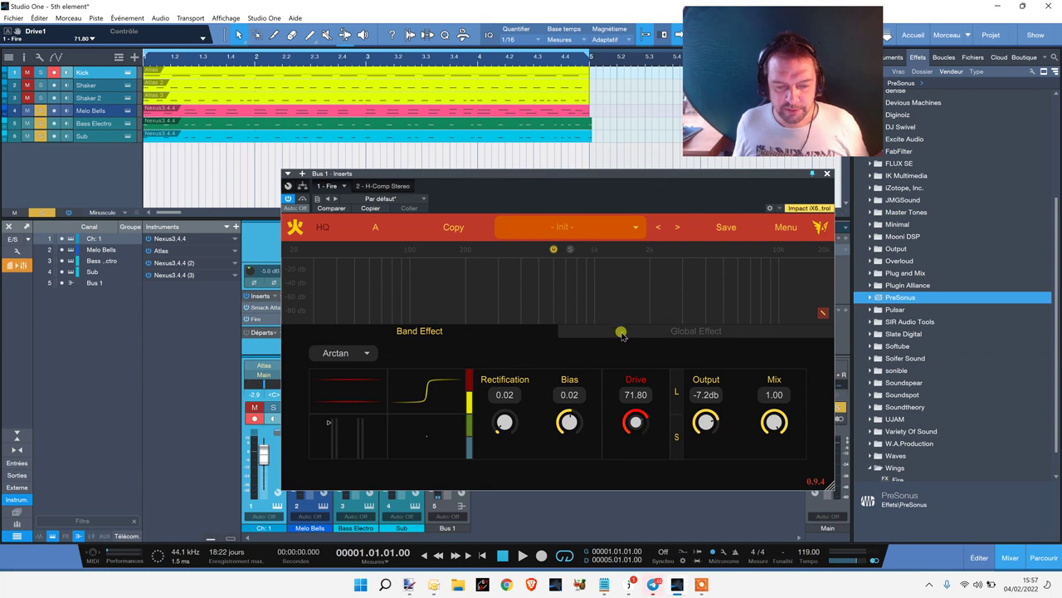
Step: Play Bus 1 with the band's distortion mode set to Sin and Drive at 37.20
click(363, 353)
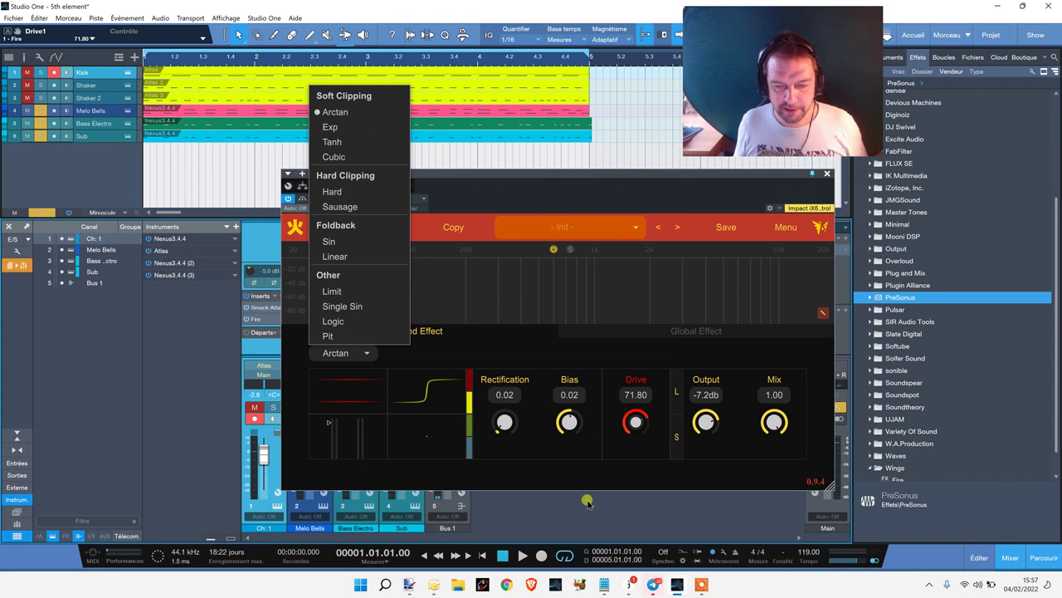
click(522, 556)
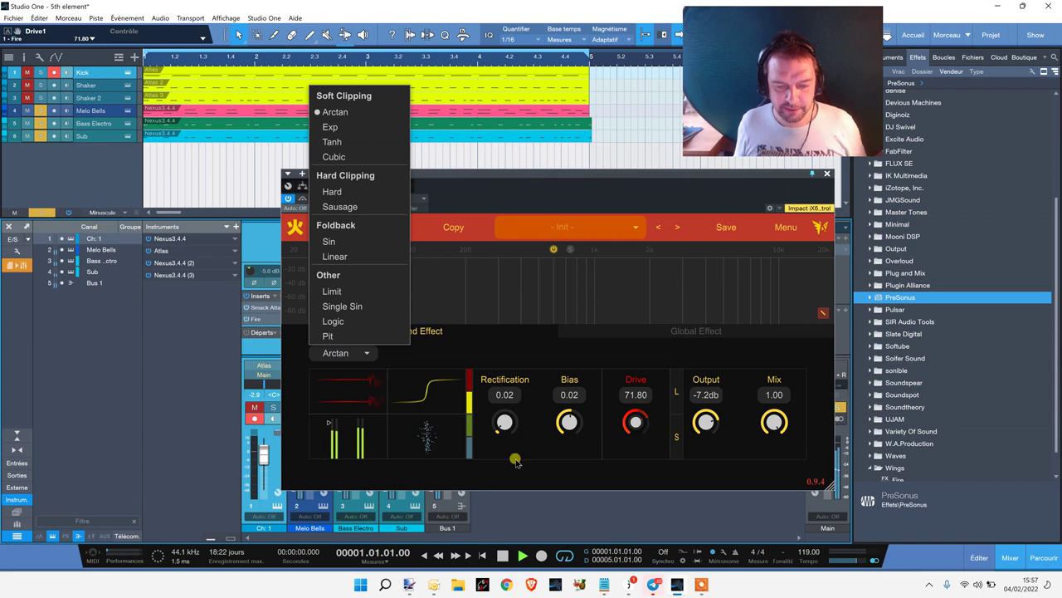
click(329, 241)
drag(609, 382, 636, 472)
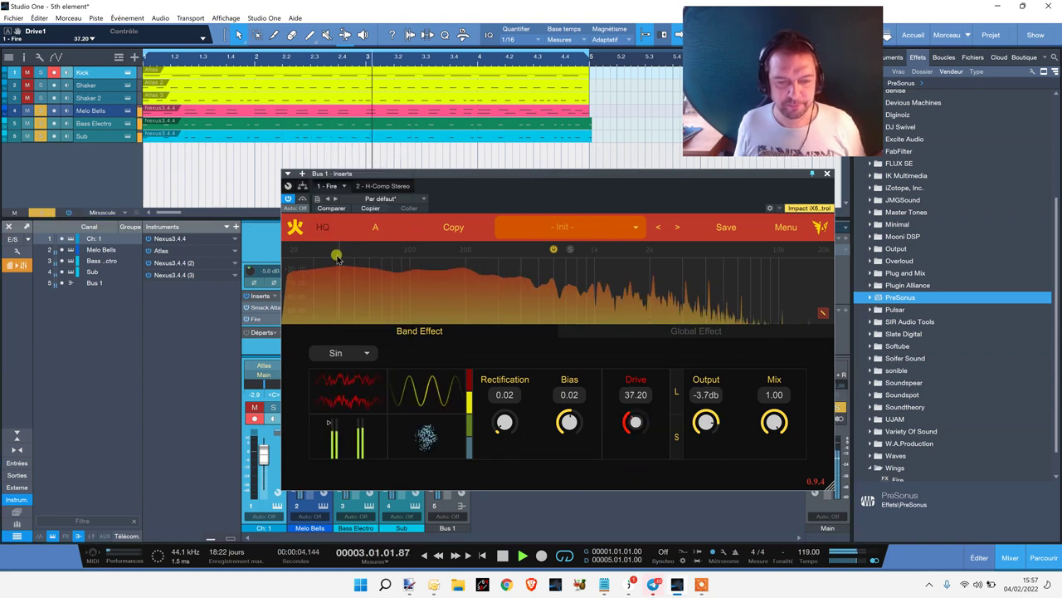
Step: Audition the Single Sin, Logic and Pit distortion modes during playback, finishing on Linear
click(348, 352)
click(358, 306)
click(355, 353)
click(352, 322)
click(356, 353)
click(328, 335)
click(341, 353)
click(336, 256)
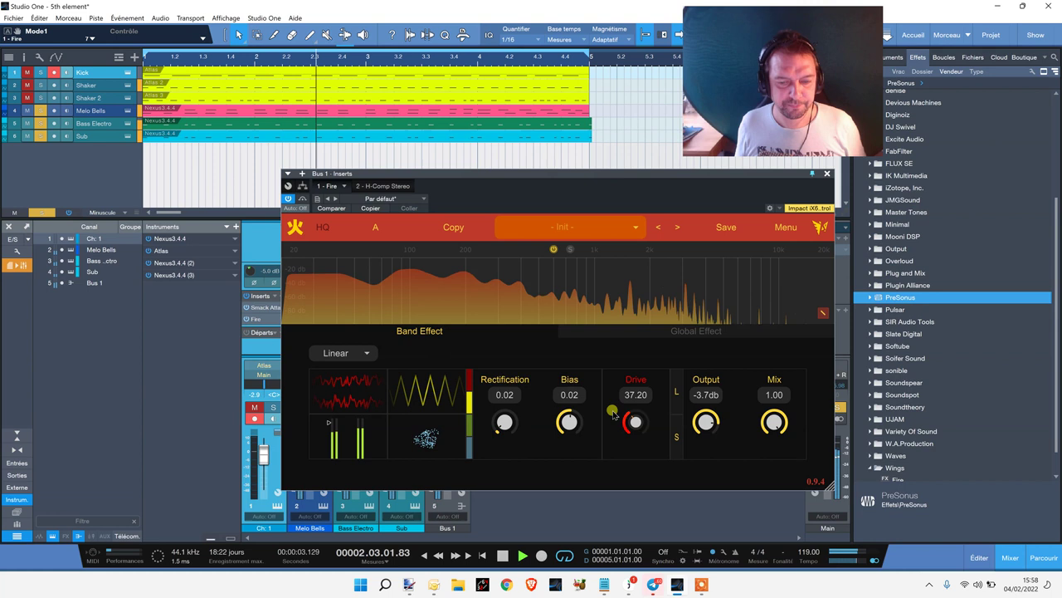
Step: Set the Linear band's Drive to 30.40, Rectification to 0.98 and Bias to -0.42 during playback, and stop playback
mouse_move(633, 422)
mouse_down()
mouse_move(622, 386)
mouse_move(625, 415)
mouse_up()
drag(503, 423, 506, 367)
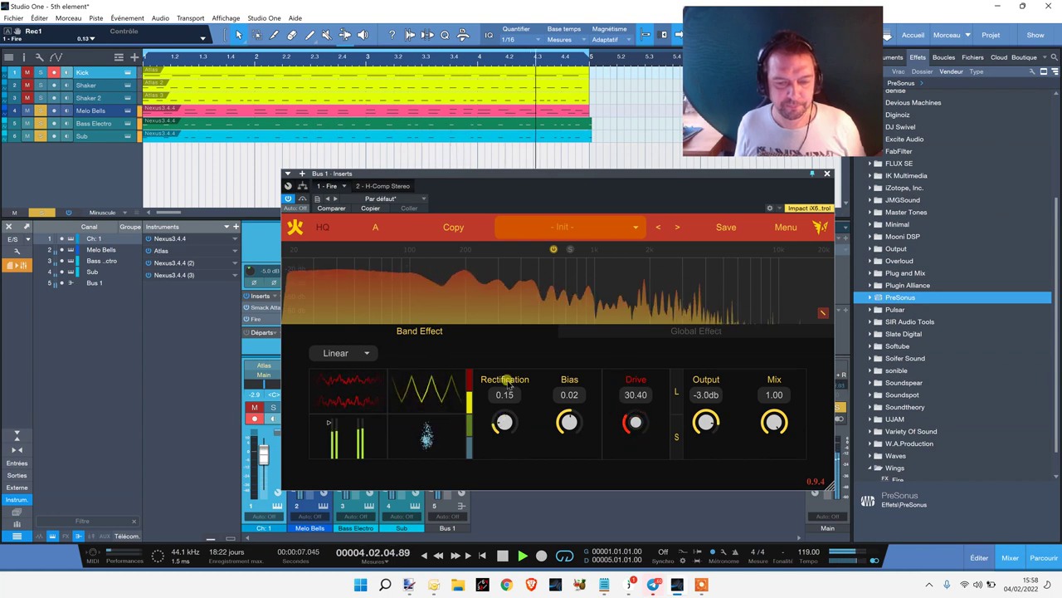
drag(568, 421, 557, 349)
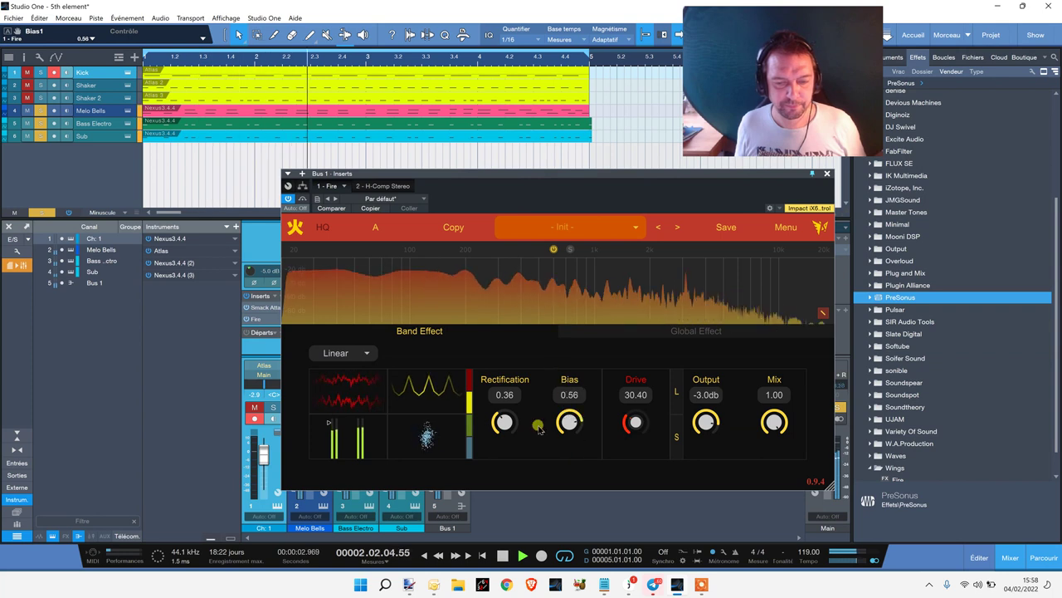
drag(504, 422, 511, 344)
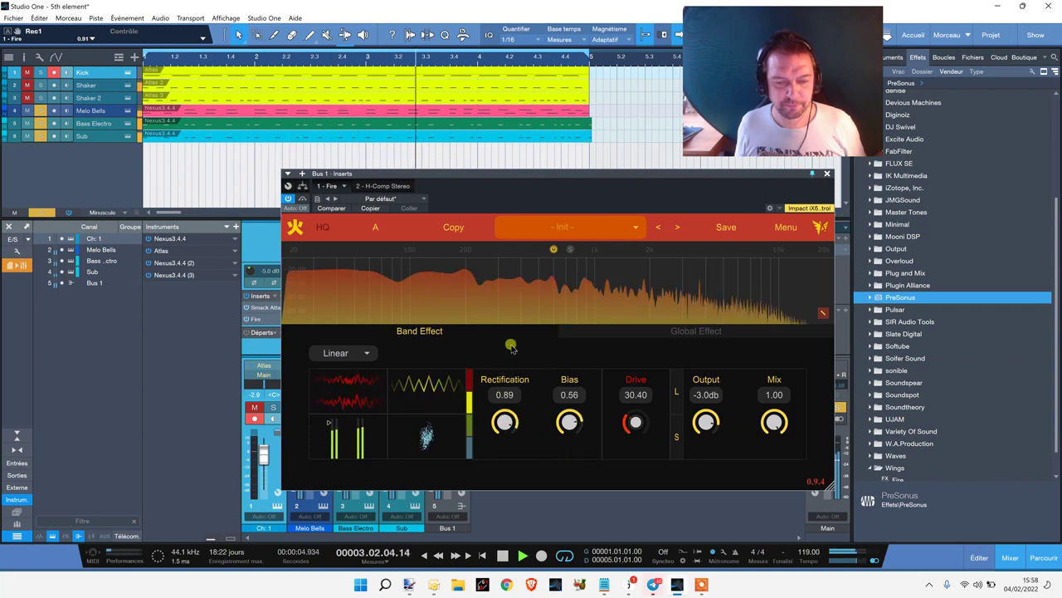
drag(569, 423, 596, 518)
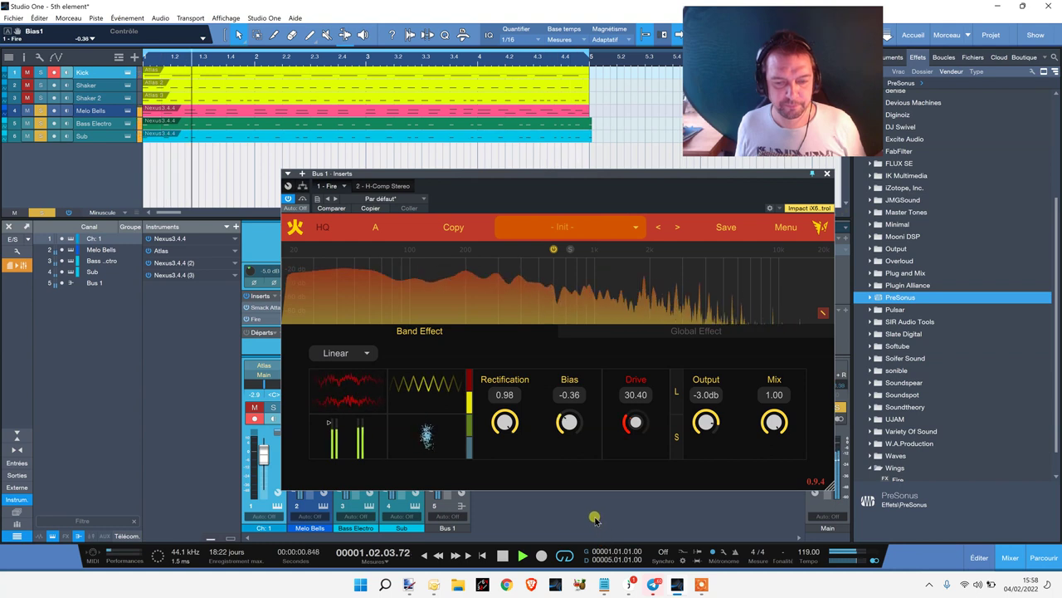
drag(595, 518, 545, 502)
key(space)
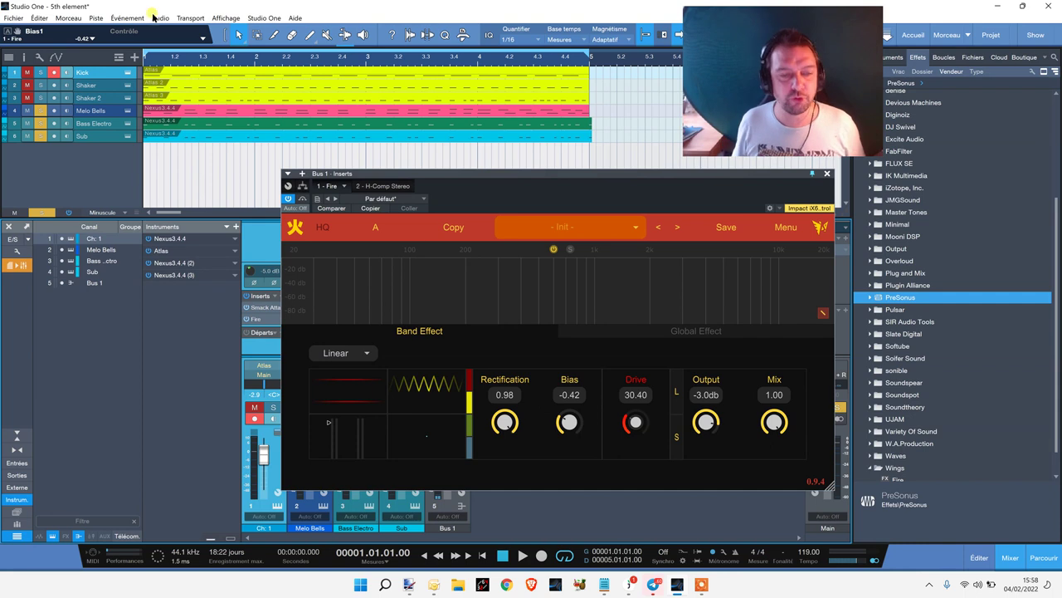
Step: Move the Fire window clear of the main output channel and enable the filter in Global Effect
drag(547, 172, 469, 170)
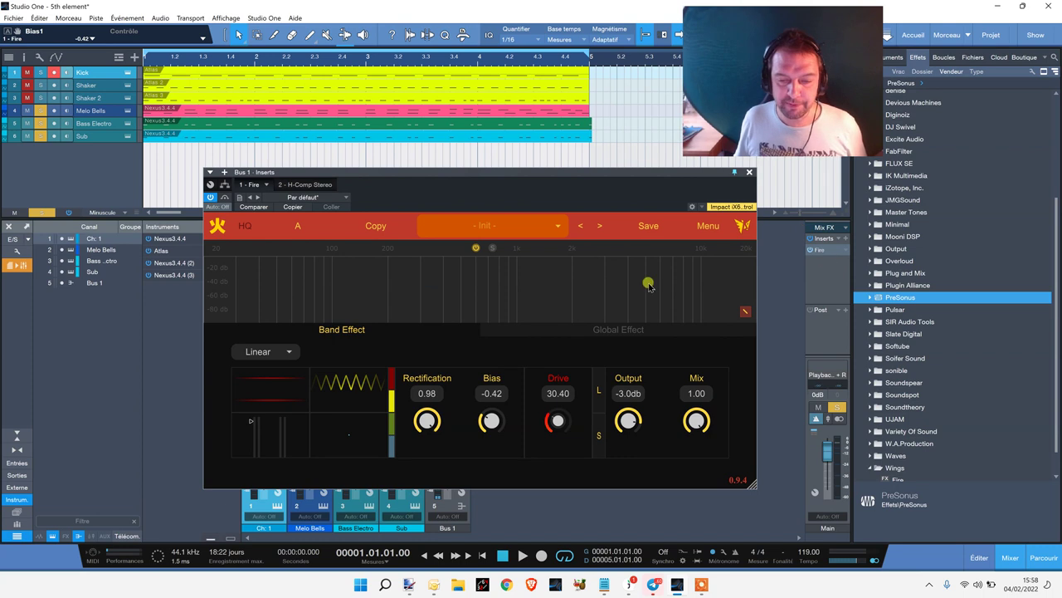
drag(526, 427, 514, 425)
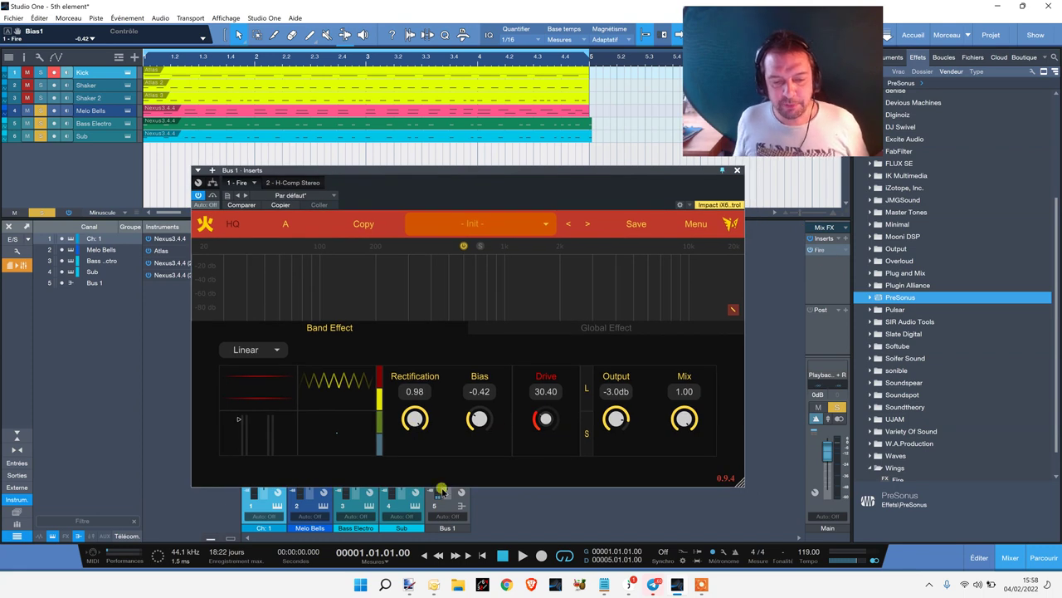
click(620, 328)
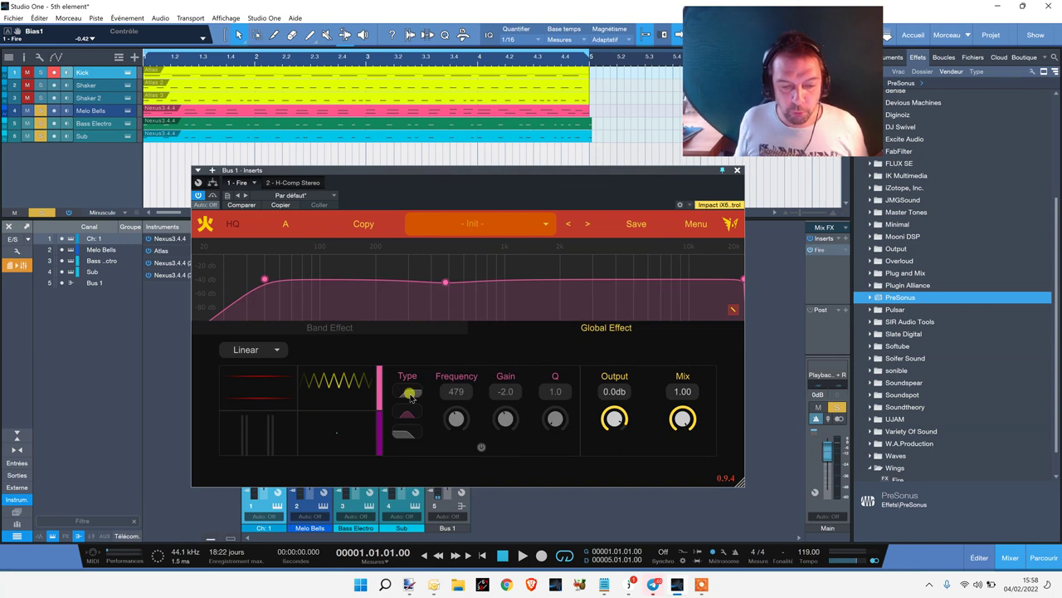
click(482, 449)
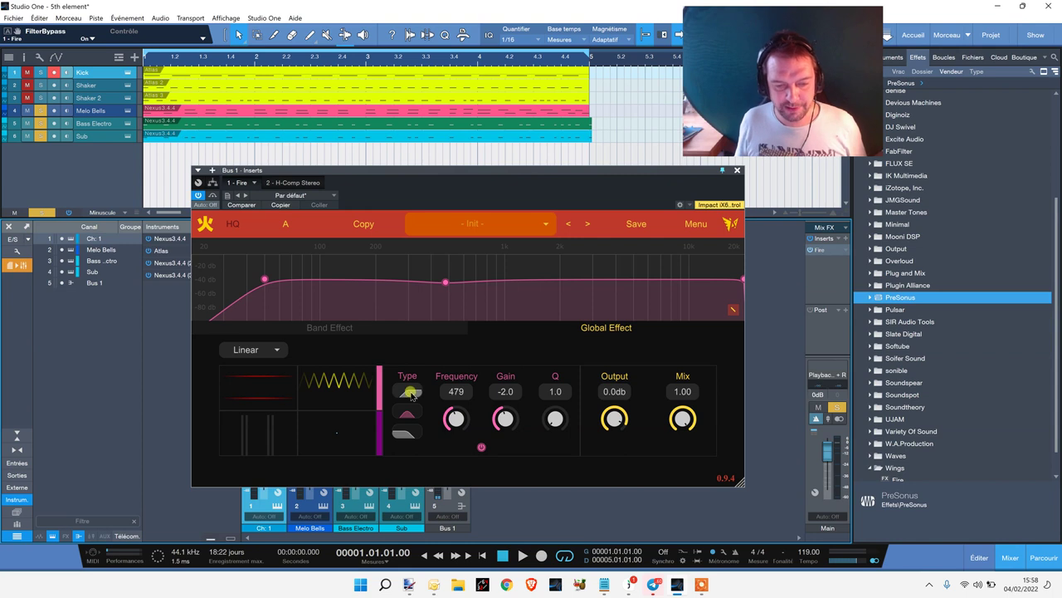
Step: Play Bus 1 and set the global filter's low cut to a frequency of 141 with a gain of 7.7
click(523, 556)
click(409, 392)
drag(458, 421, 504, 382)
mouse_move(346, 264)
mouse_down()
mouse_move(540, 251)
mouse_move(347, 265)
mouse_up()
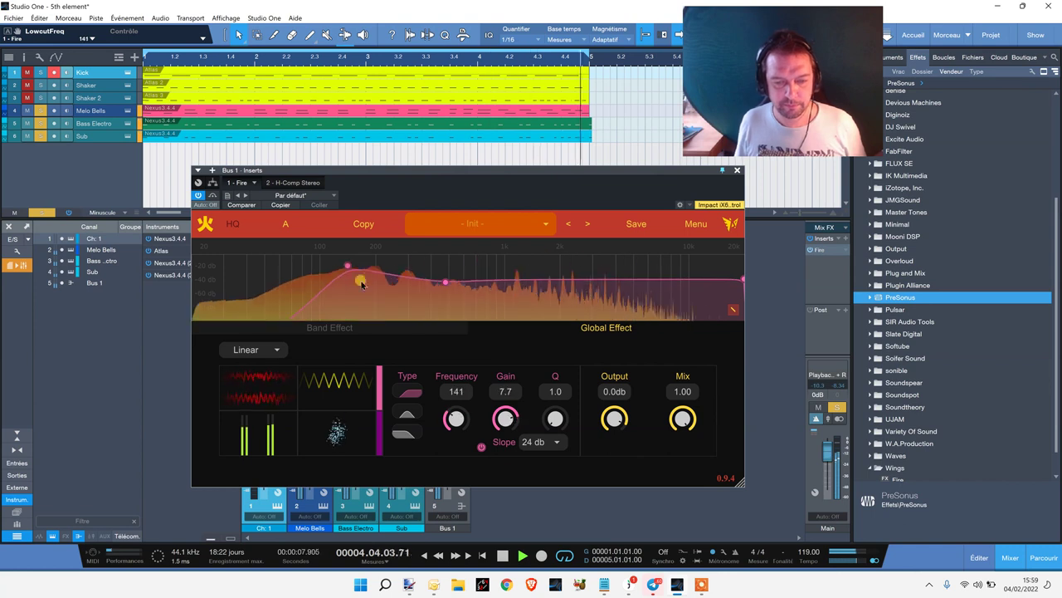
Step: Set the global filter's middle peak to frequency 5889, gain 8.6 and Q 3.0 during playback
click(445, 283)
drag(447, 283, 452, 267)
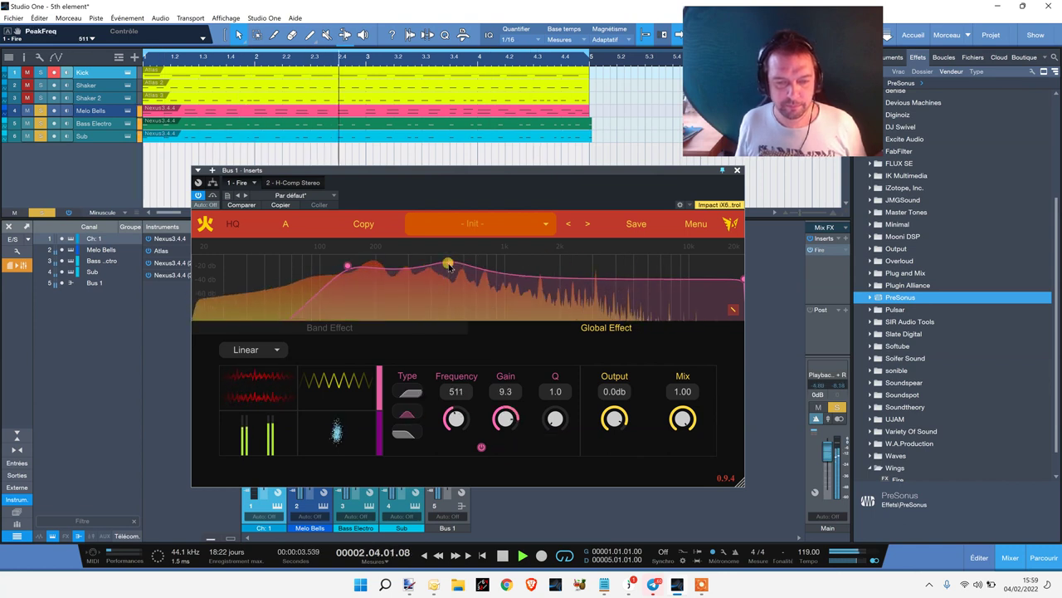
drag(448, 265, 434, 263)
drag(556, 412, 555, 358)
drag(433, 264, 647, 267)
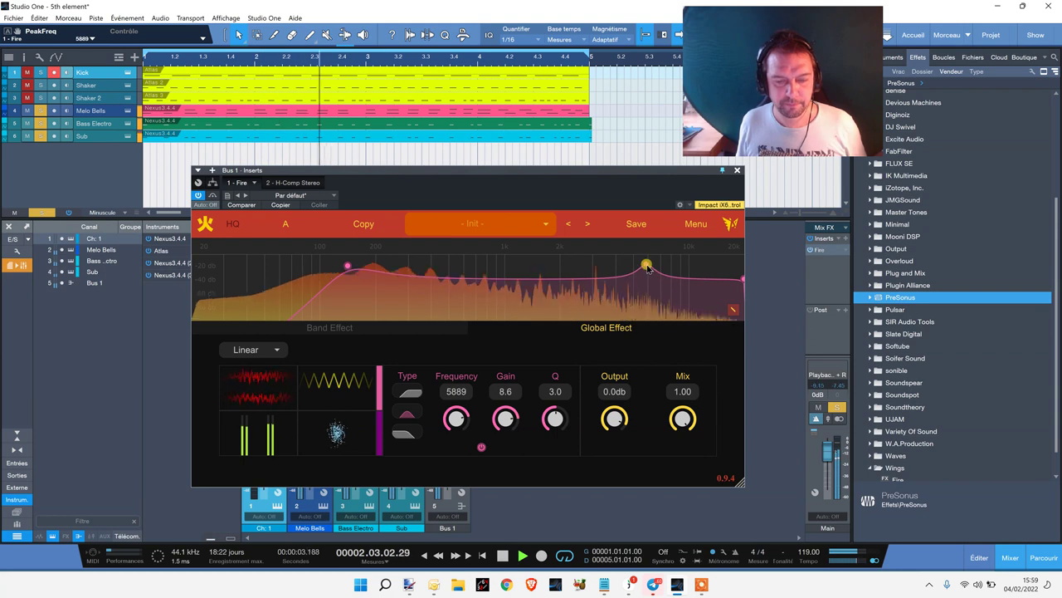
Step: Stop playback, bypass the global filter and show the Downsample control, shifting the Fire window slightly
click(502, 554)
click(480, 447)
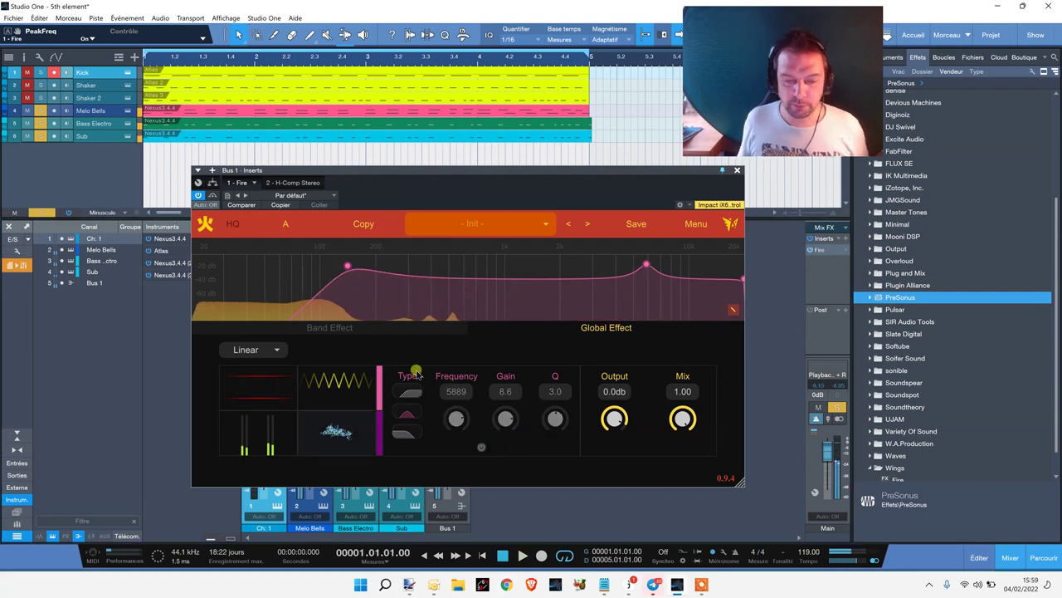
click(381, 428)
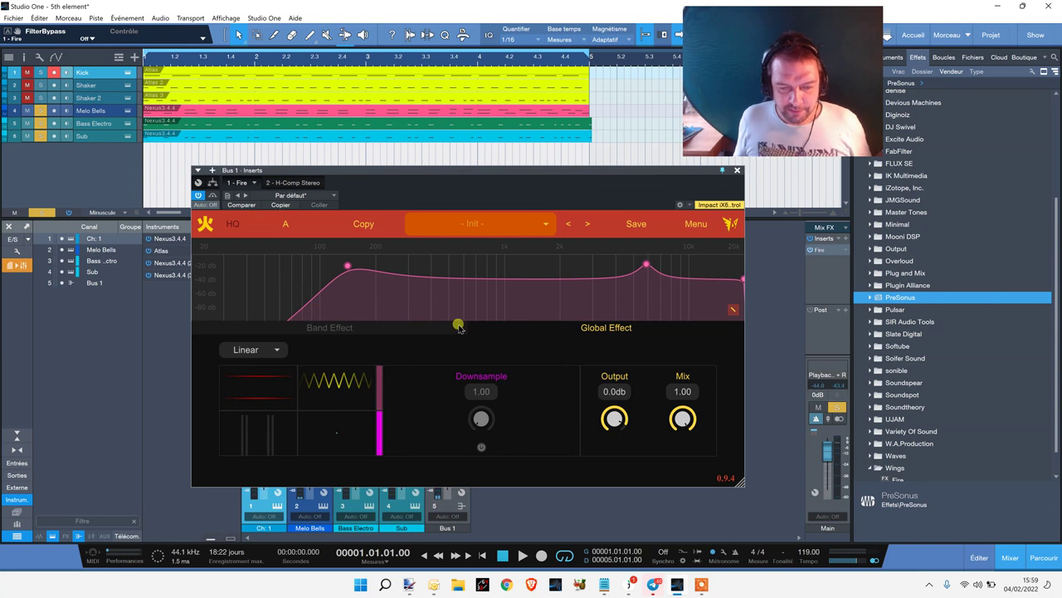
drag(524, 195, 516, 208)
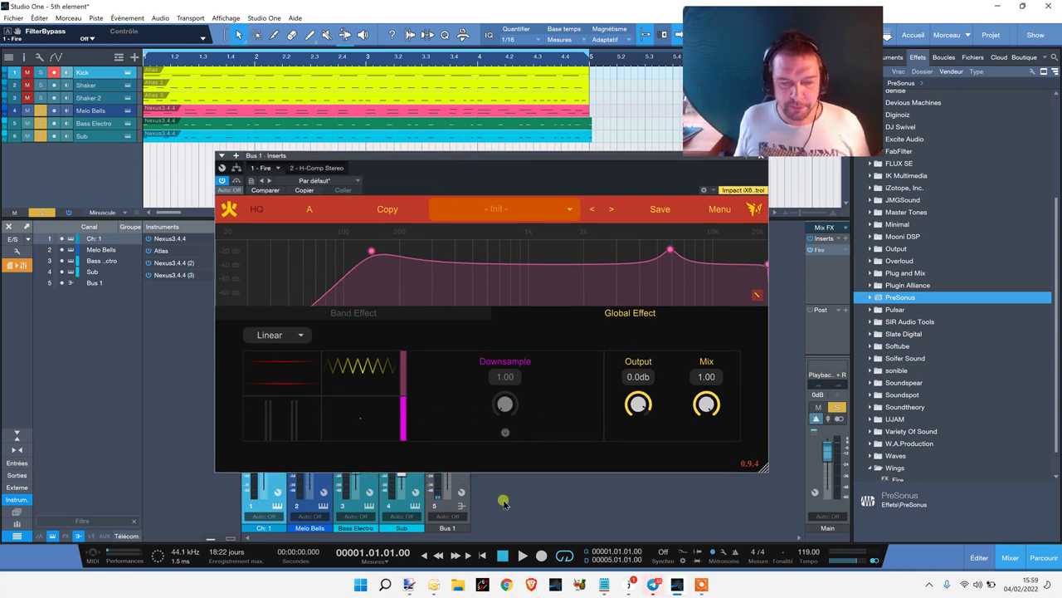
Step: Play Bus 1, enable Downsample in Fire's Global Effect and raise it to 14.23 during playback
click(504, 556)
click(522, 556)
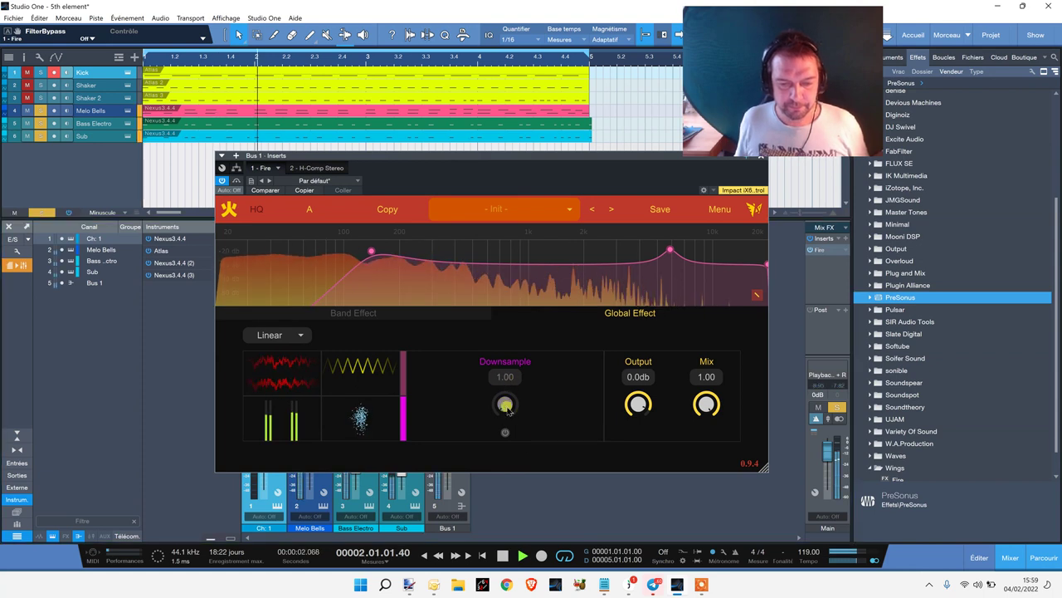
click(504, 431)
mouse_move(506, 422)
mouse_down()
mouse_move(507, 393)
mouse_move(503, 404)
mouse_up()
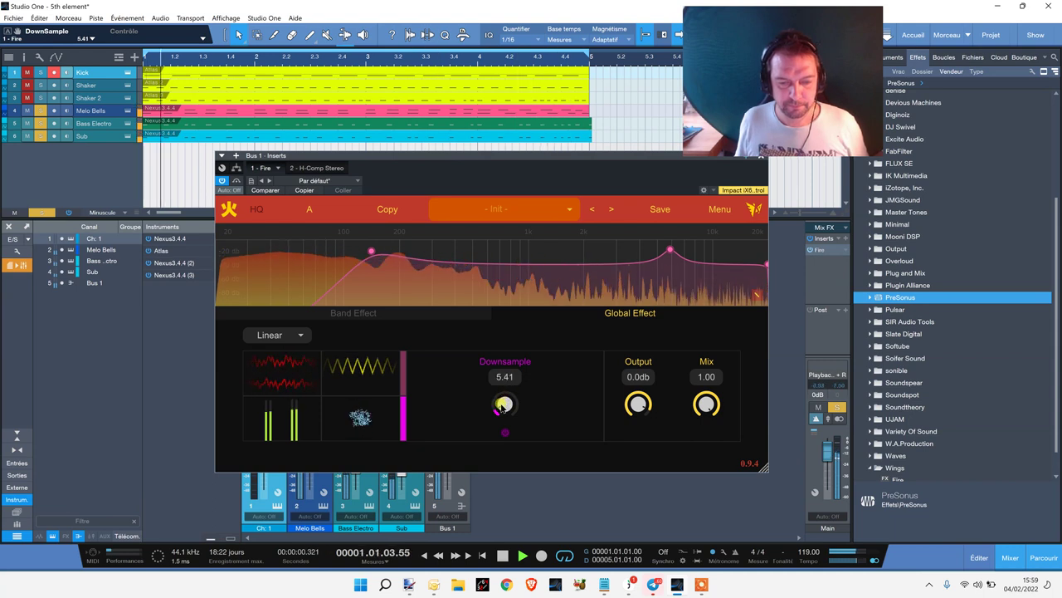
drag(503, 405, 545, 430)
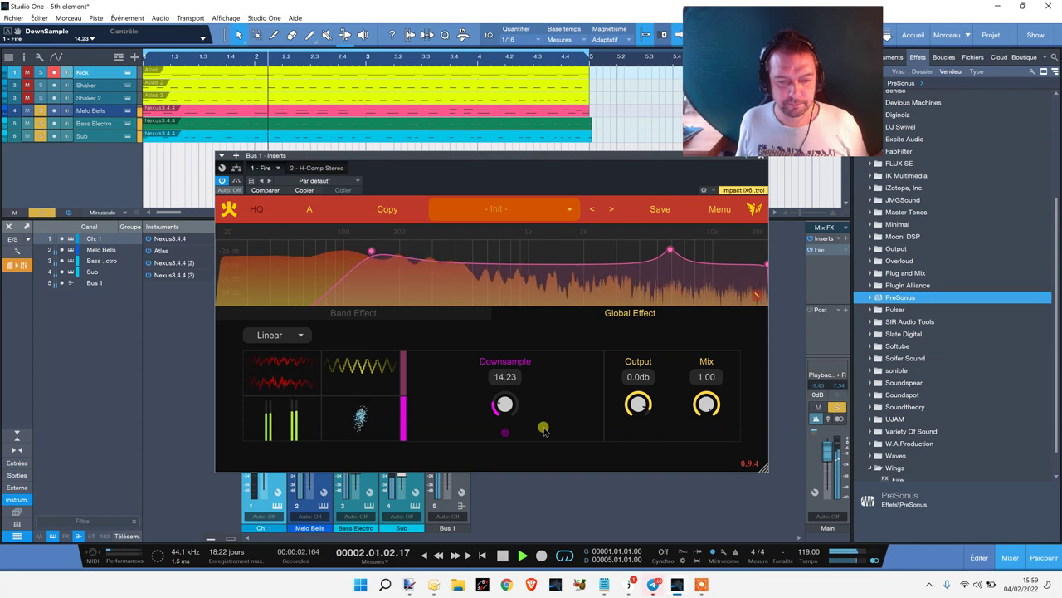
Step: Stop playback, set Downsample to 1.25 and close Bus 1's Fire window
click(504, 554)
drag(504, 405, 504, 434)
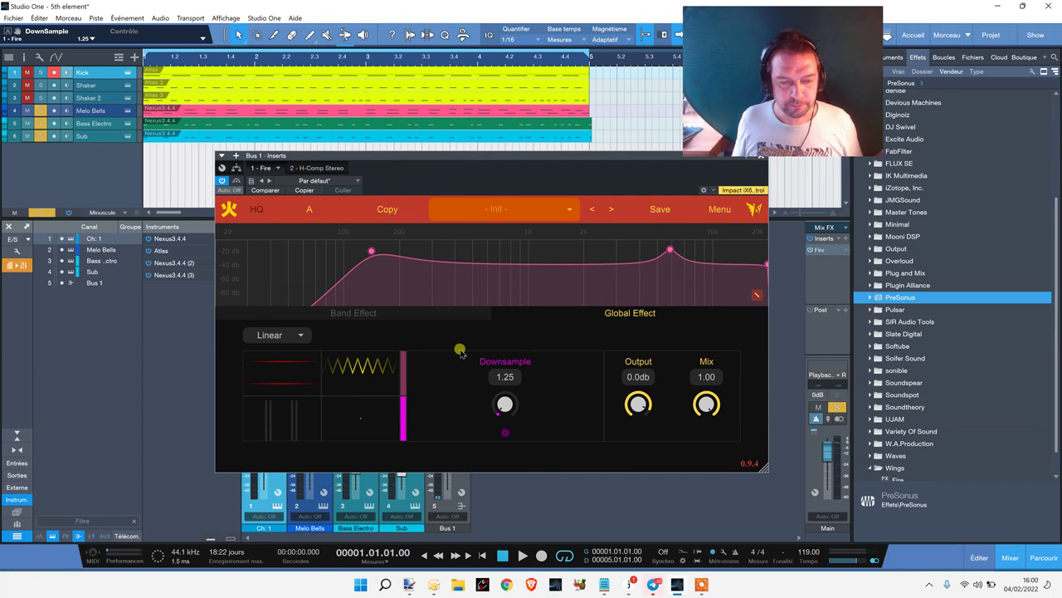
drag(612, 178, 502, 203)
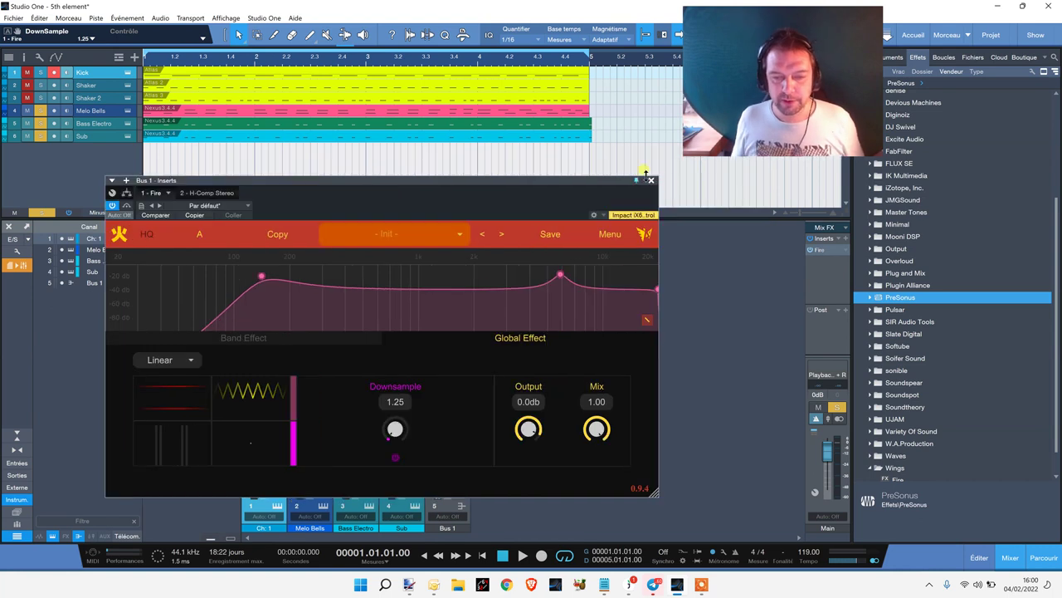
click(652, 180)
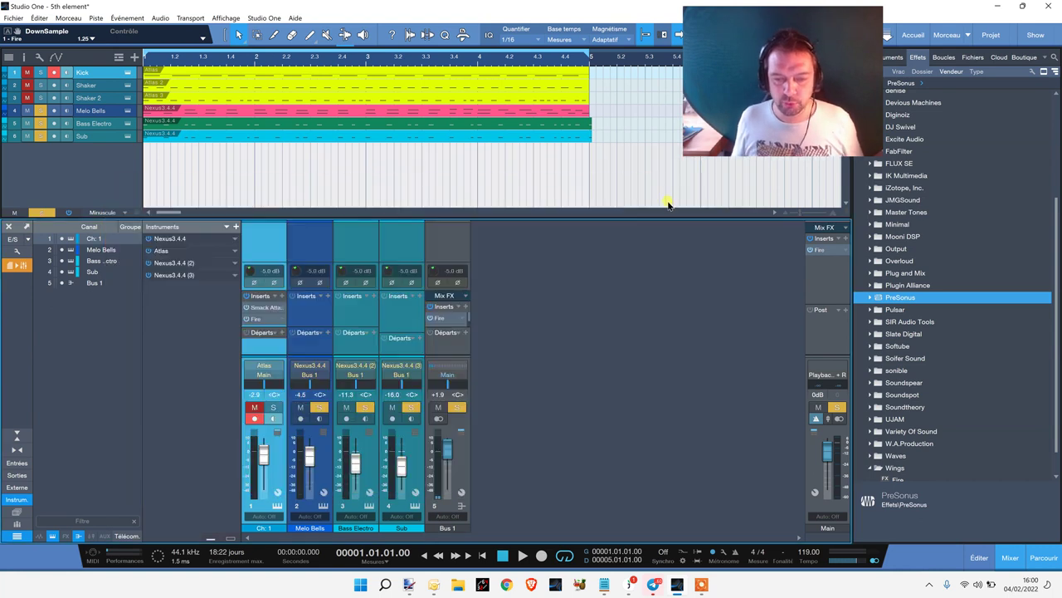
Step: Open Fire on the Main channel, clear the track solos and turn the plug-in back on
click(820, 250)
drag(523, 217, 794, 215)
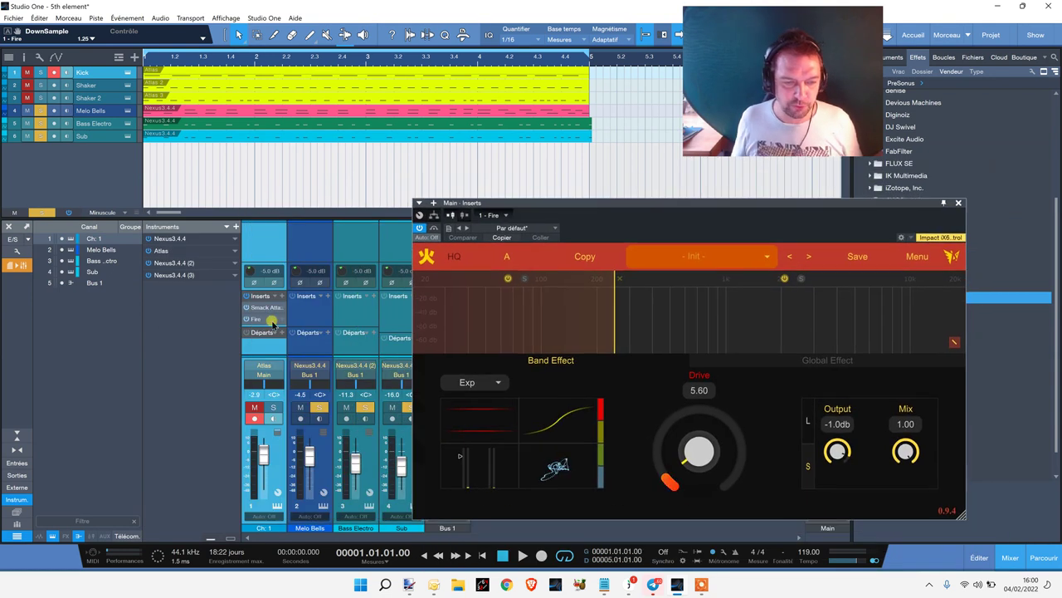
drag(618, 203, 485, 191)
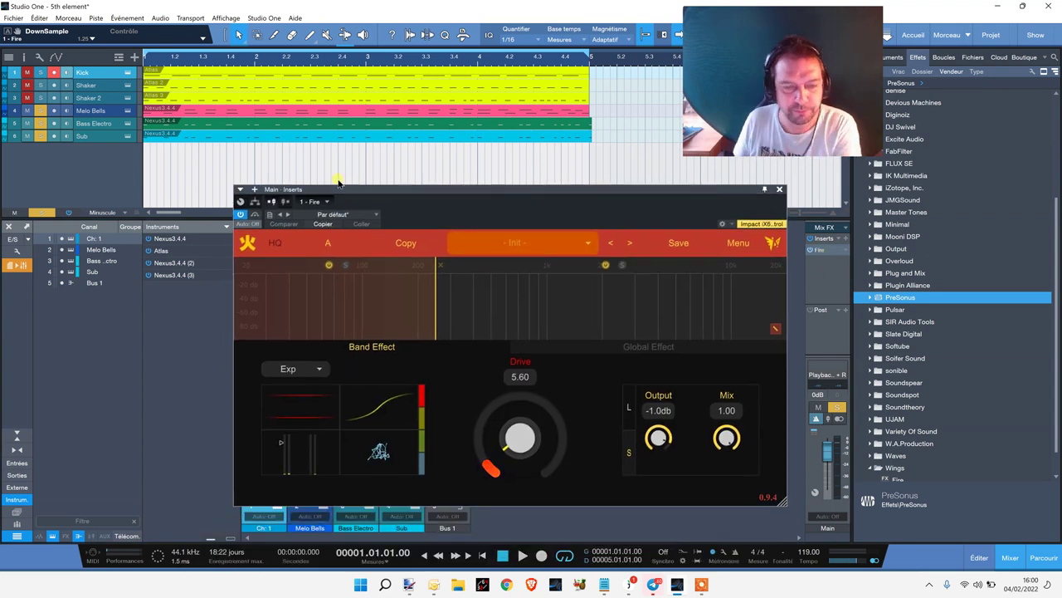
click(42, 213)
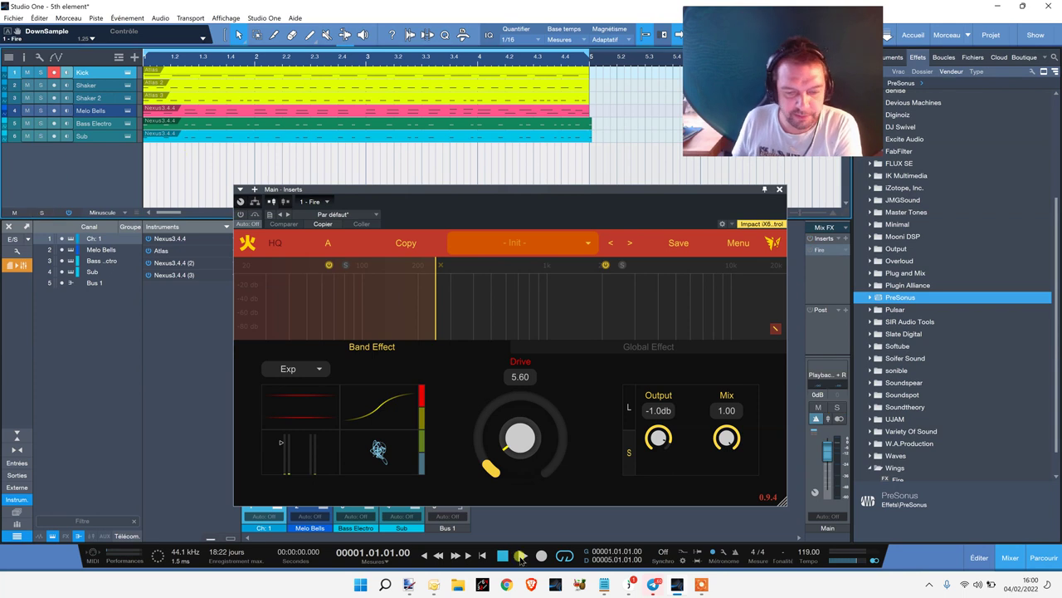
click(239, 215)
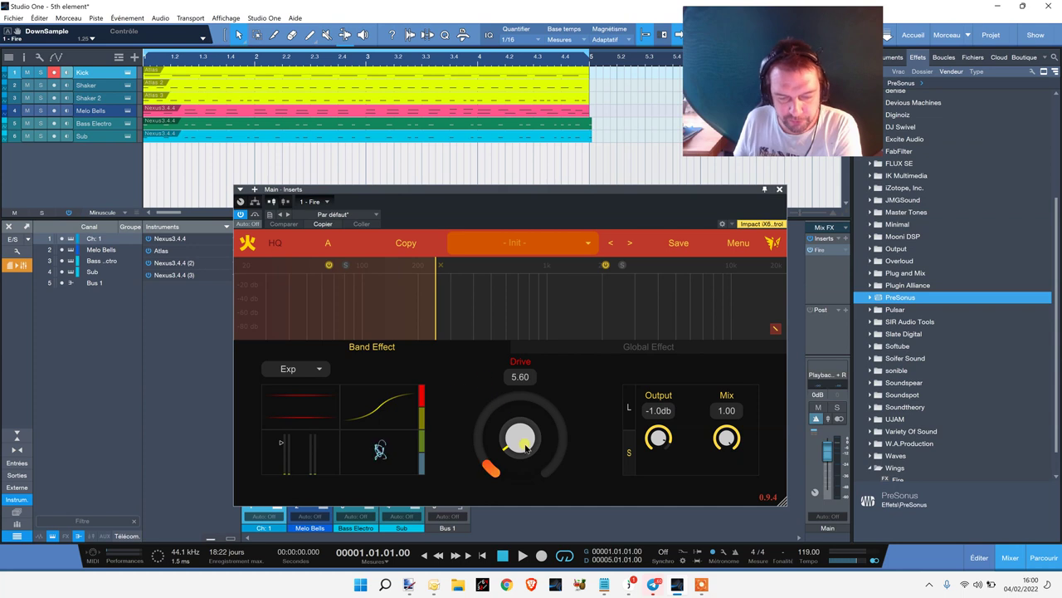
Step: Show the low band's Rectification and Bias, Threshold and Ratio, and Width controls, and return to Drive
click(422, 416)
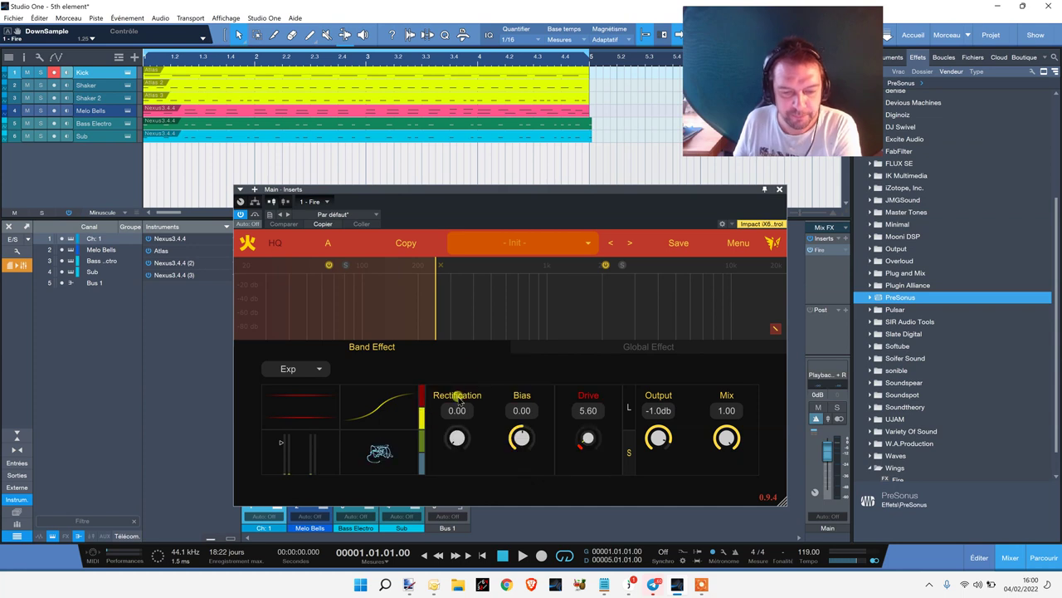
click(420, 441)
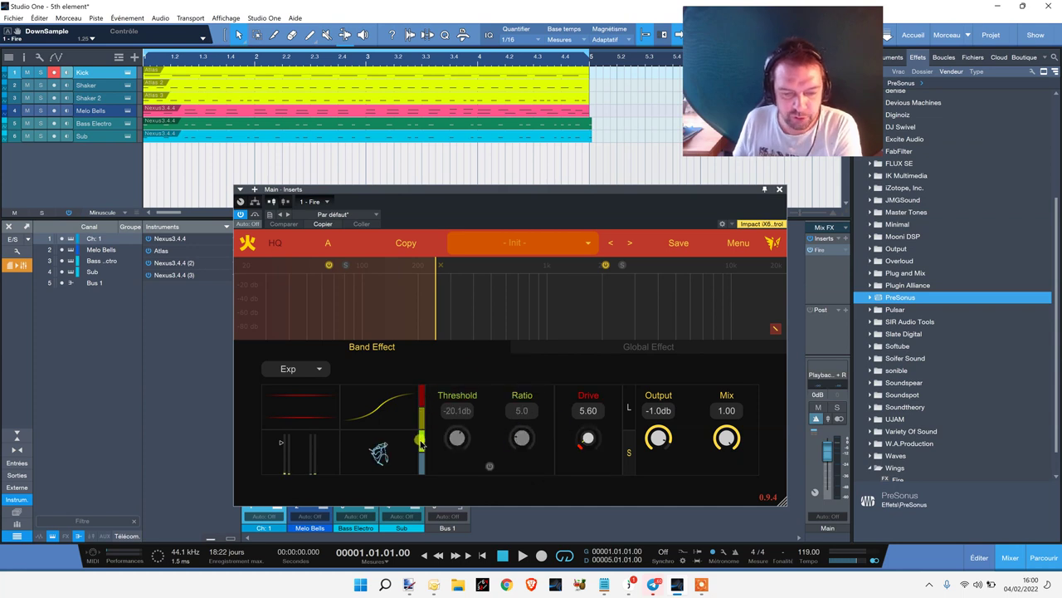
click(423, 464)
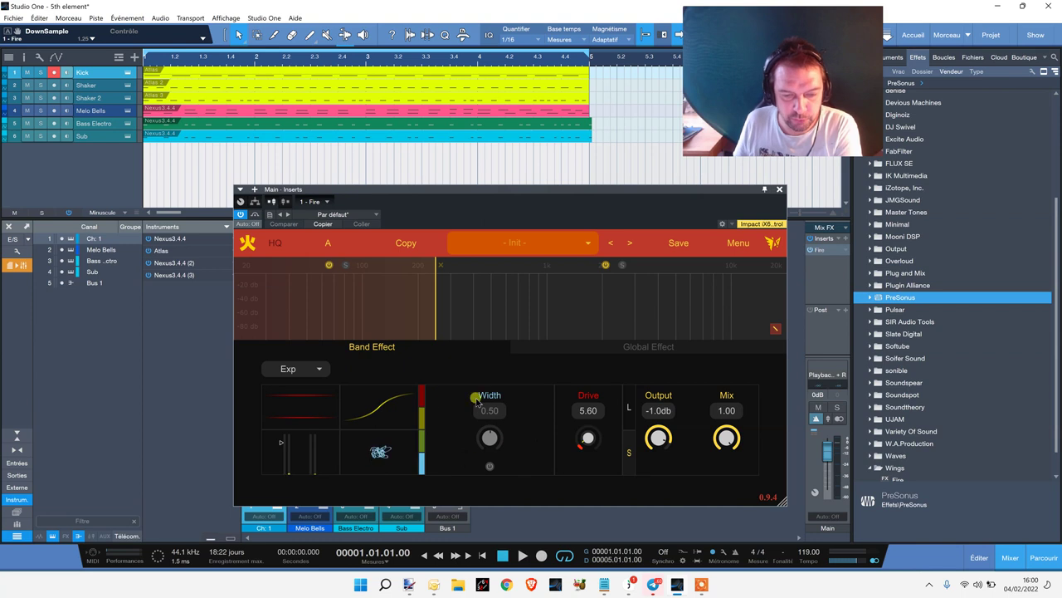
click(422, 399)
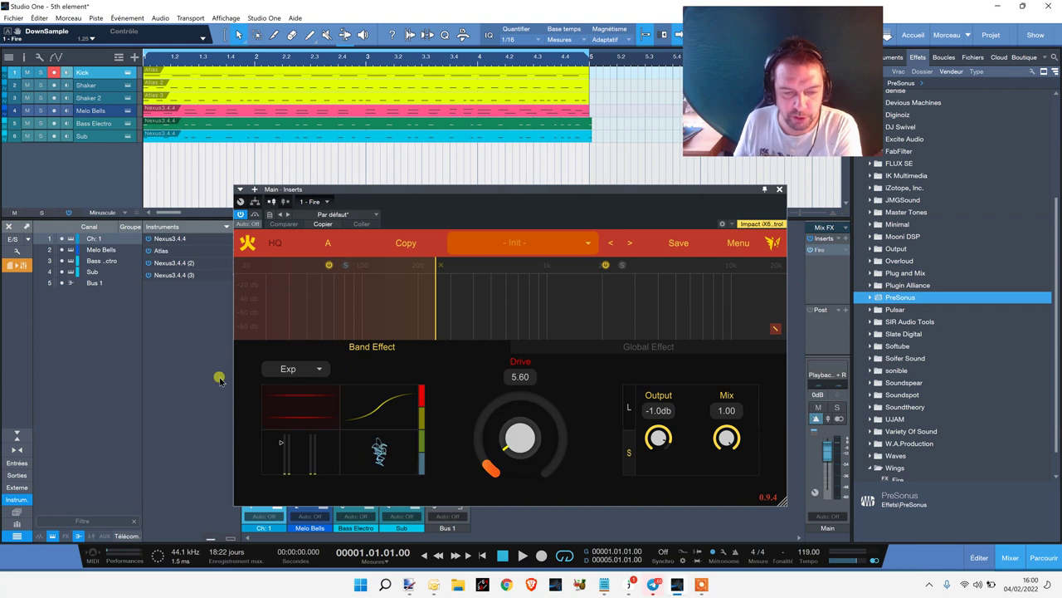
Step: Move Main's Fire window aside to uncover the mixer inserts, check Bus 1's Fire instance and close it
drag(482, 215, 479, 197)
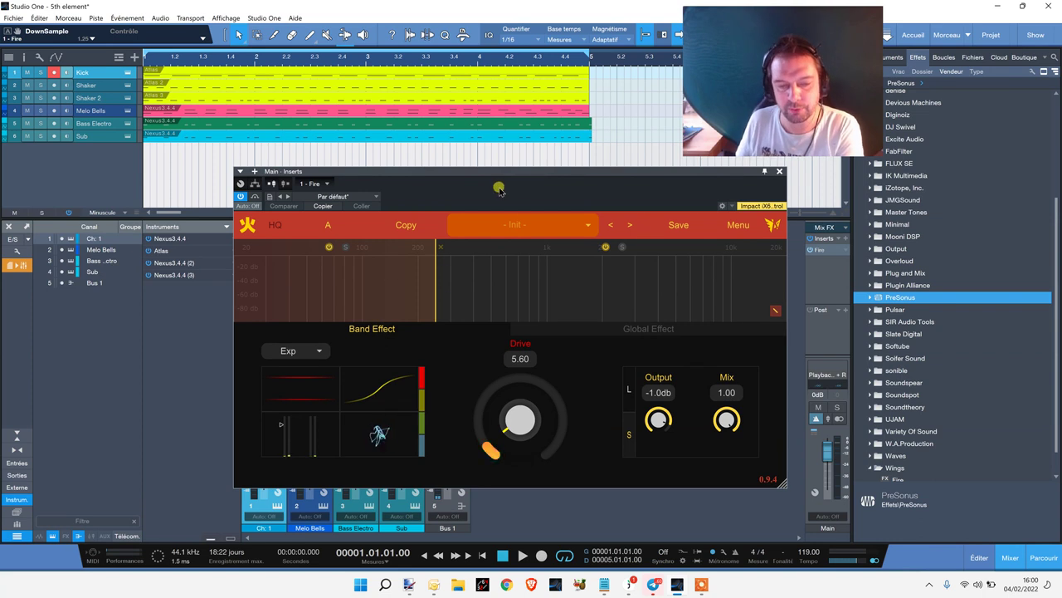
drag(498, 189, 516, 422)
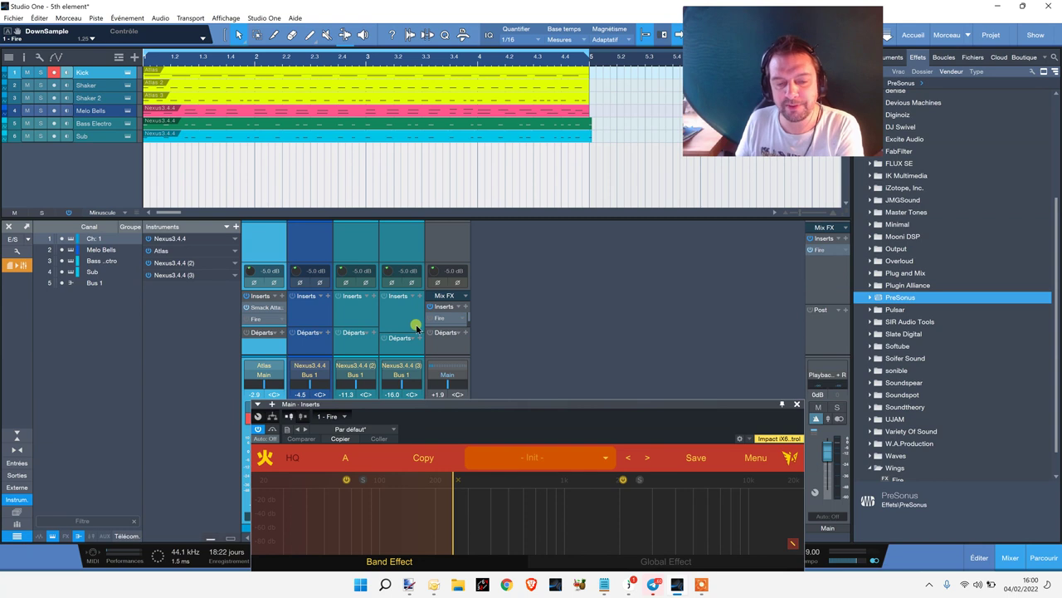
click(444, 318)
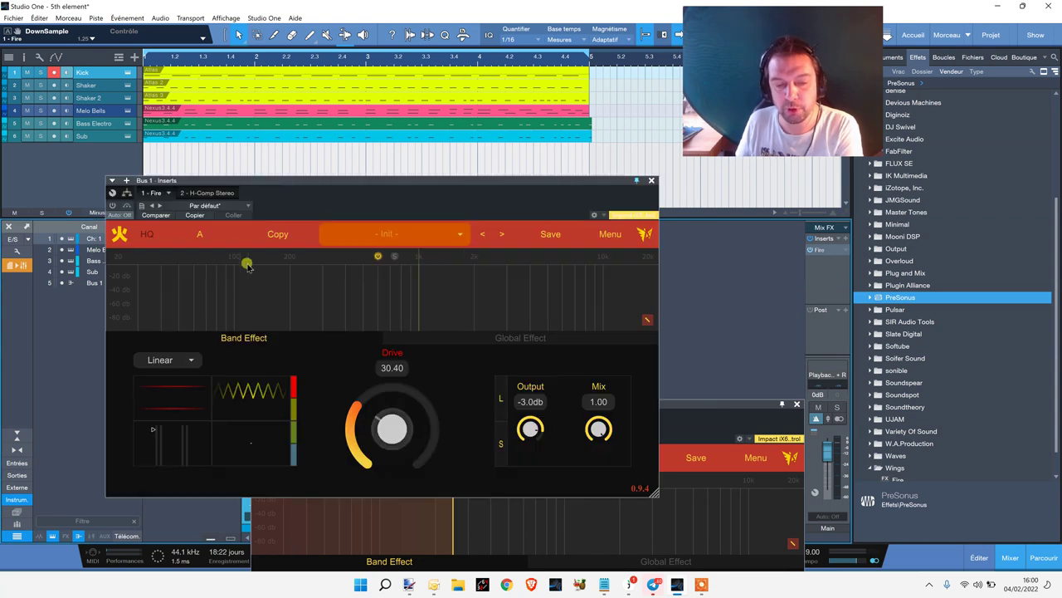
click(653, 180)
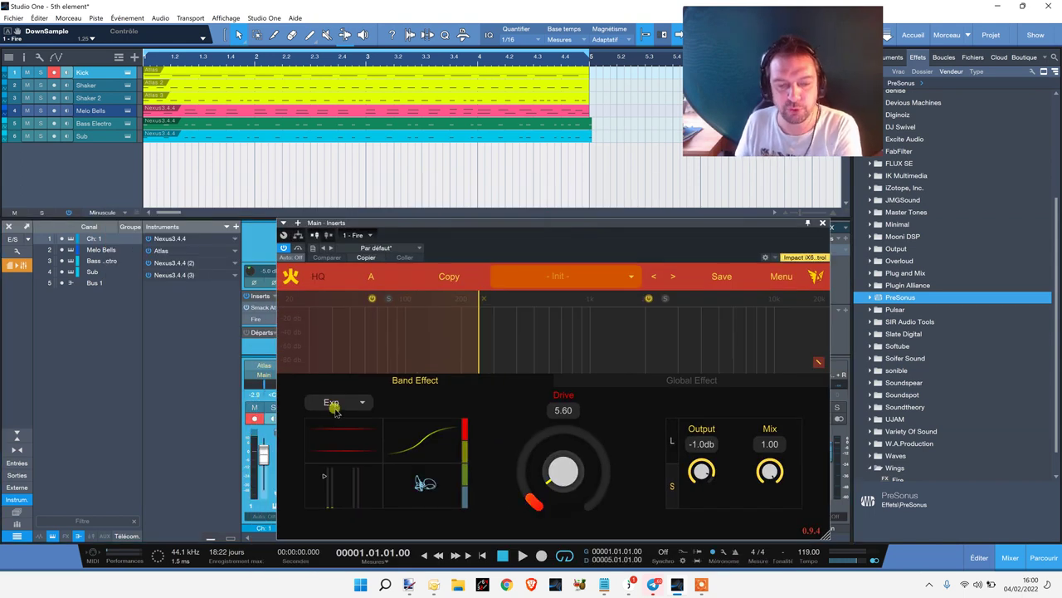
Step: Compare the Exp low band with the Sausage upper band in Main's Fire, and show the upper band's Width control
scroll(332, 407, down, 1)
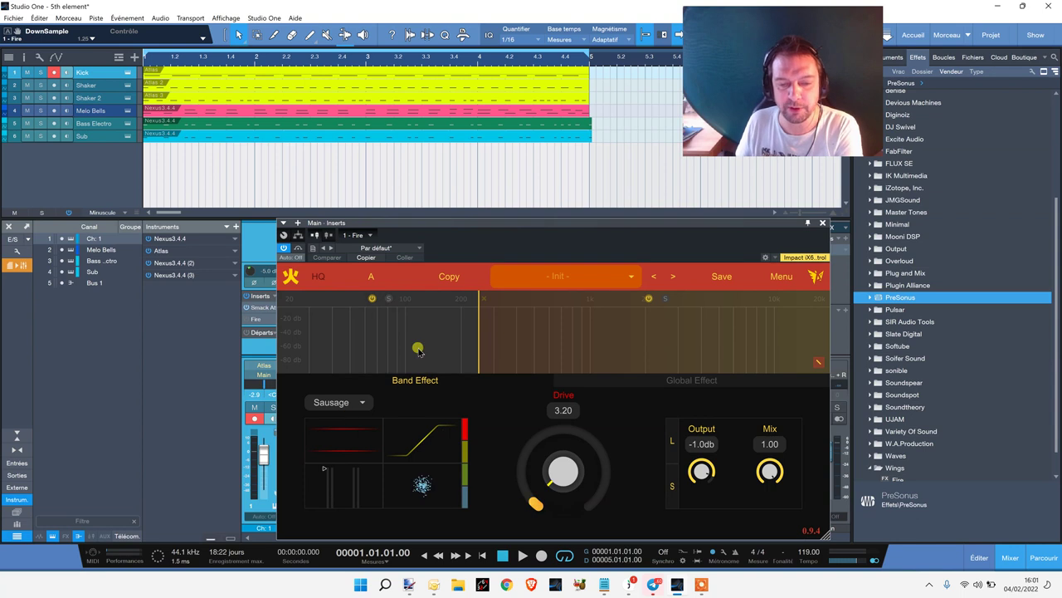
click(515, 347)
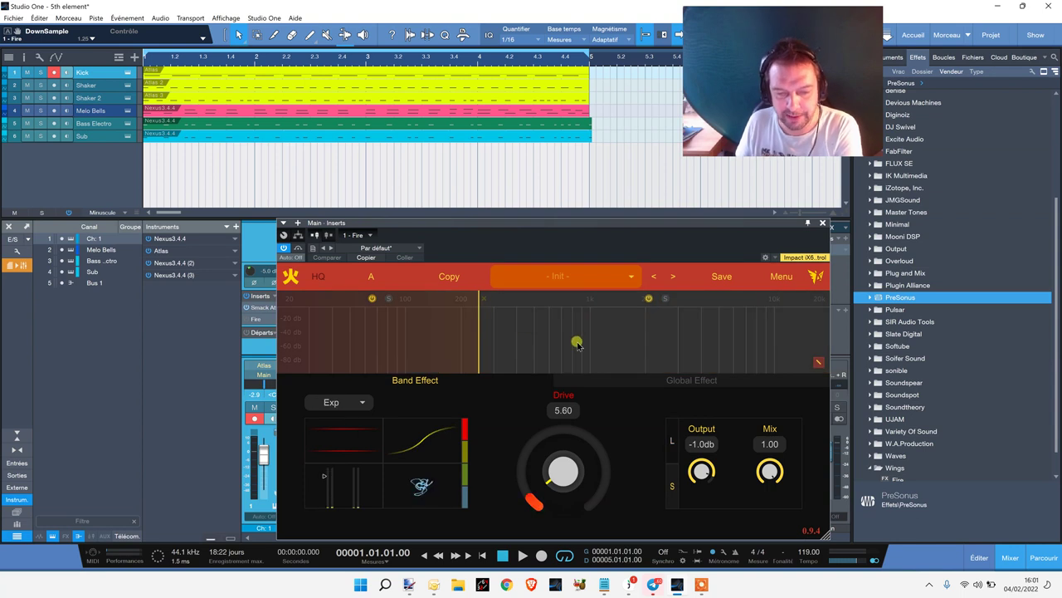
click(593, 337)
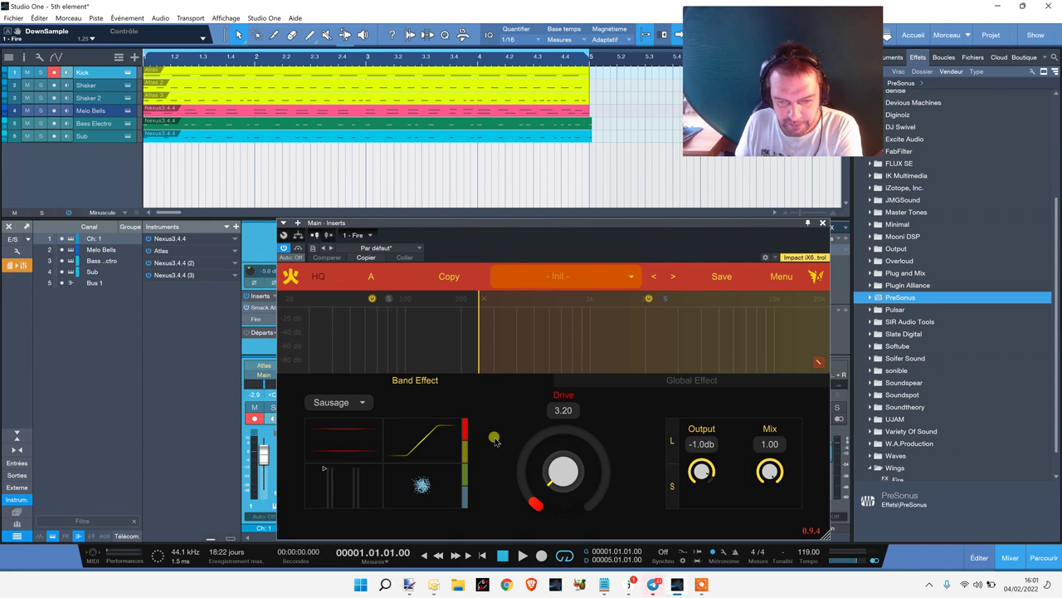
drag(466, 481, 466, 504)
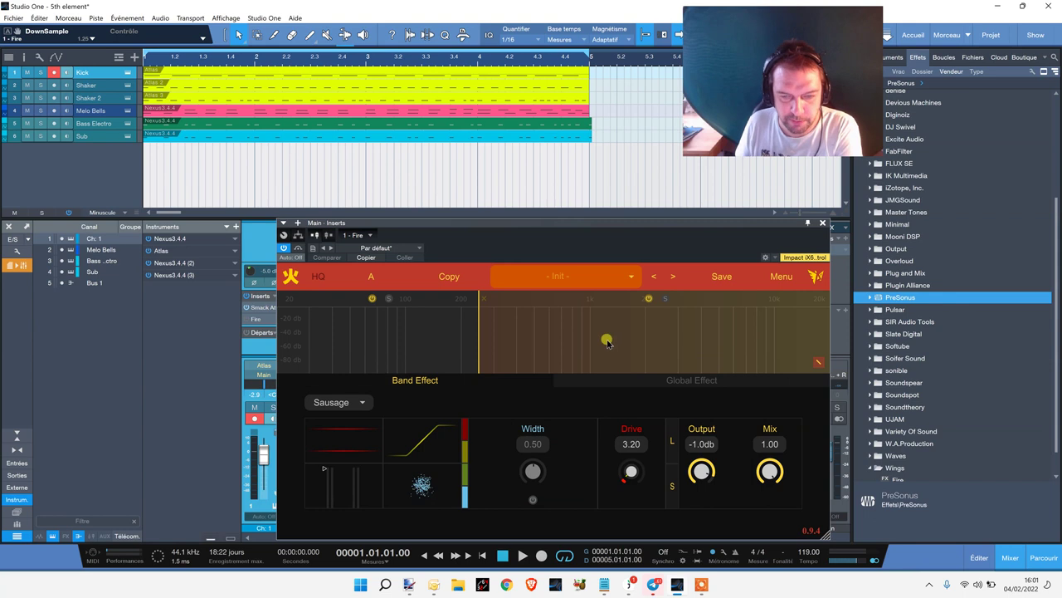
Step: Add a crossover just below 10k and enable Width at 0.55 on the highest band and 0.50 on the middle band
drag(678, 355, 768, 307)
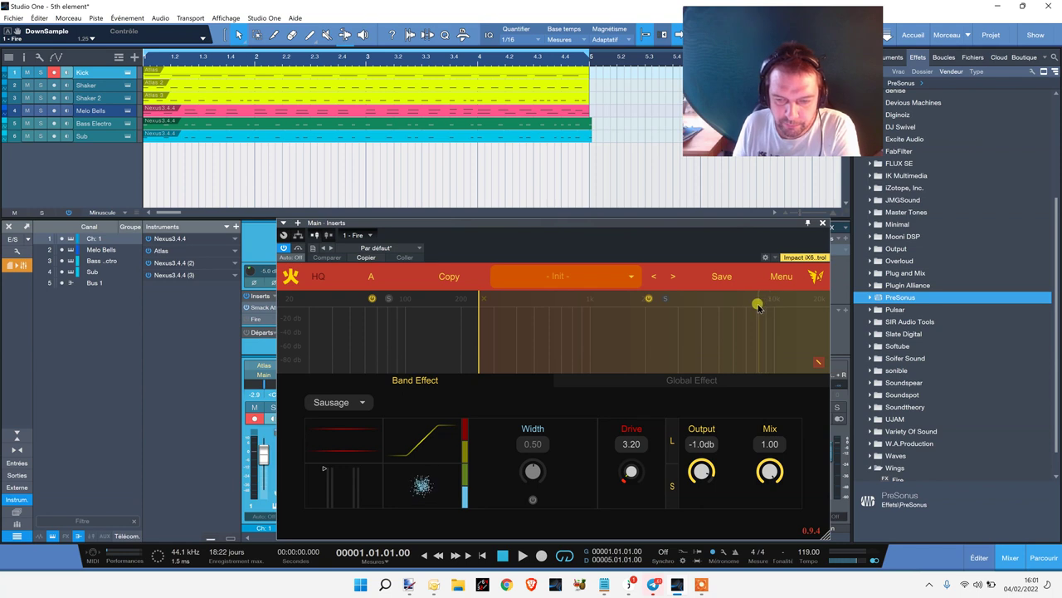
click(758, 306)
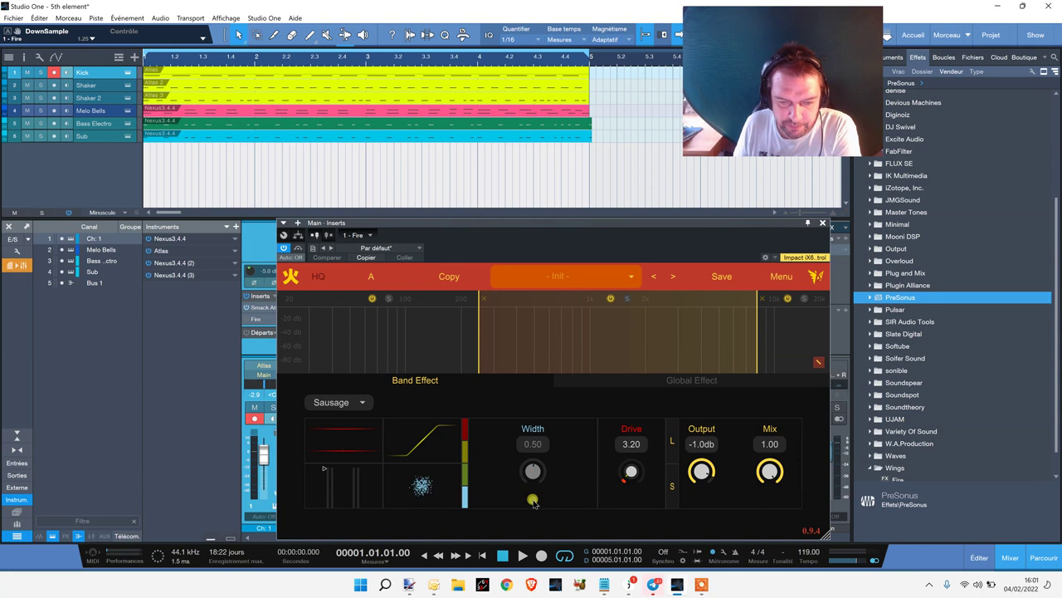
click(818, 330)
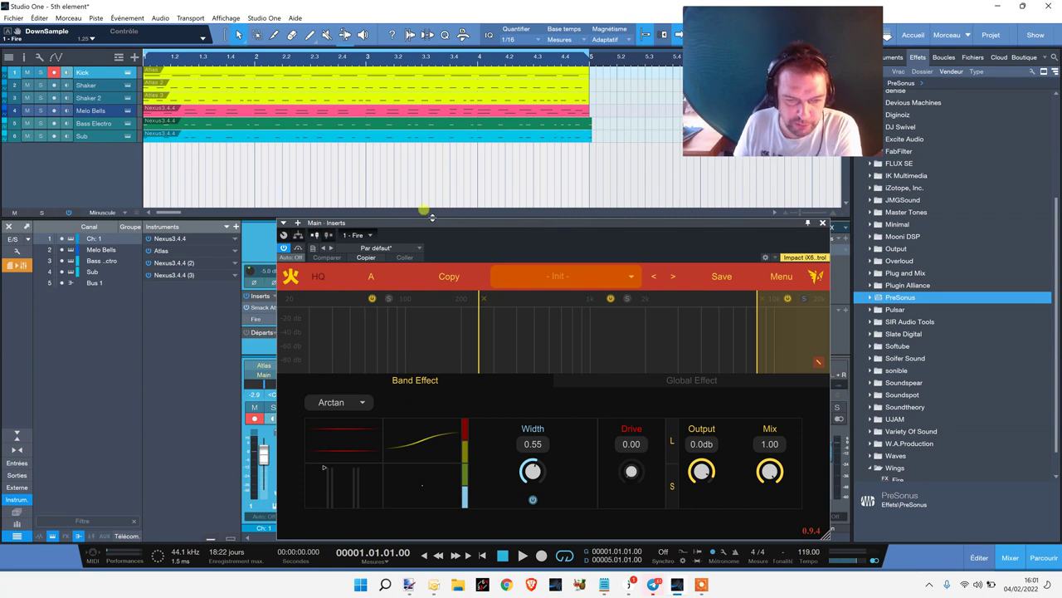
click(570, 349)
click(570, 349)
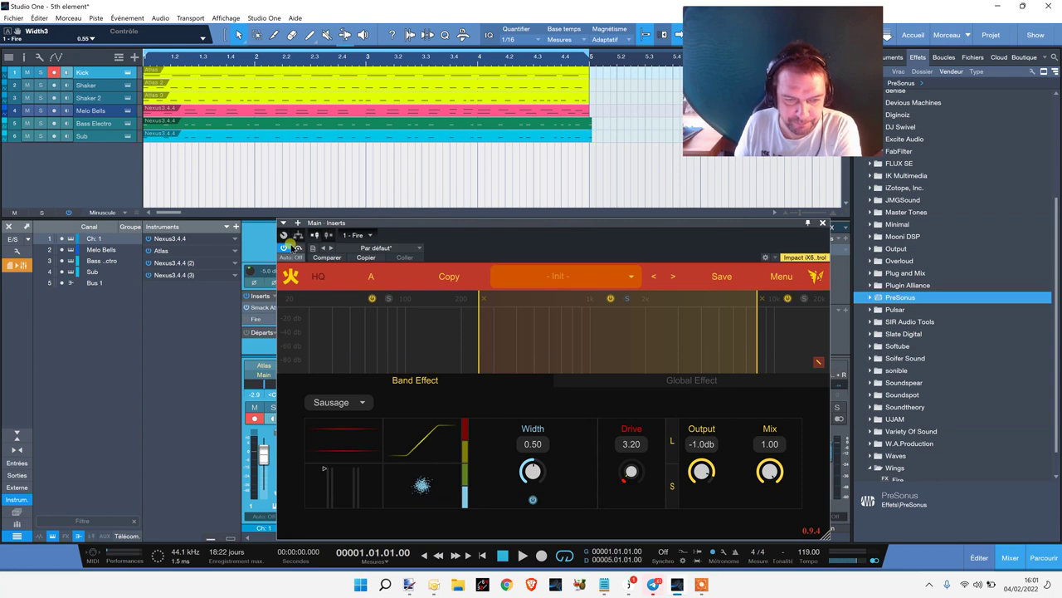
Step: Play the full mix and turn Main's Fire on during playback, shifting its window slightly
click(521, 556)
drag(503, 239, 463, 203)
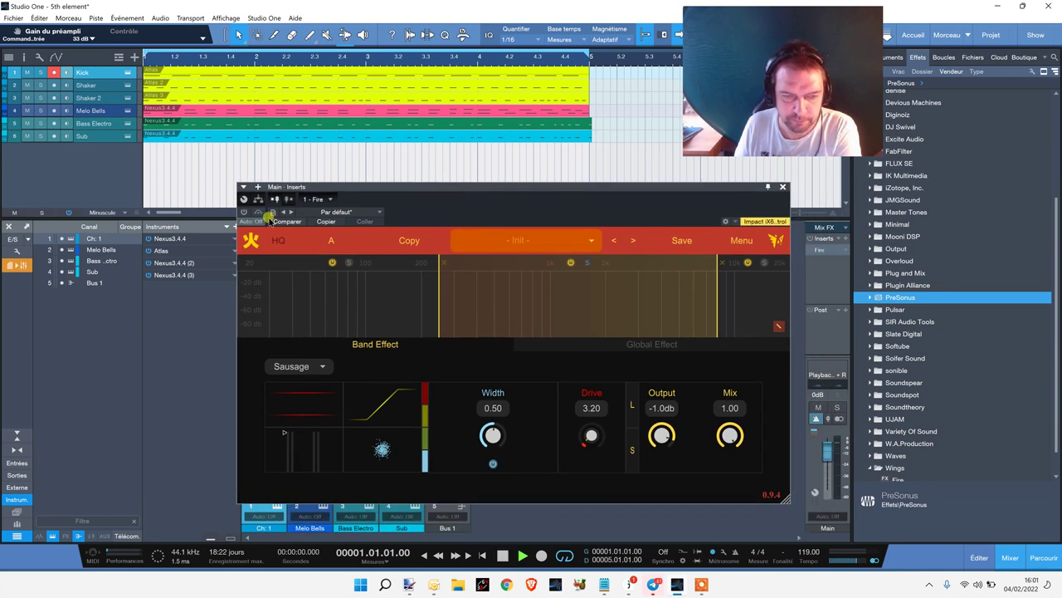
click(243, 212)
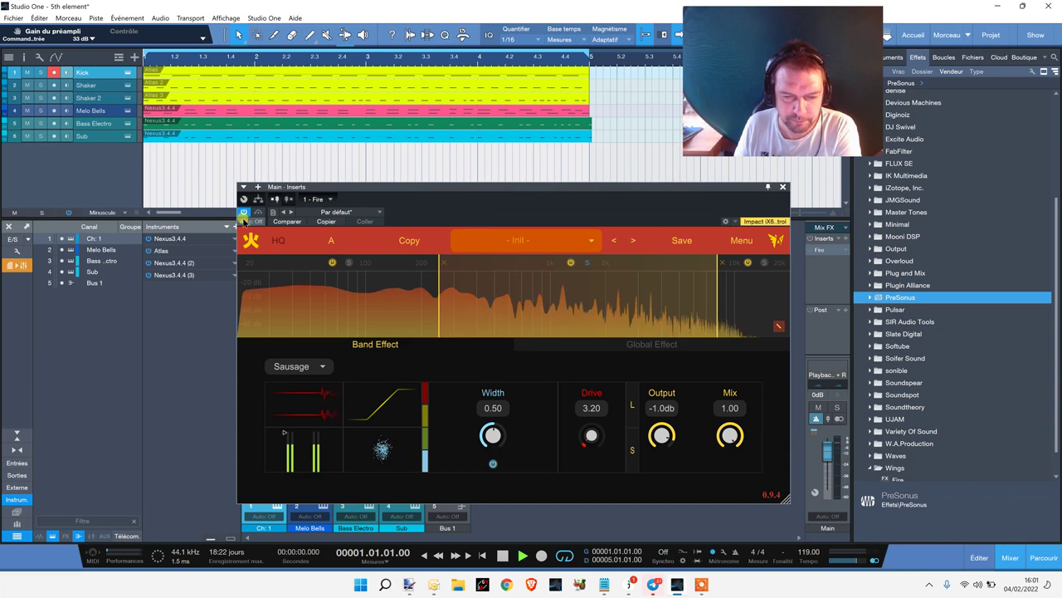
Step: Audition the Cubic, Tanh and Arctan shapes on the low band during playback, and restore Exp
drag(338, 273, 319, 309)
click(324, 366)
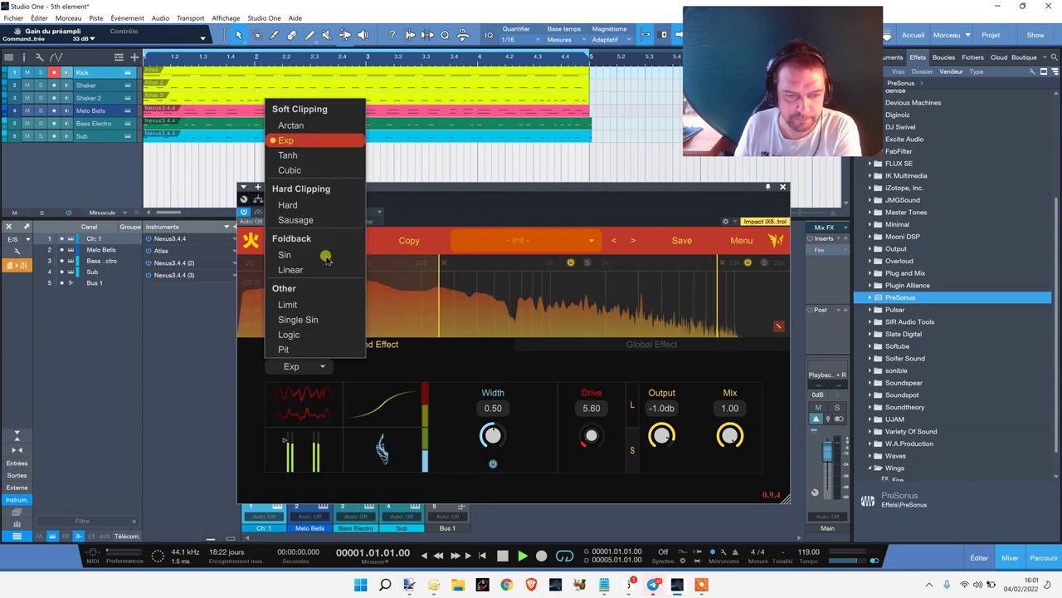
click(309, 171)
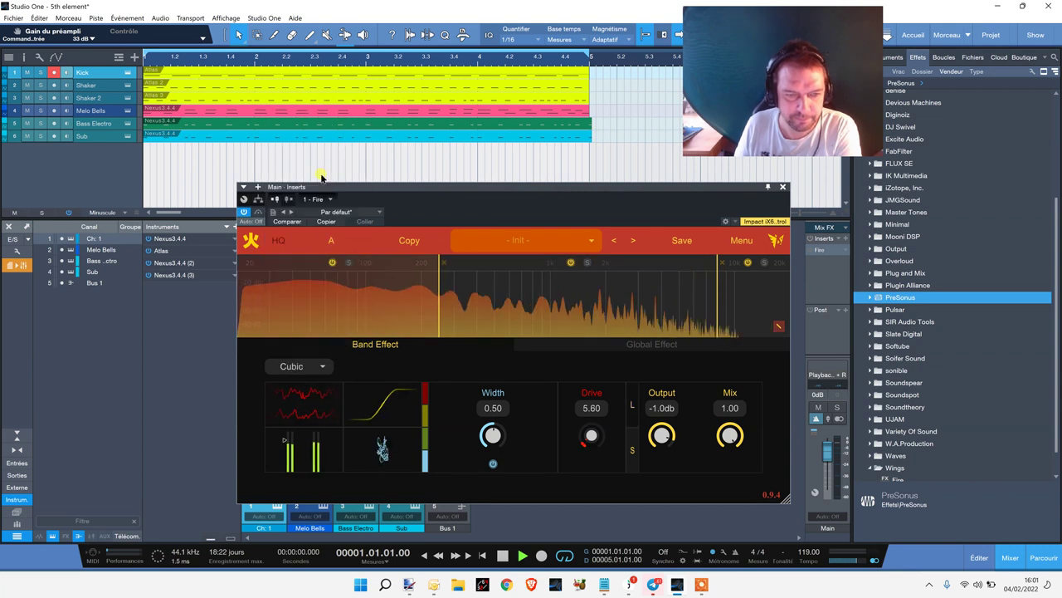
click(322, 368)
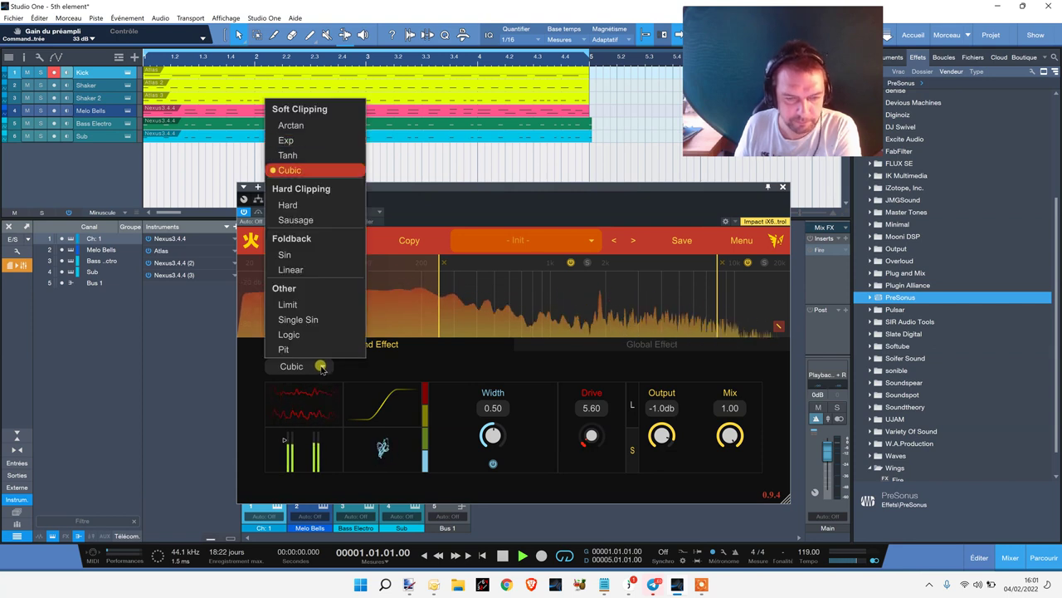
click(305, 154)
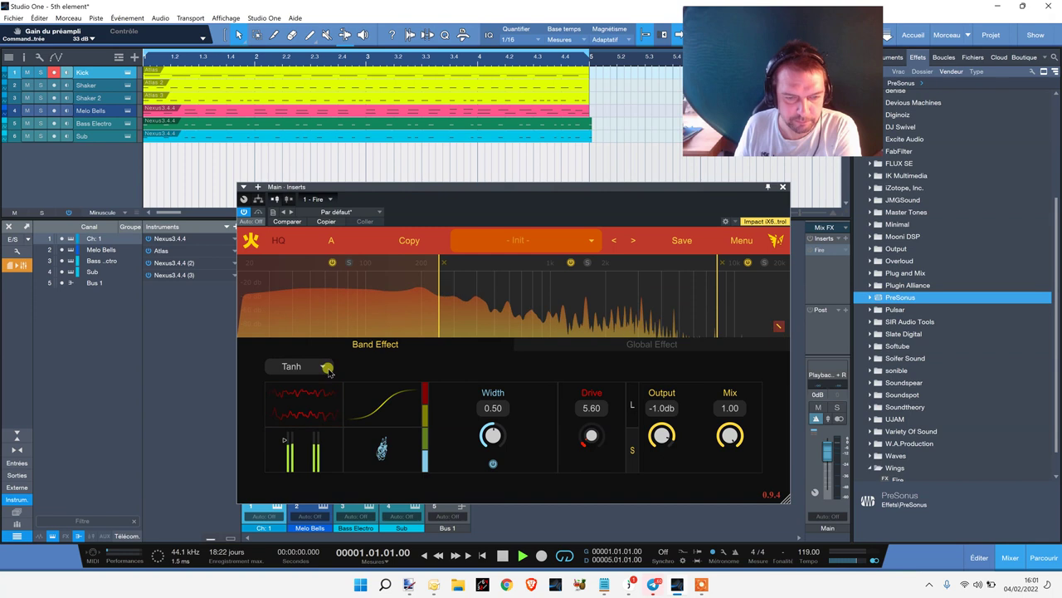
click(326, 368)
click(303, 126)
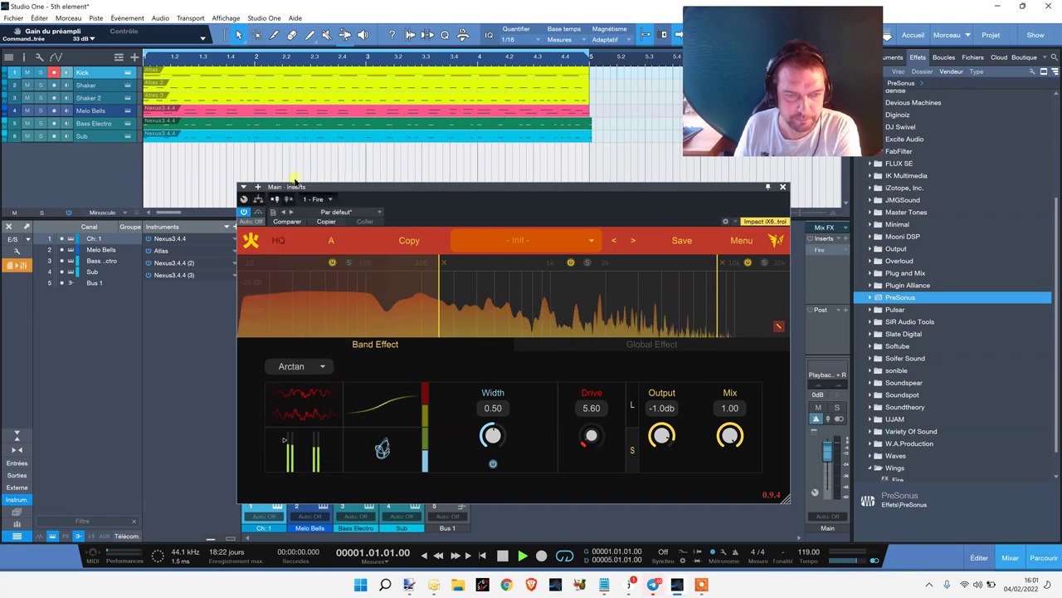
click(318, 360)
click(281, 141)
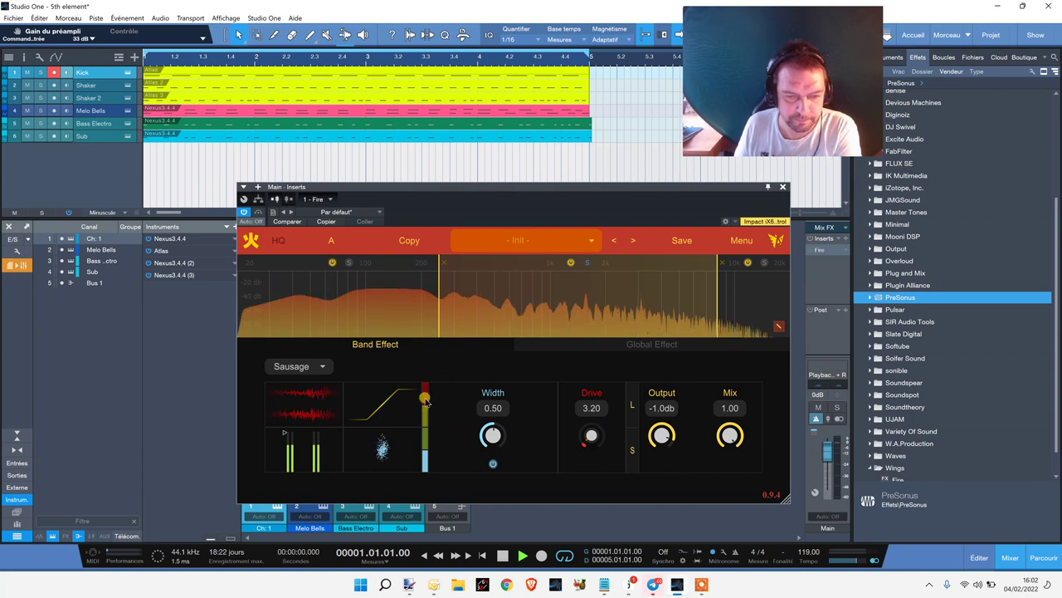
key(space)
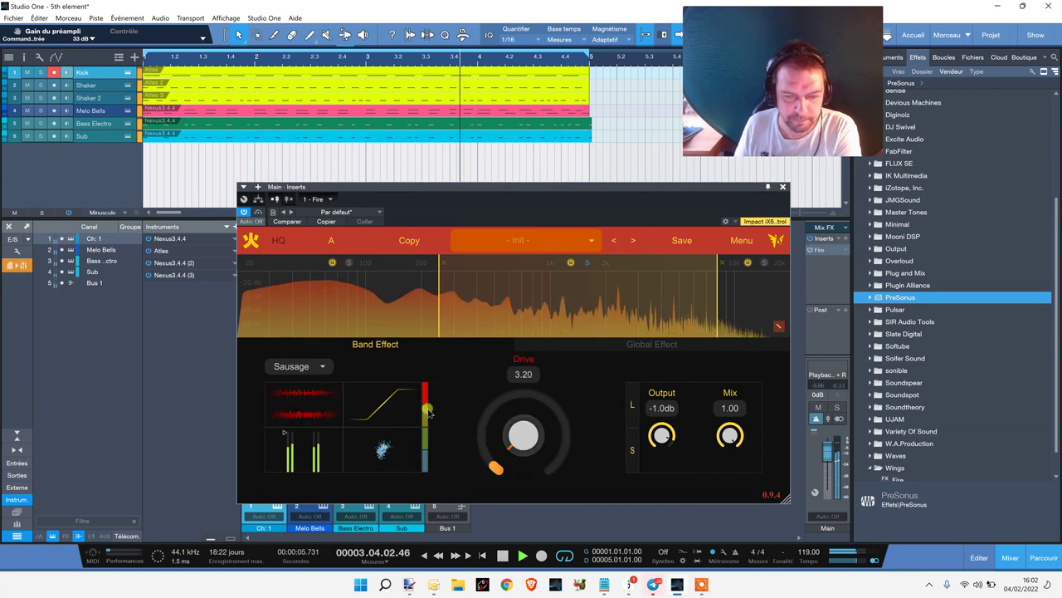
Step: Audition the Sausage middle band with different Drive amounts during playback, settling on 6.00
drag(523, 440, 521, 420)
scroll(521, 421, up, 10)
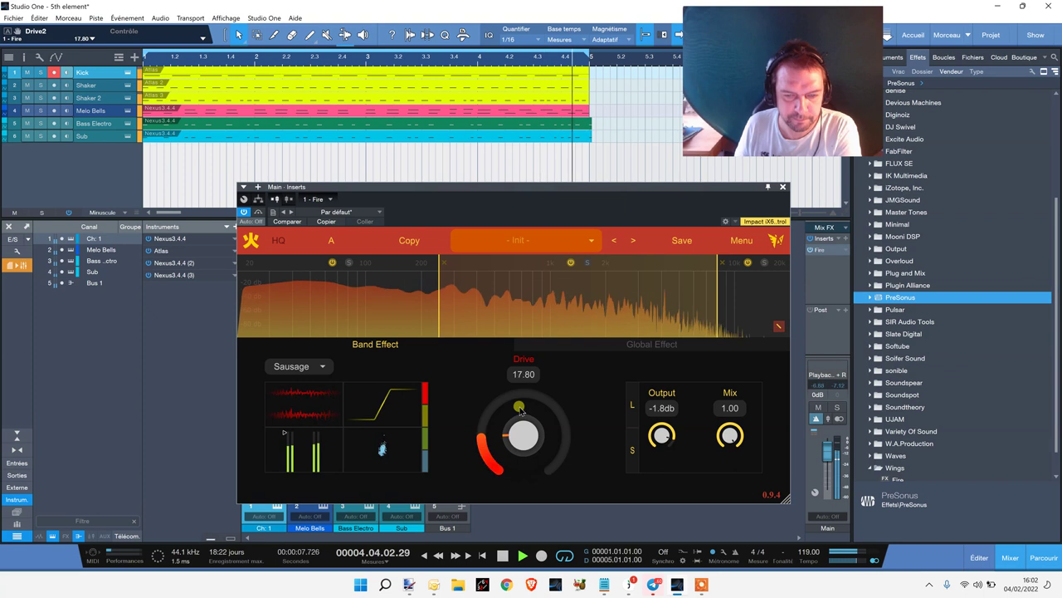
scroll(519, 420, down, 15)
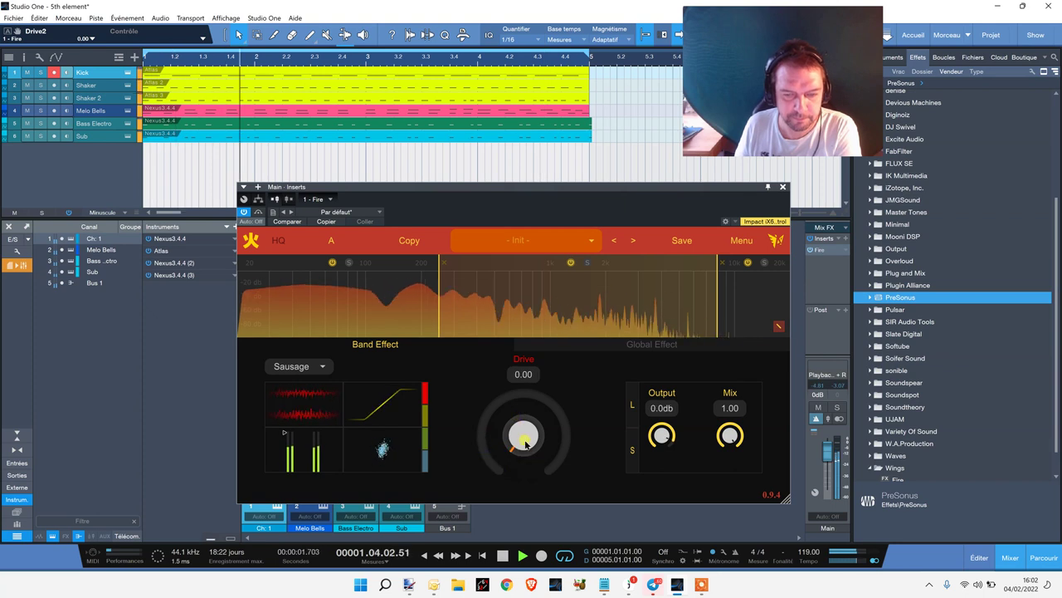
scroll(523, 430, up, 1)
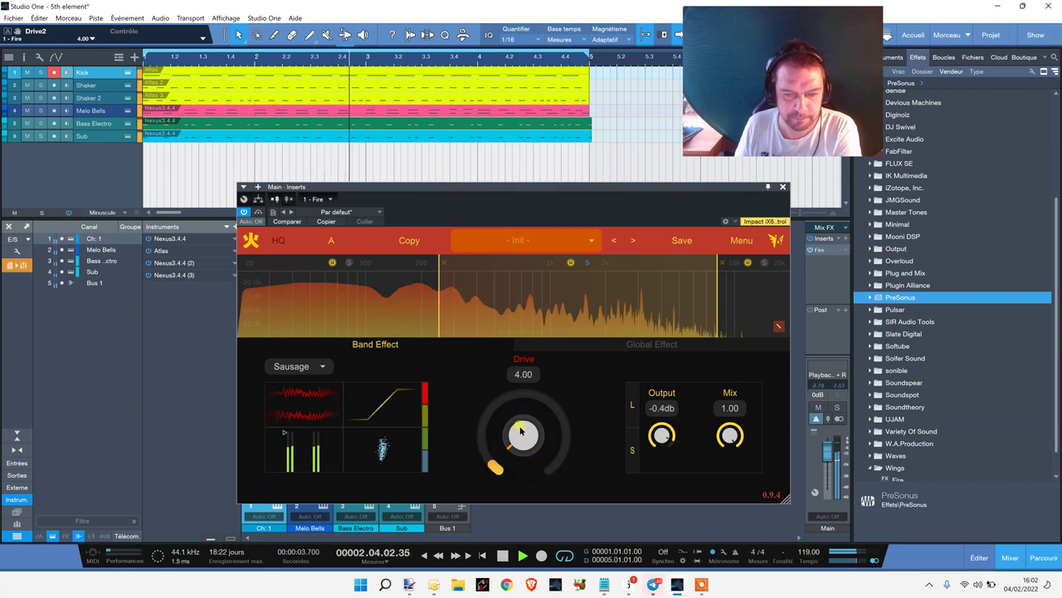
scroll(521, 428, down, 1)
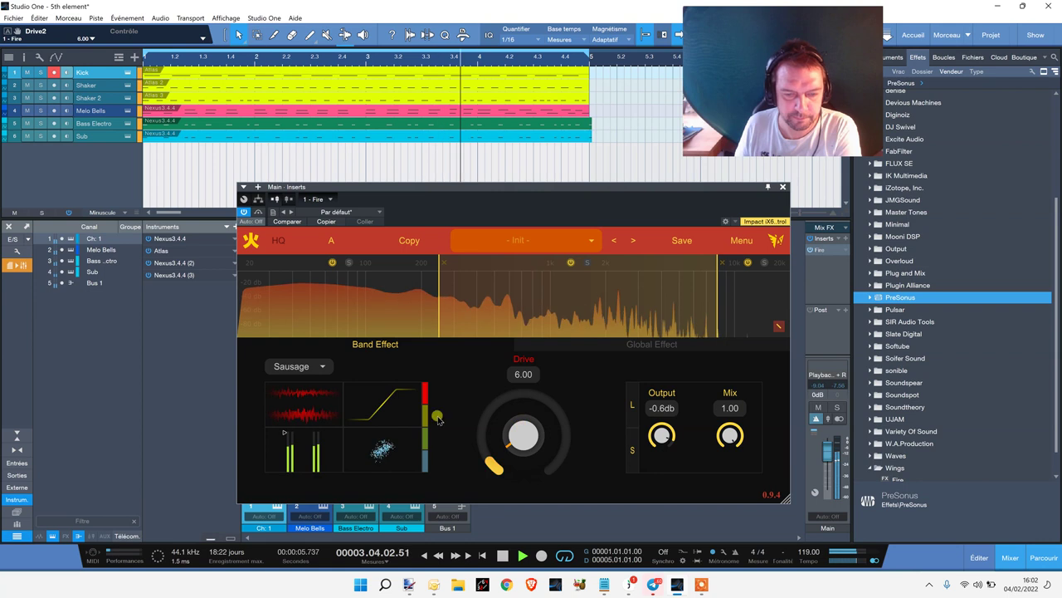
Step: Set the middle band's Rectification to 0.07 after trying 0.30, and try Bias at -0.76 before settling on -0.02
scroll(460, 434, up, 4)
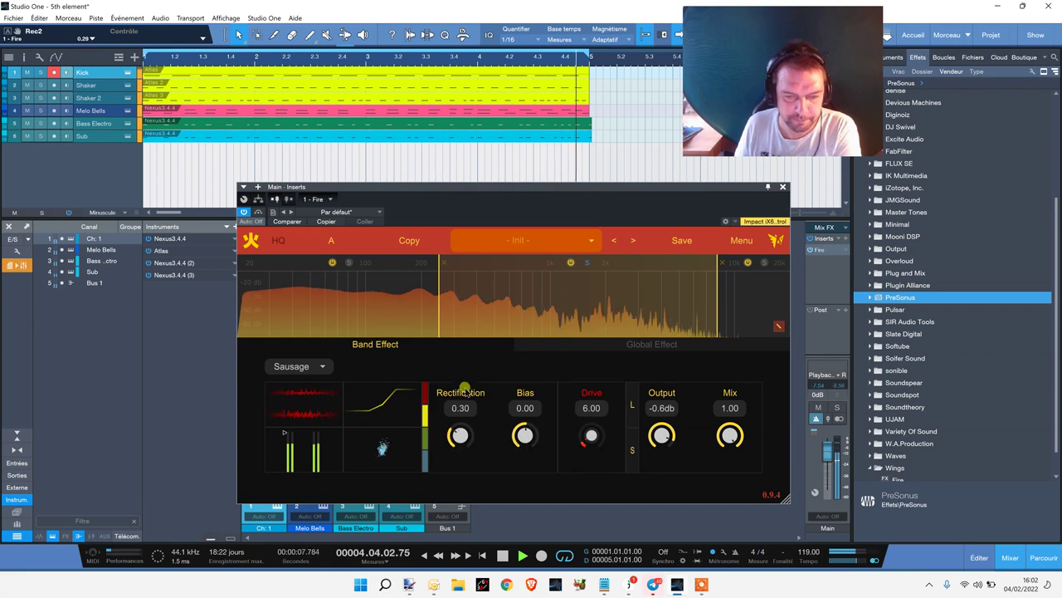
scroll(463, 423, down, 3)
scroll(466, 424, down, 1)
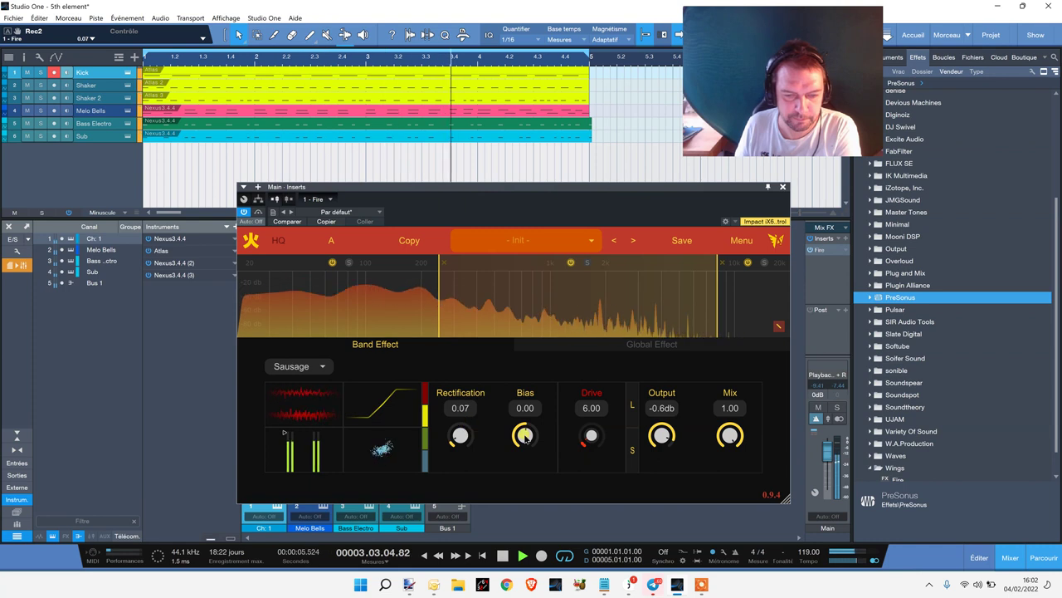
scroll(524, 427, up, 3)
scroll(526, 427, up, 2)
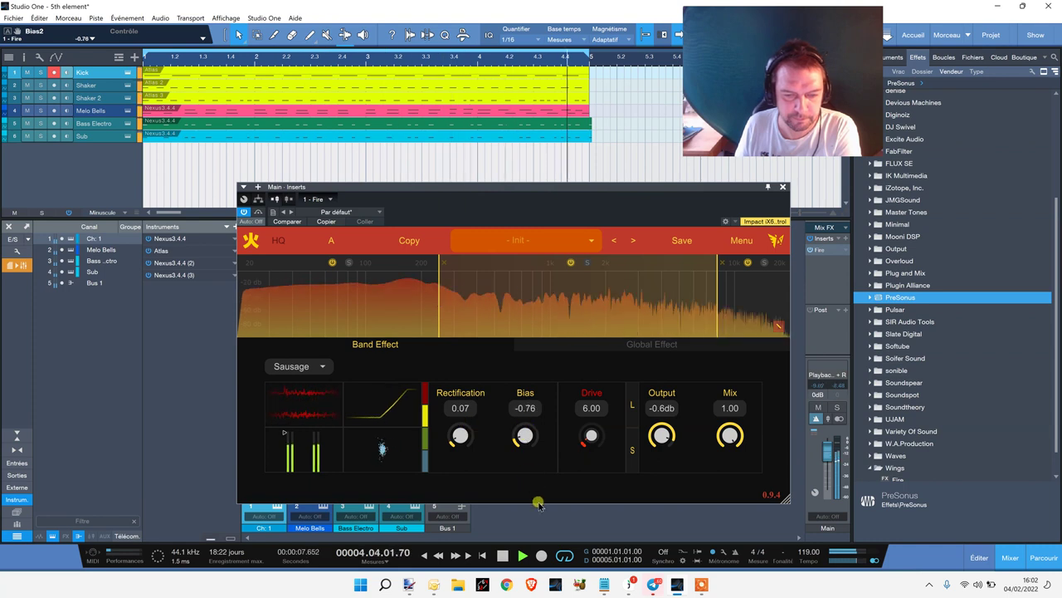
drag(516, 401, 521, 434)
Step: Enable the middle band's compressor and set its Threshold to -12.5 dB during playback
mouse_move(429, 441)
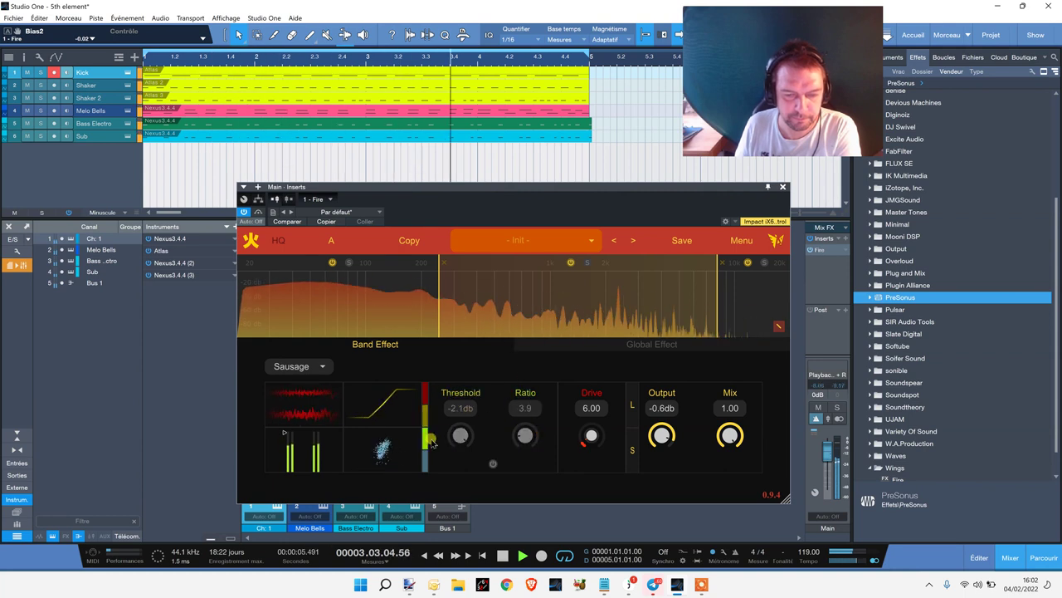
click(493, 464)
drag(461, 437, 469, 484)
drag(532, 472, 470, 433)
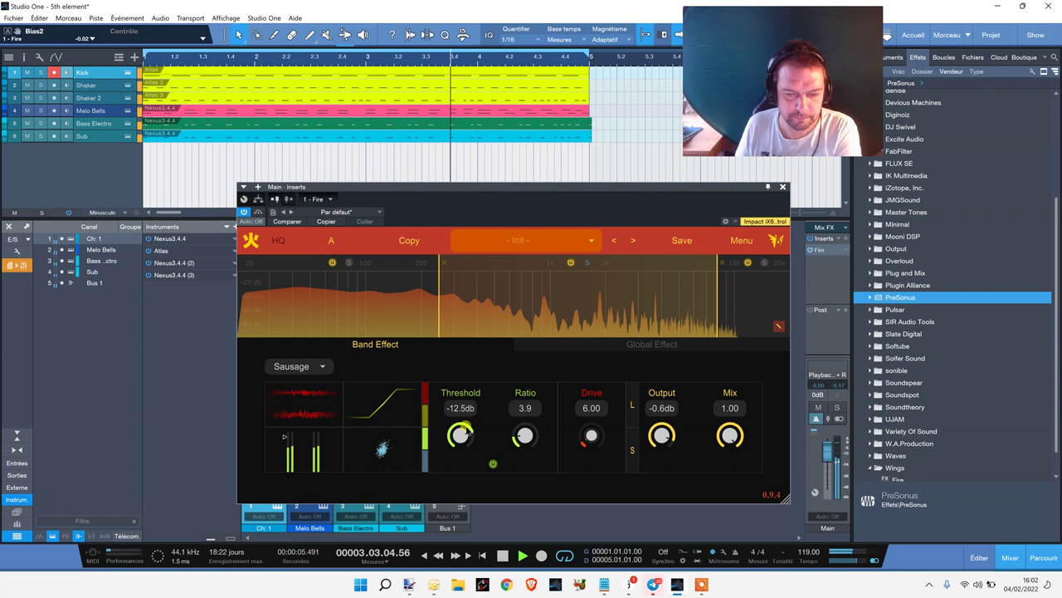
Step: Raise the middle band's Drive to 7.40 and set its Width to 0.48
click(424, 463)
drag(584, 444, 596, 438)
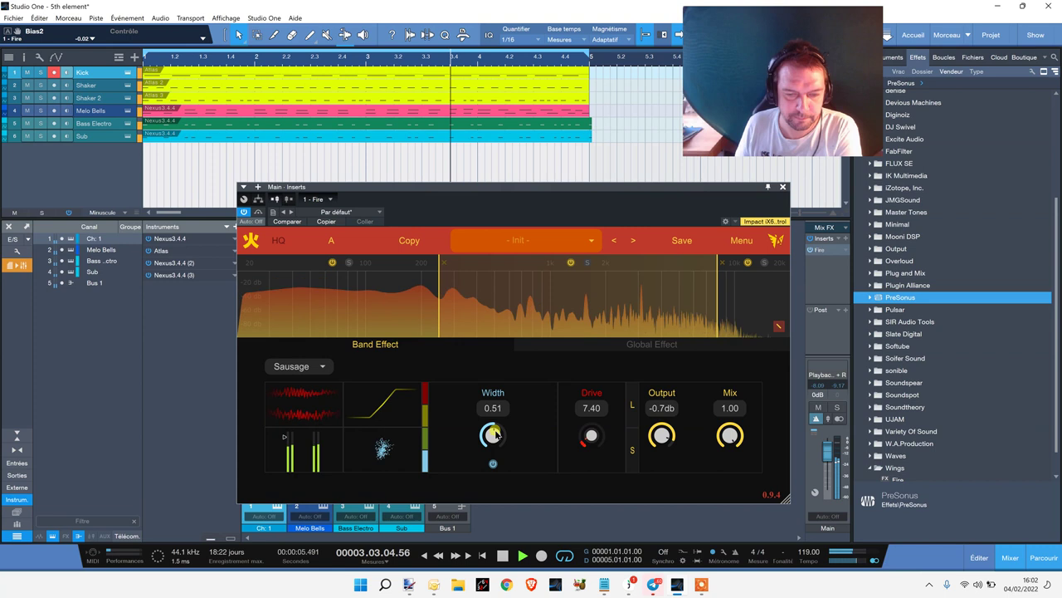
drag(486, 517, 494, 438)
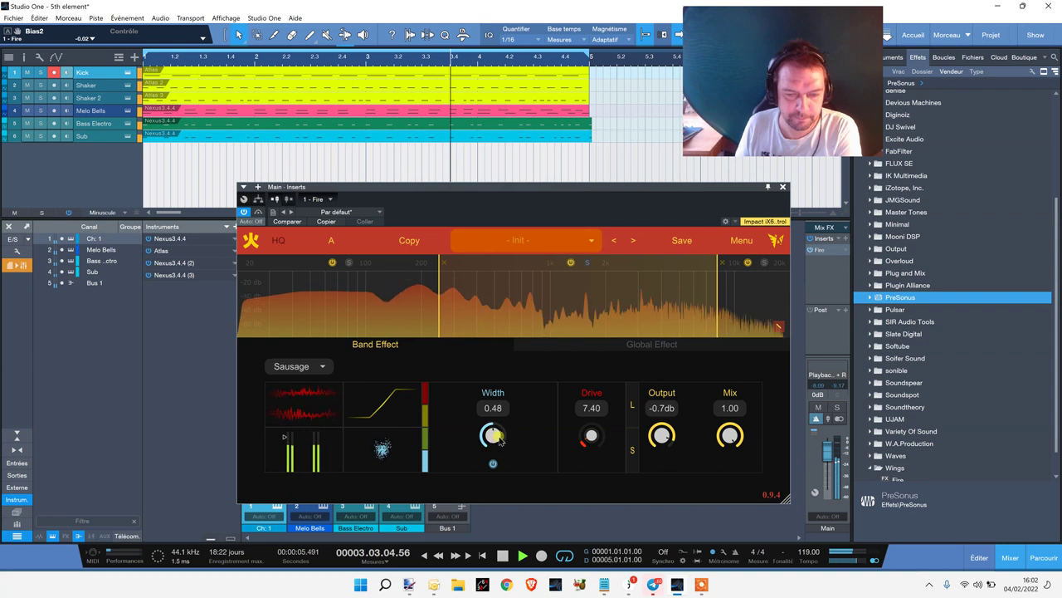
Step: Glance at the highest band, then move the global filter's peak node to 6669 Hz with a gain of 5.8
click(747, 303)
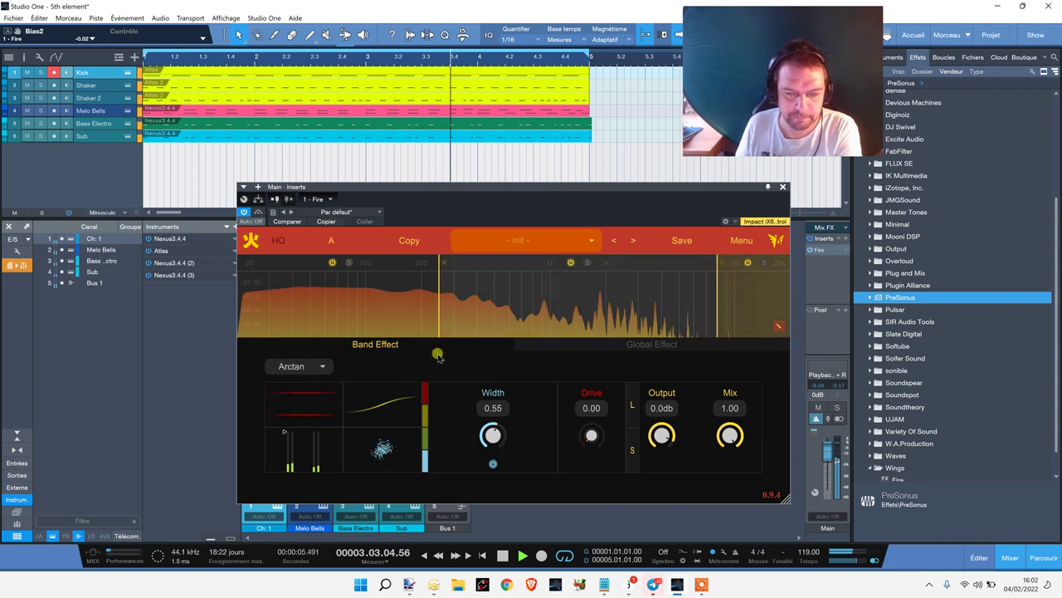
click(618, 347)
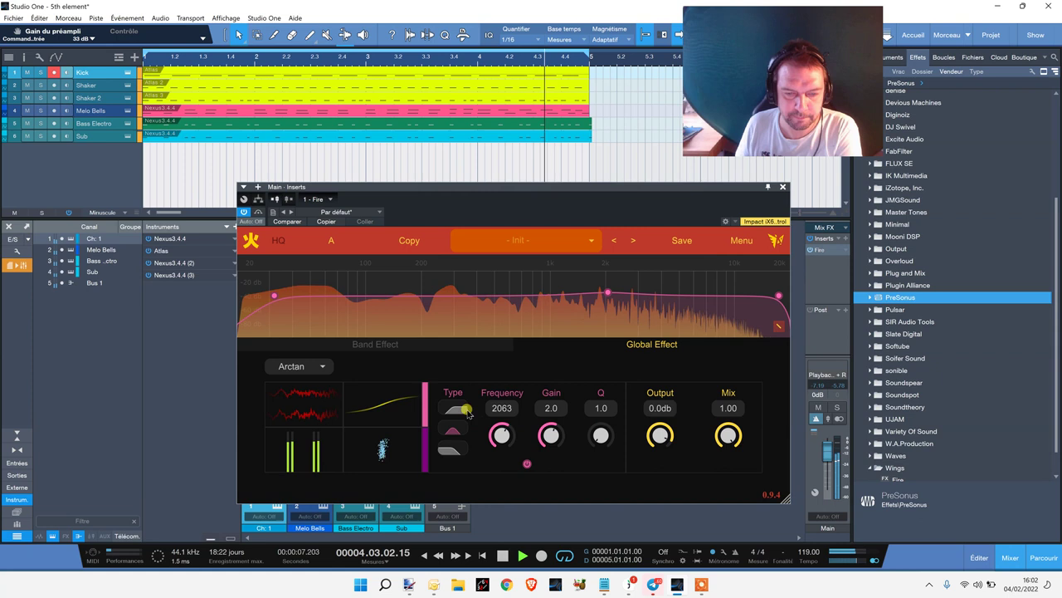
click(459, 430)
drag(607, 292, 703, 290)
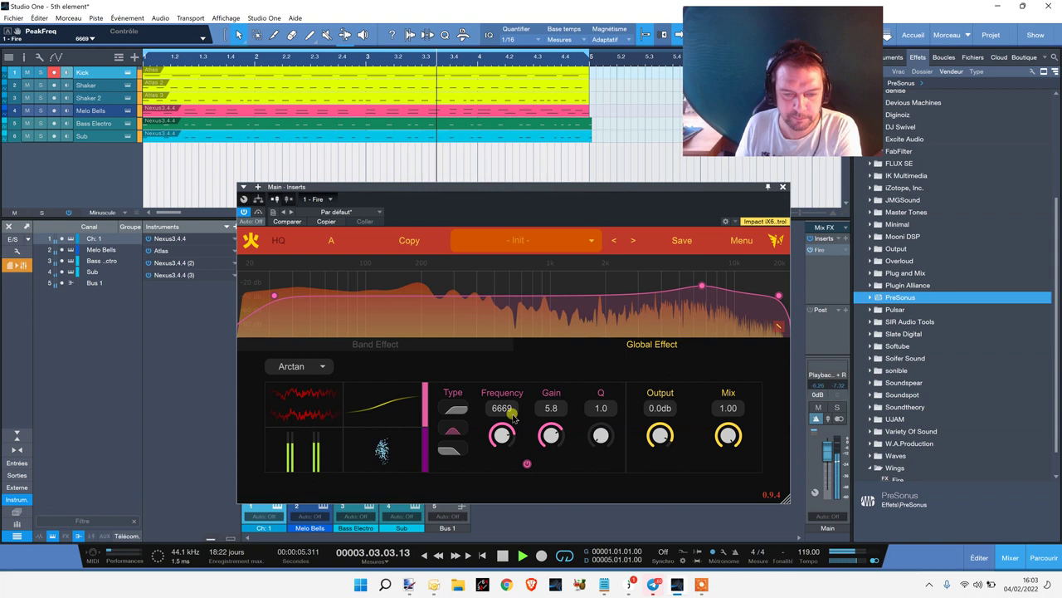
Step: Return to the highest band's effects, try Rectification and restore it to 0.00, and view the compressor and Width controls
click(417, 347)
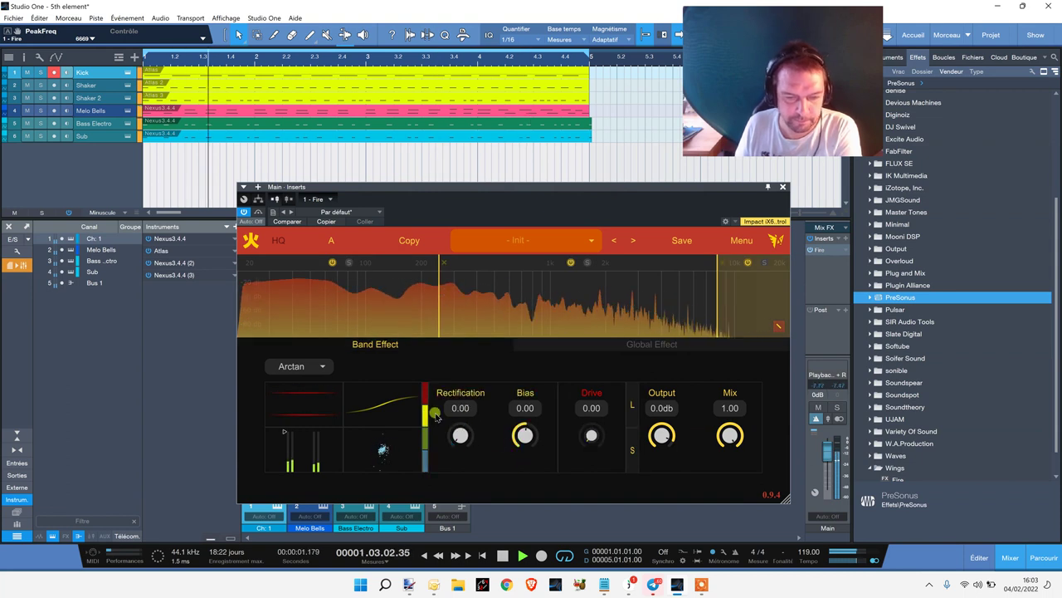
drag(459, 433, 473, 460)
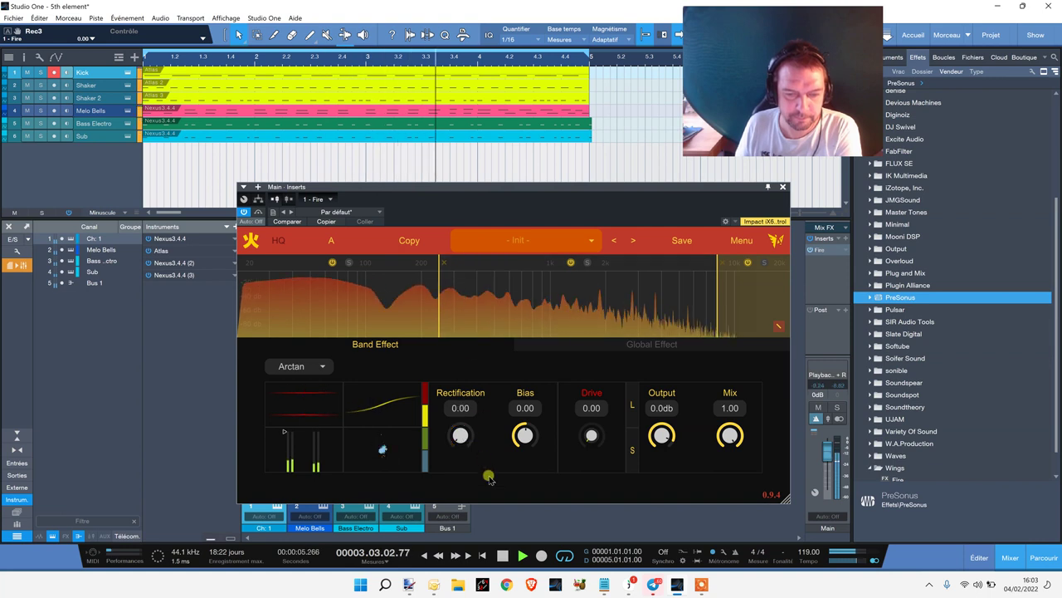
click(425, 442)
click(425, 459)
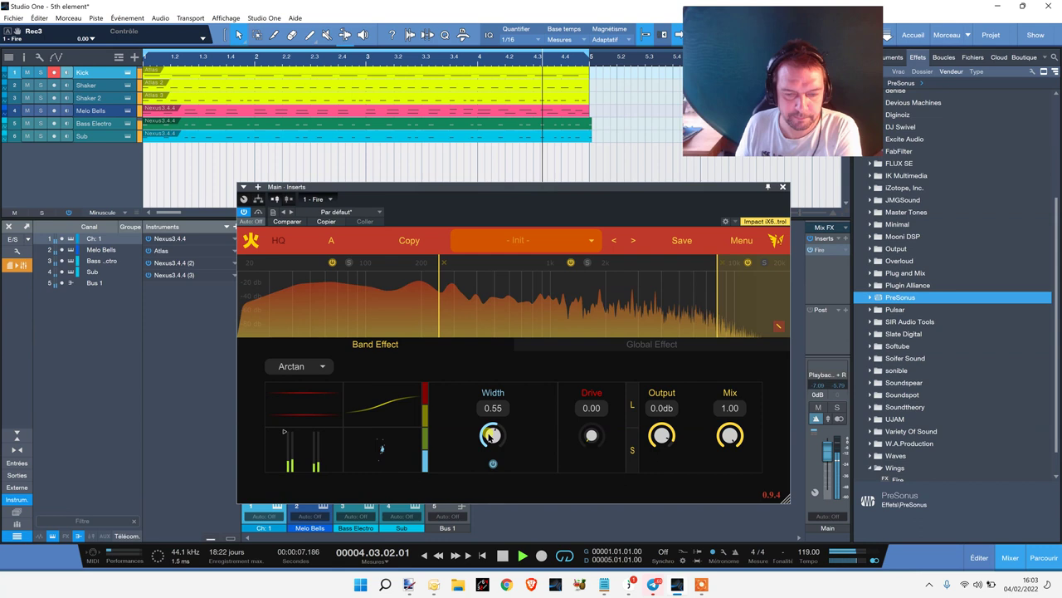
Step: Compare the highest band with Width bypassed and active, raise Width to 0.65, and stop playback
click(494, 465)
click(494, 465)
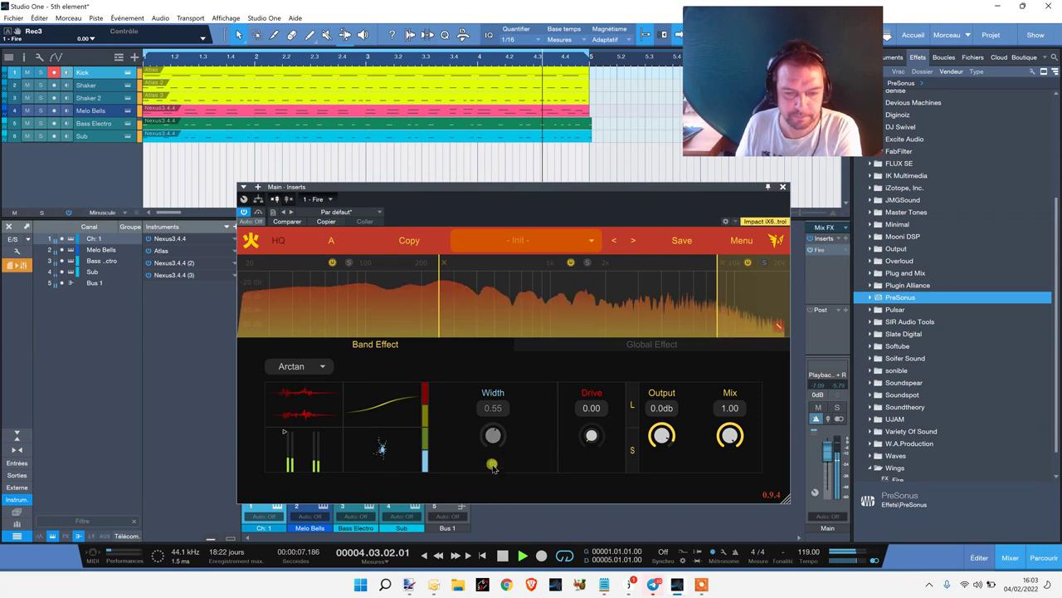
drag(496, 437, 504, 434)
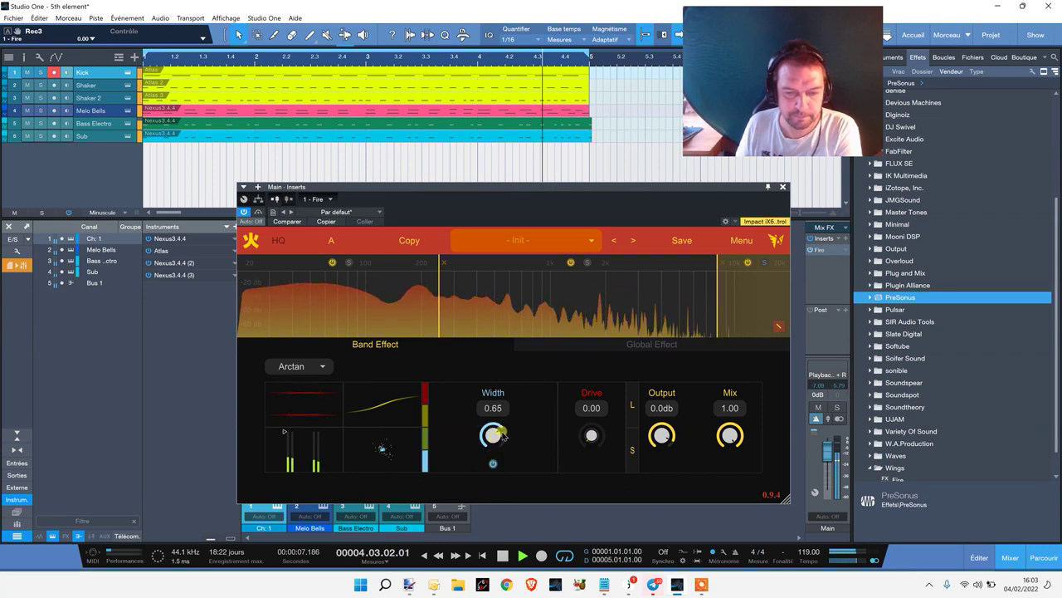
click(493, 464)
click(493, 464)
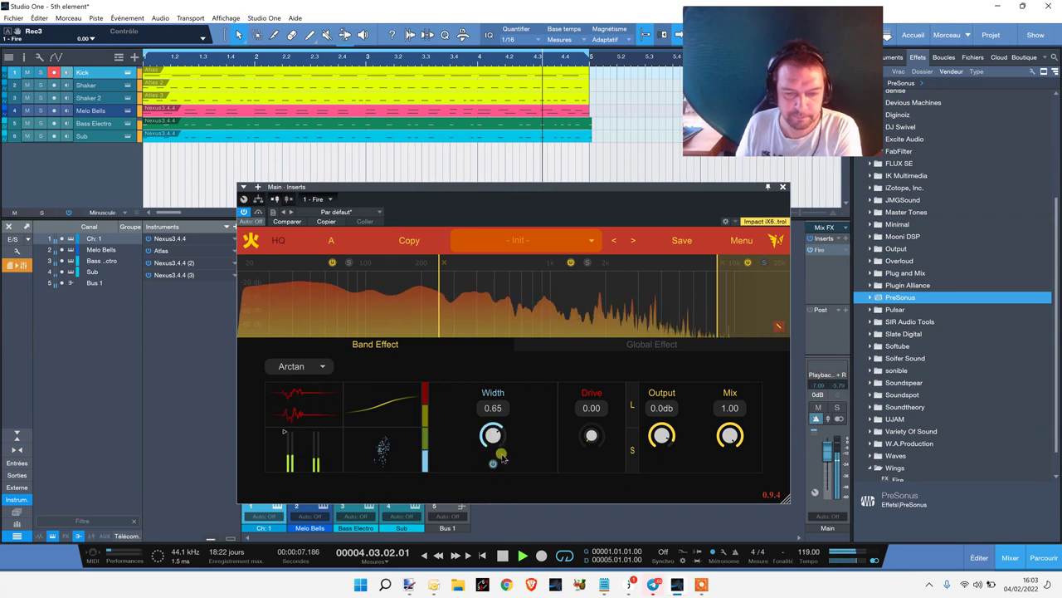
click(498, 555)
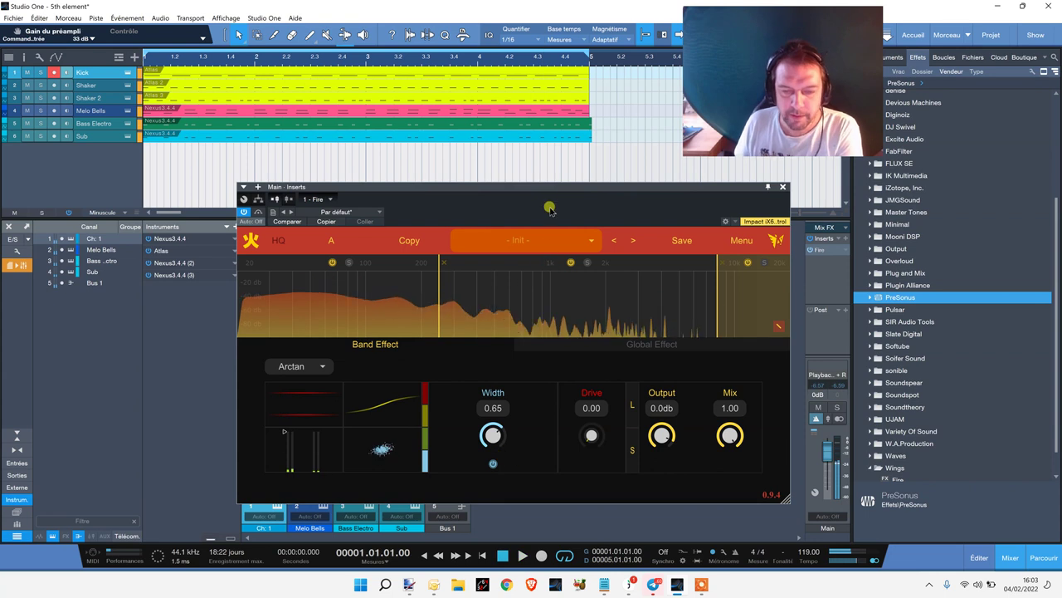
Step: Add a fourth band with a crossover between 1k and 2k, and lower the first crossover to just below 200 Hz
drag(549, 204, 532, 204)
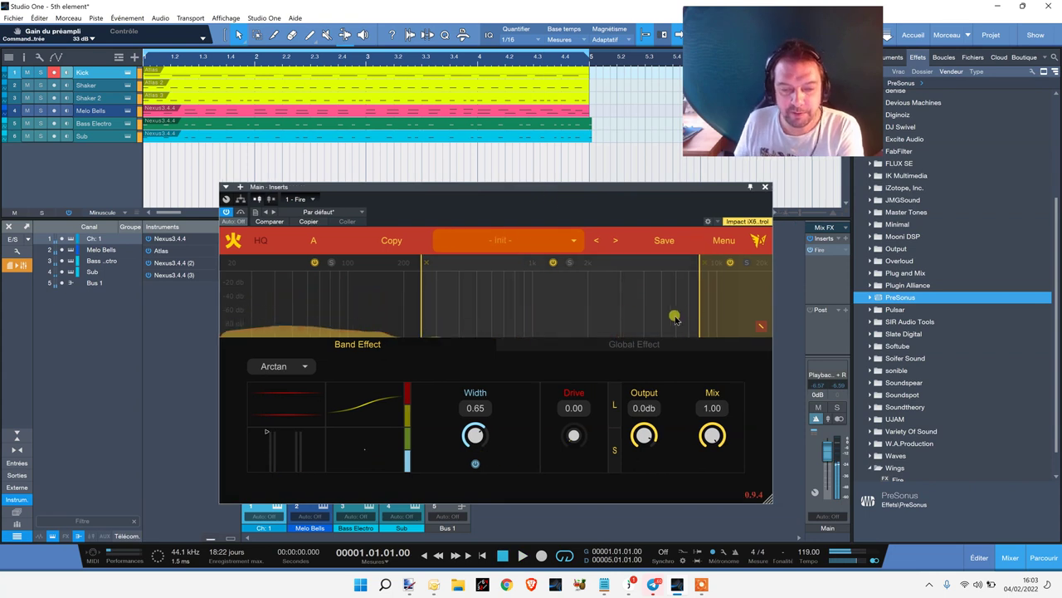
click(634, 271)
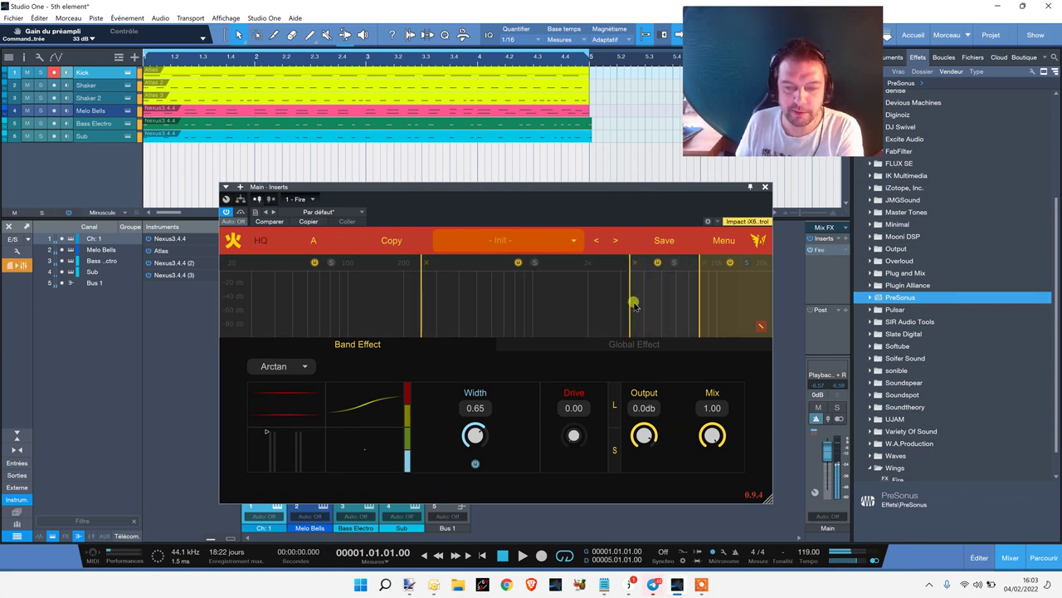
drag(633, 304, 571, 300)
drag(423, 296, 387, 305)
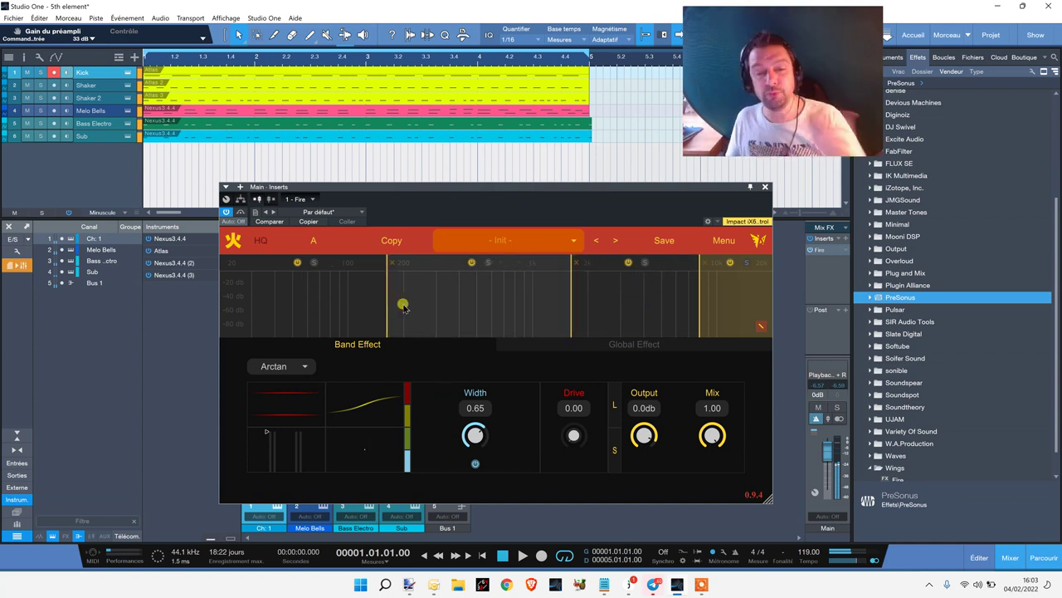